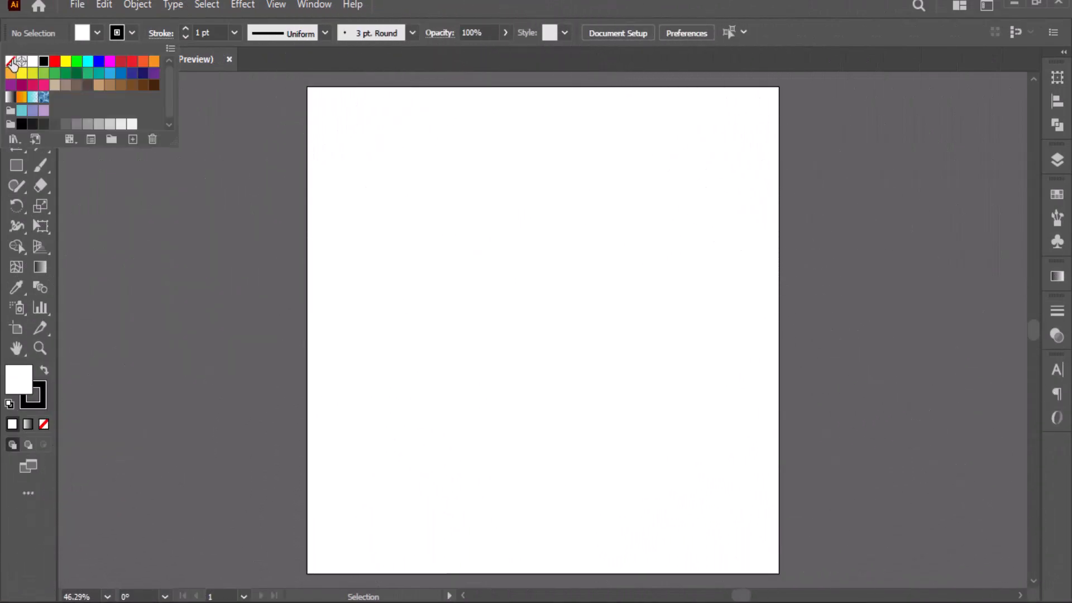
Draw a rectangle without a stroke covering the whole artboard and fill it with black.
left_click(11, 61)
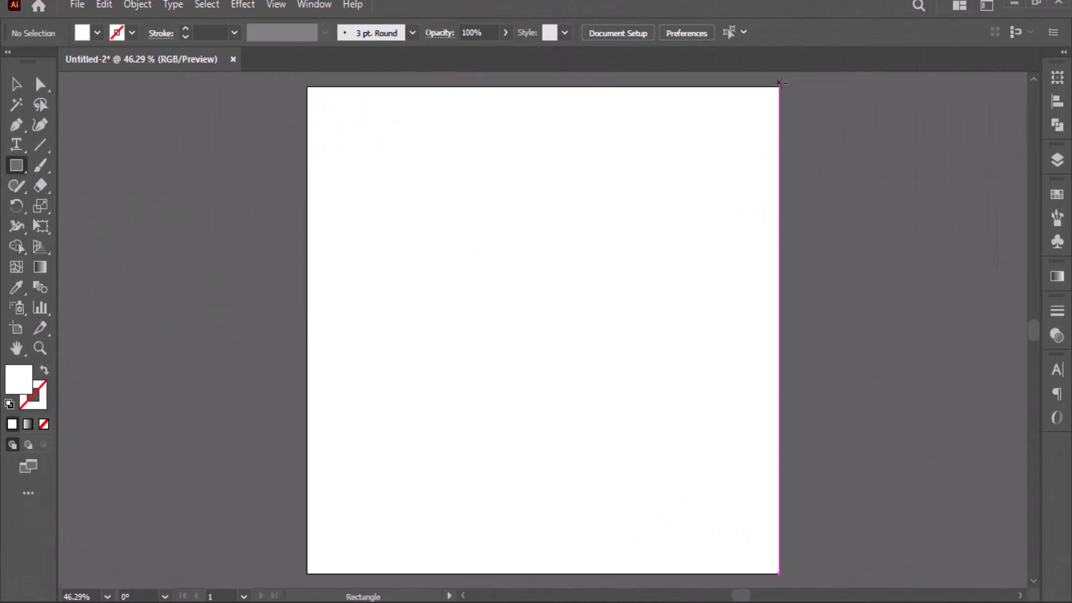
left_click_drag(779, 86, 308, 573)
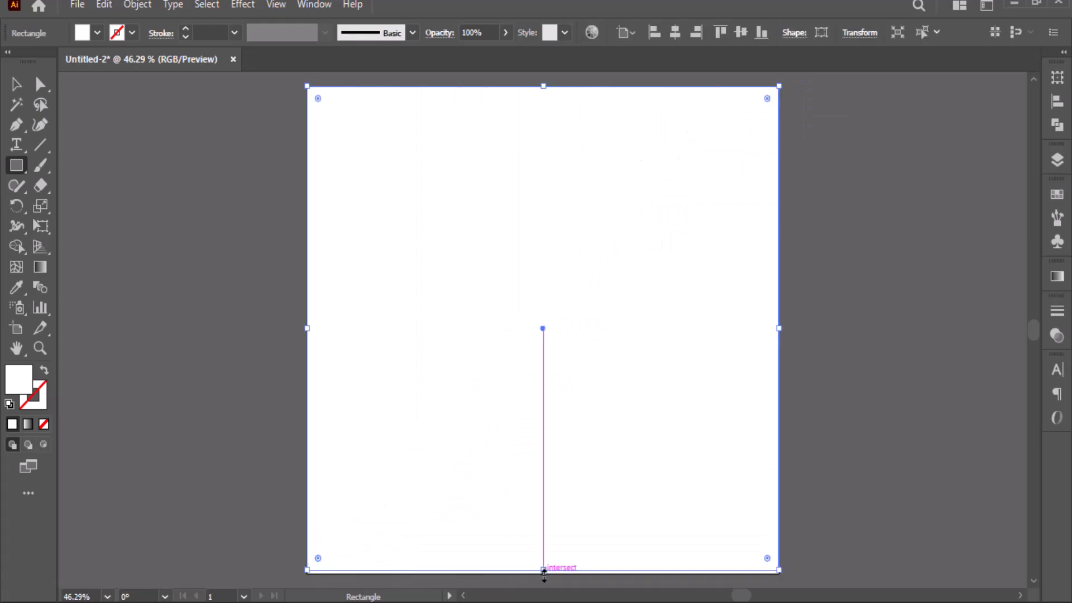
left_click_drag(543, 570, 543, 574)
left_click(97, 32)
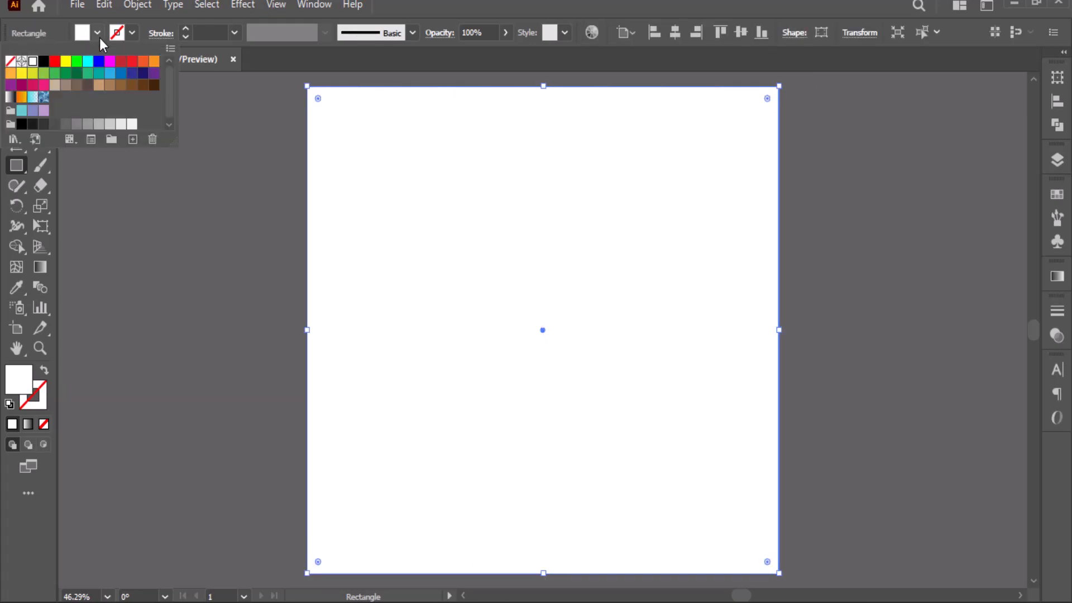
left_click(44, 61)
left_click(17, 534)
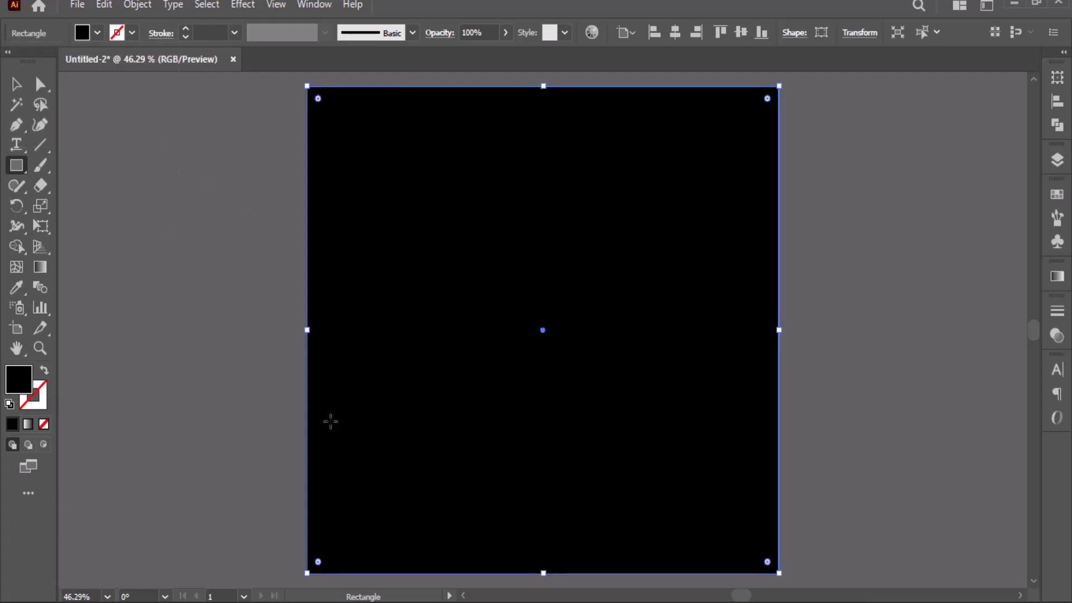
key("v")
Give the rectangle a radial gradient fill running from dark grey in the centre to black at the edges.
left_click(1057, 277)
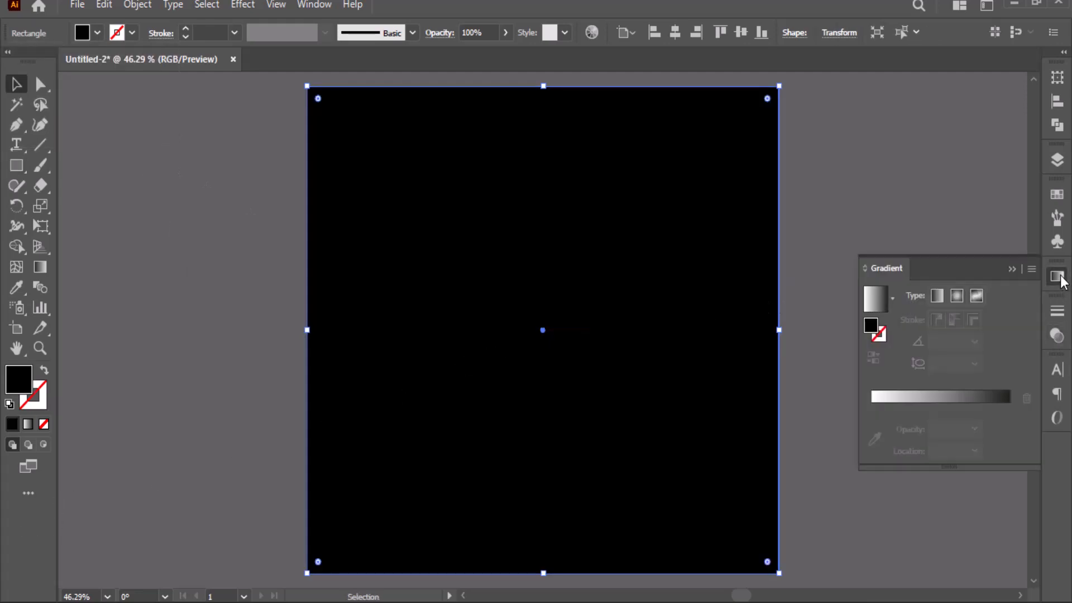
left_click(881, 303)
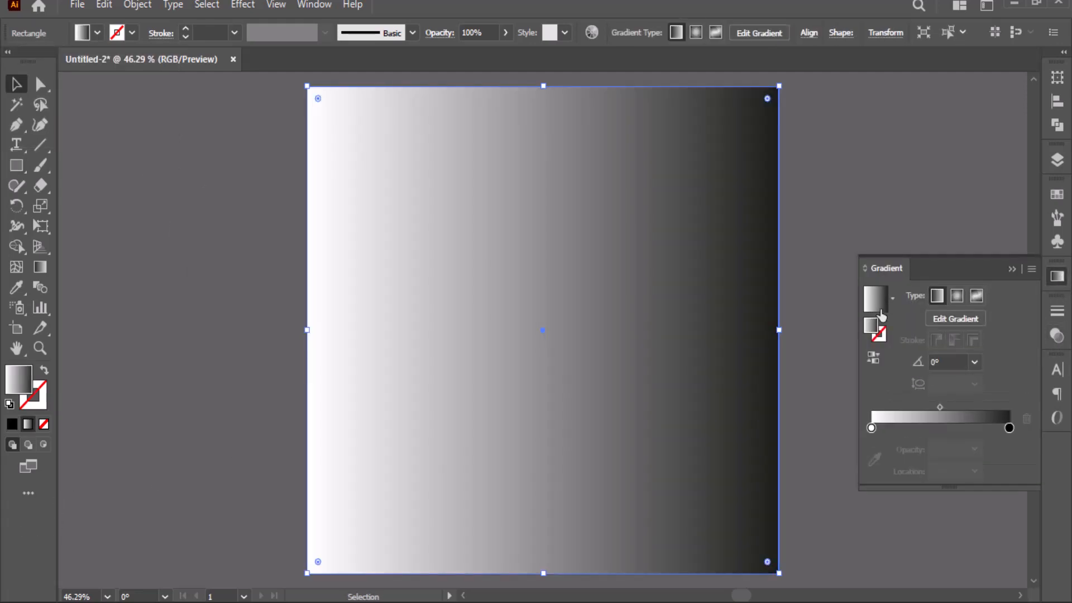
double_click(871, 427)
left_click(806, 277)
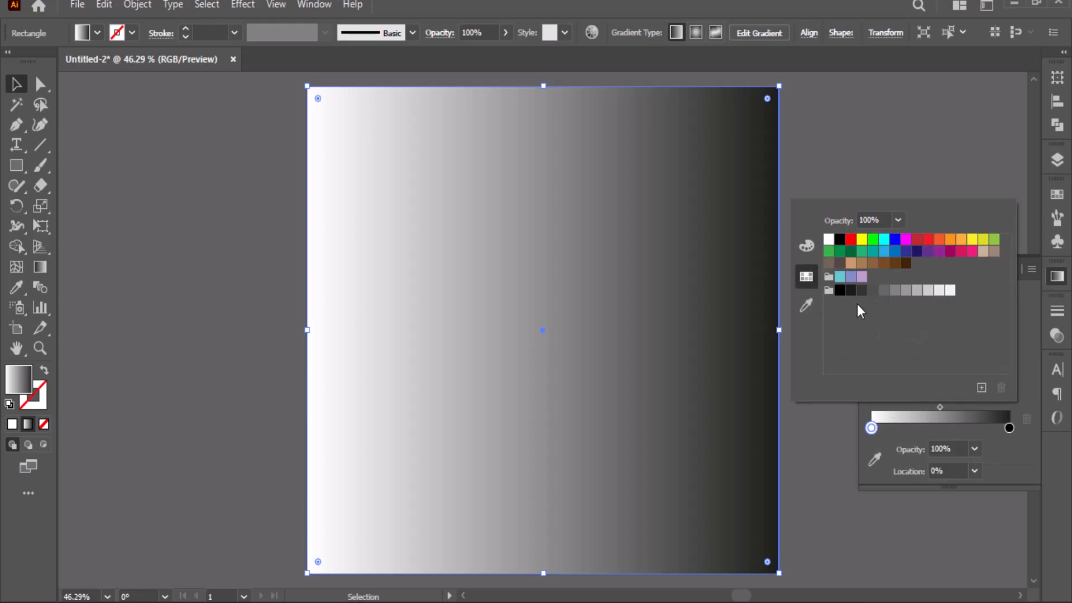
left_click(862, 290)
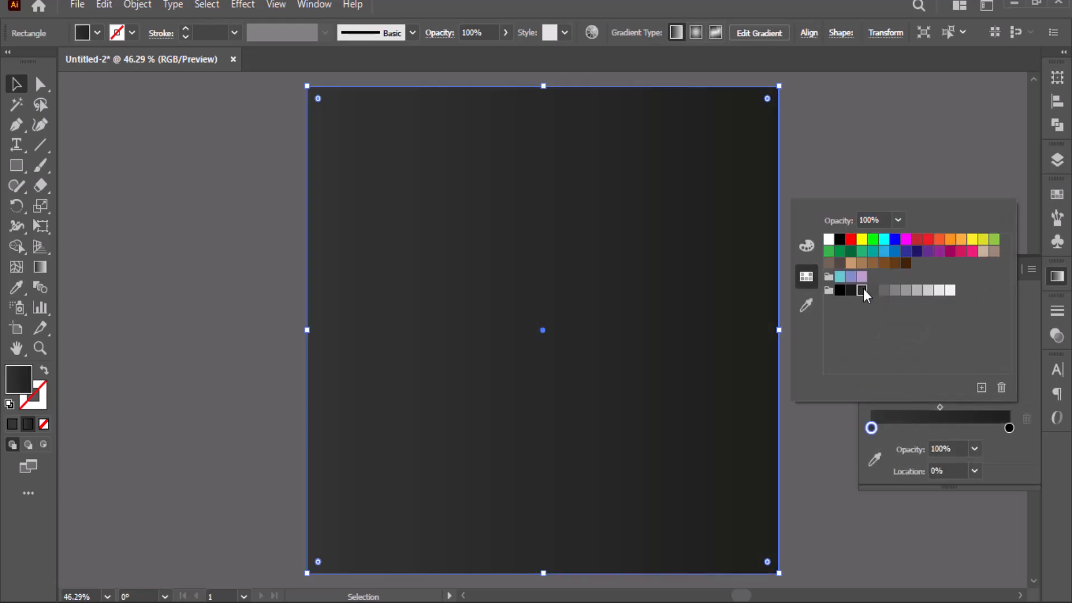
left_click(930, 440)
left_click(957, 297)
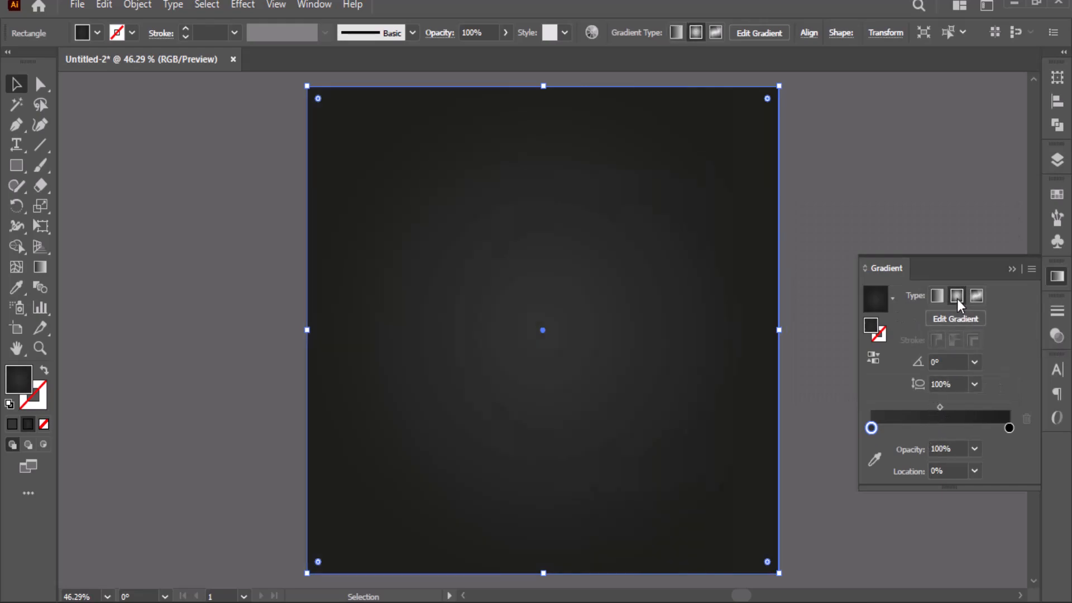
left_click(1010, 270)
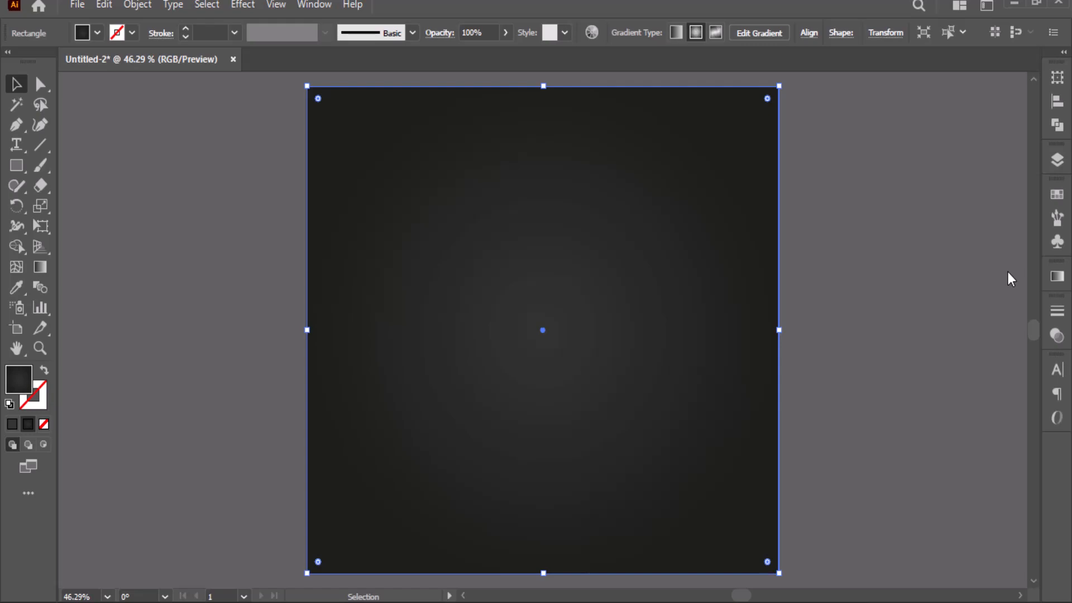
Lock the gradient background rectangle in its layer.
left_click(1060, 164)
key("ctrl+shift+a")
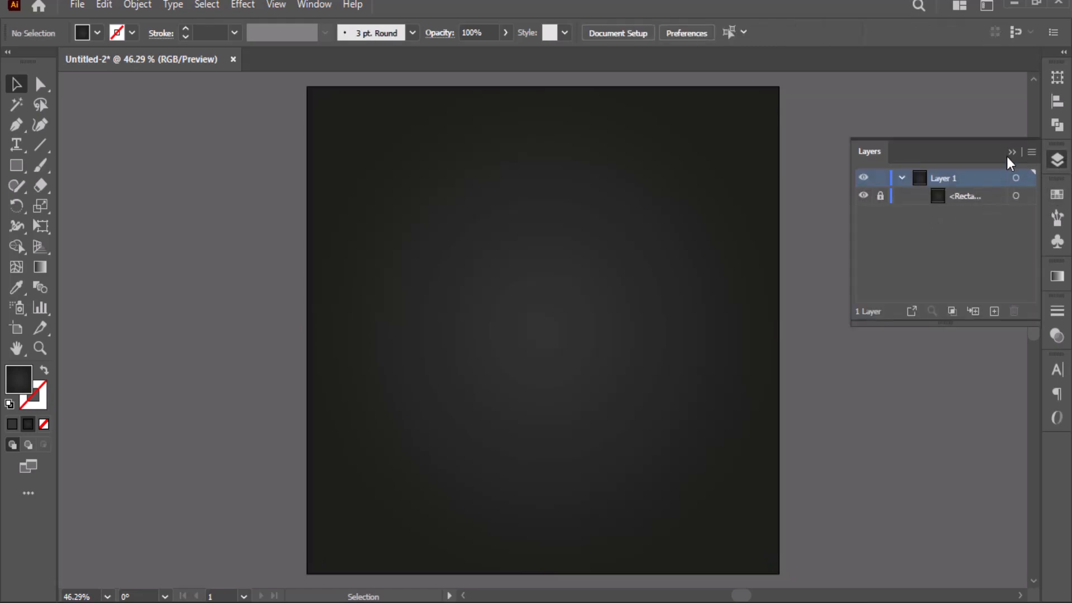
left_click(1009, 153)
Place the light-ray image 1 from the effect folder at artboard width, with its bright spot centred in the upper part of the artboard.
left_click(77, 5)
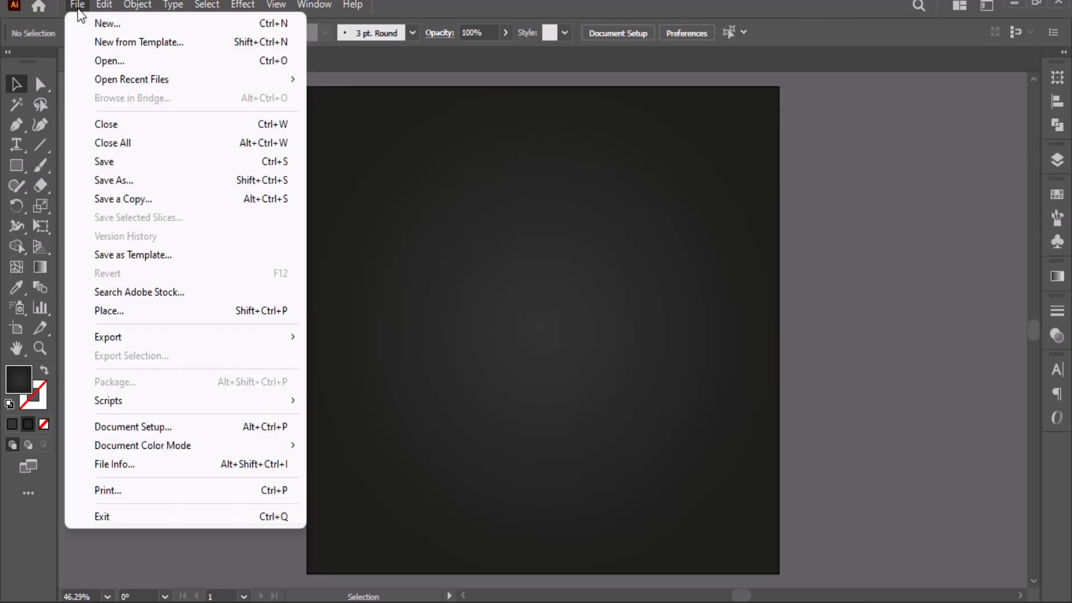
left_click(133, 309)
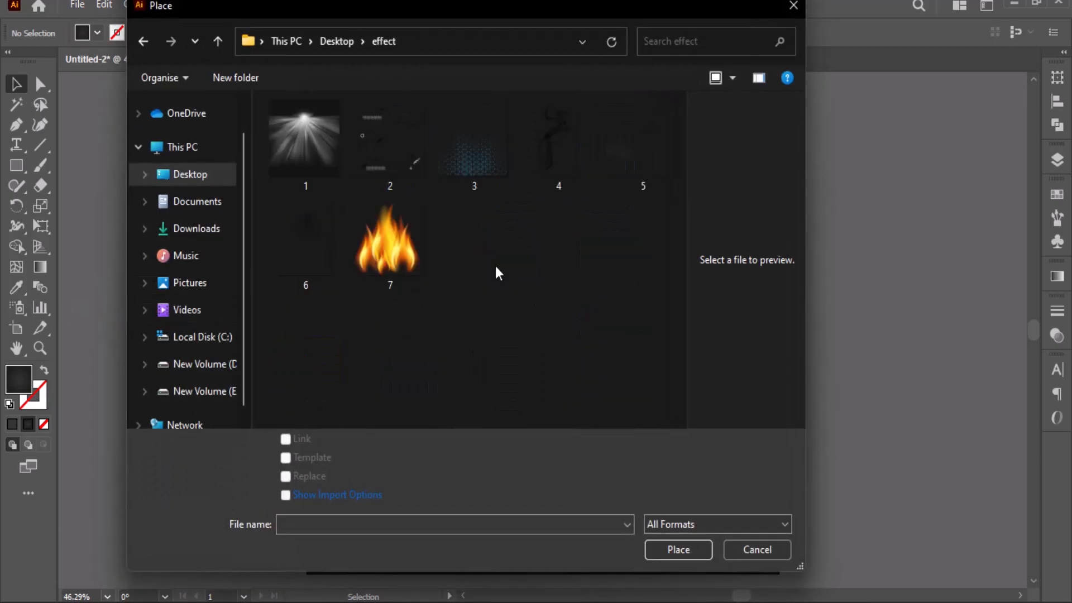
double_click(314, 150)
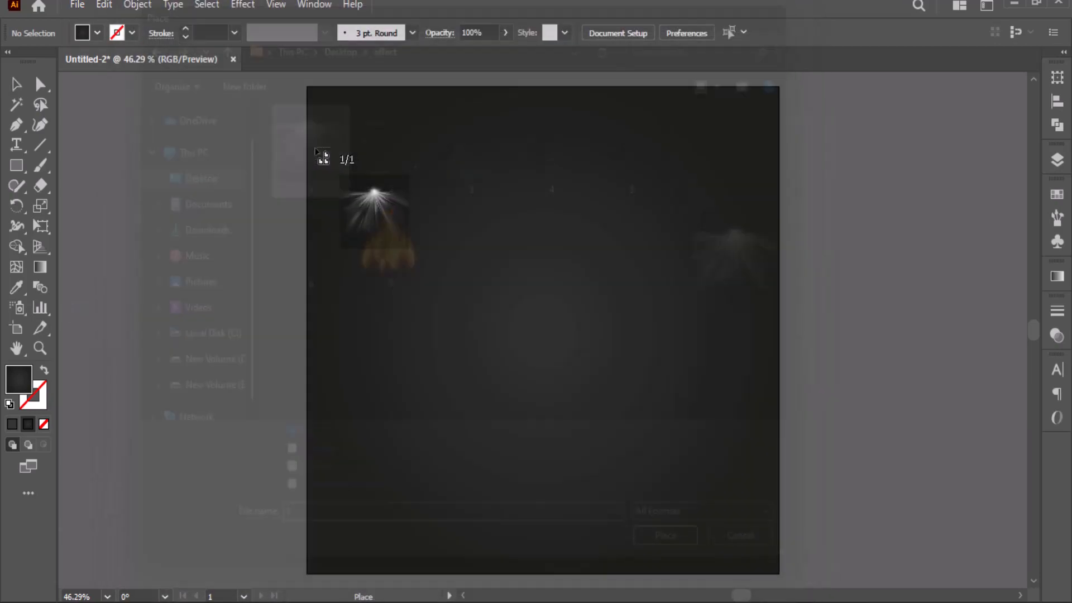
left_click_drag(775, 119, 302, 477)
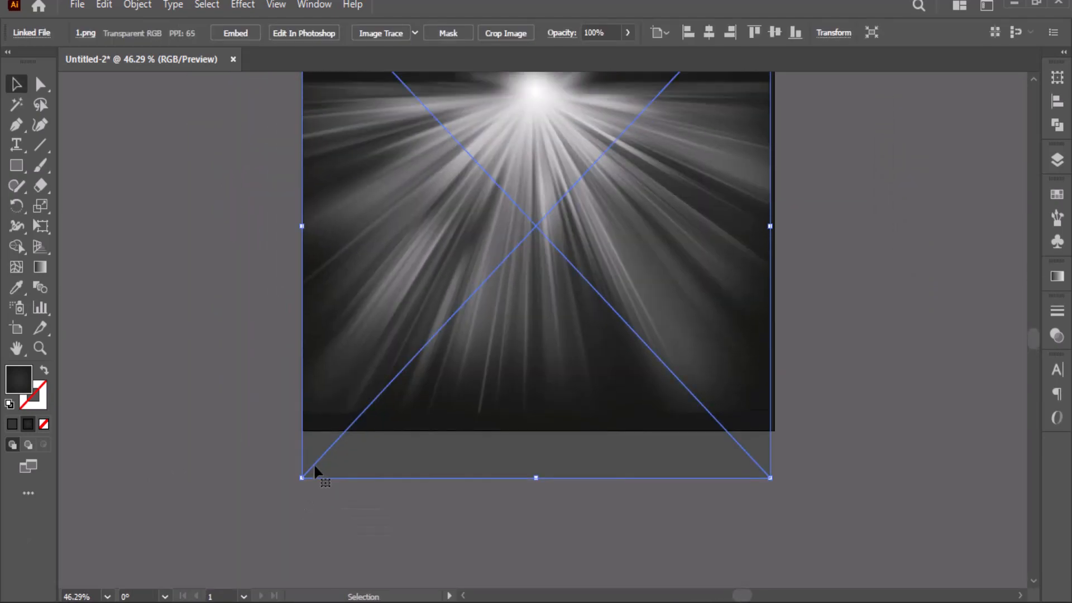
scroll(430, 383, "up", 3)
left_click_drag(433, 387, 493, 446)
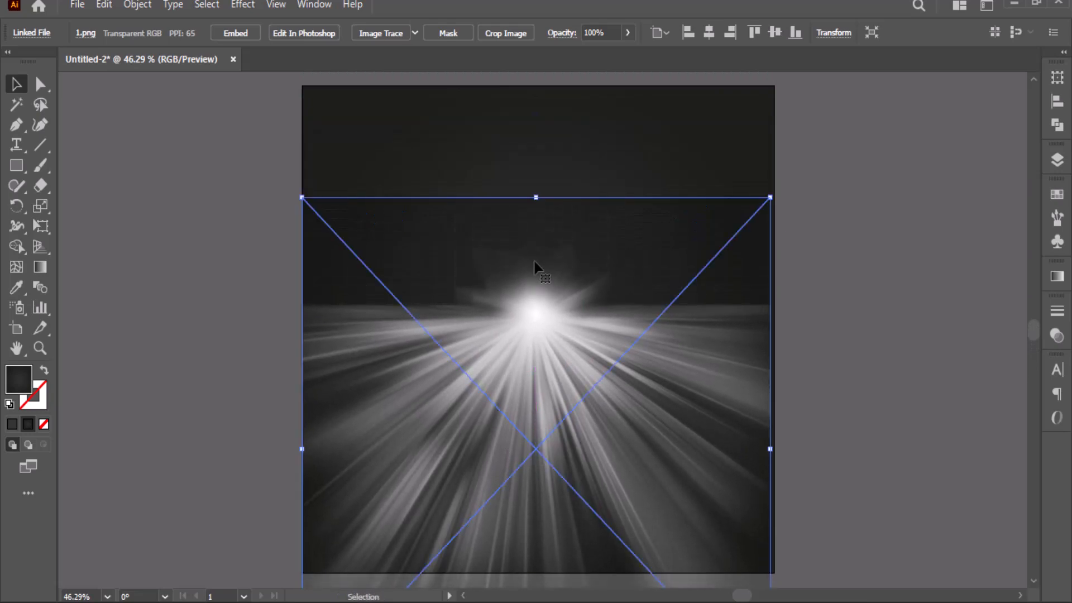
left_click_drag(535, 314, 538, 213)
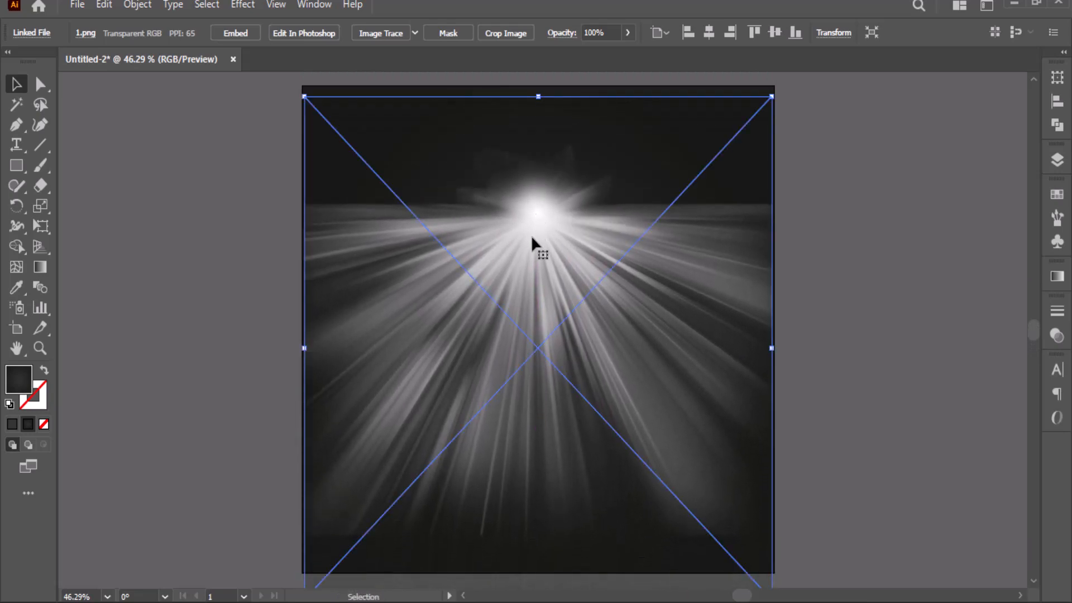
Set the light-ray image's blend mode to Overlay and its opacity to 74%.
left_click(562, 32)
left_click(435, 61)
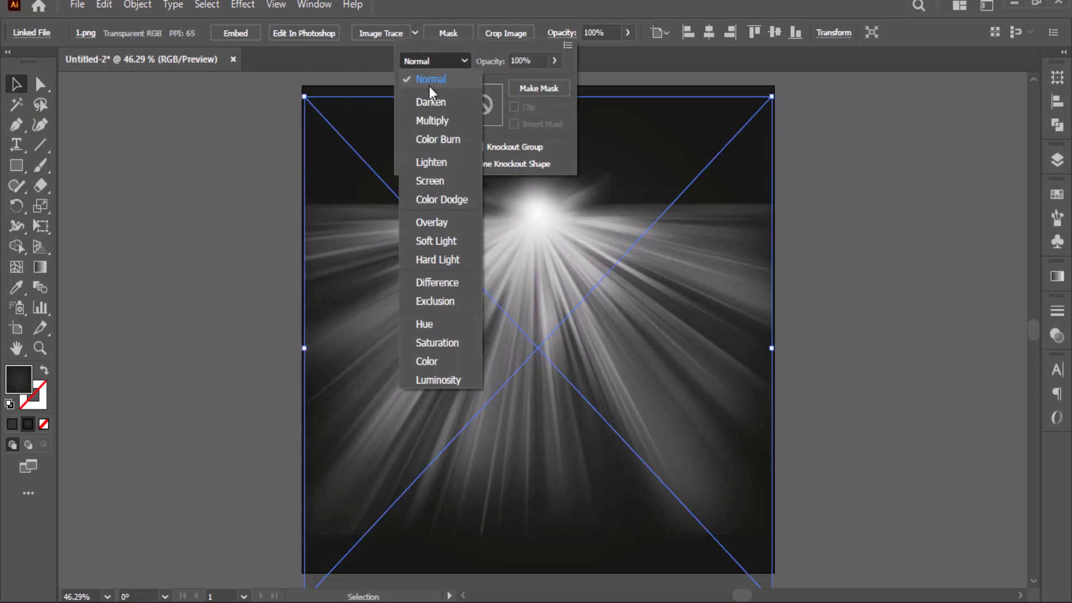
left_click(430, 119)
left_click(434, 61)
left_click(451, 221)
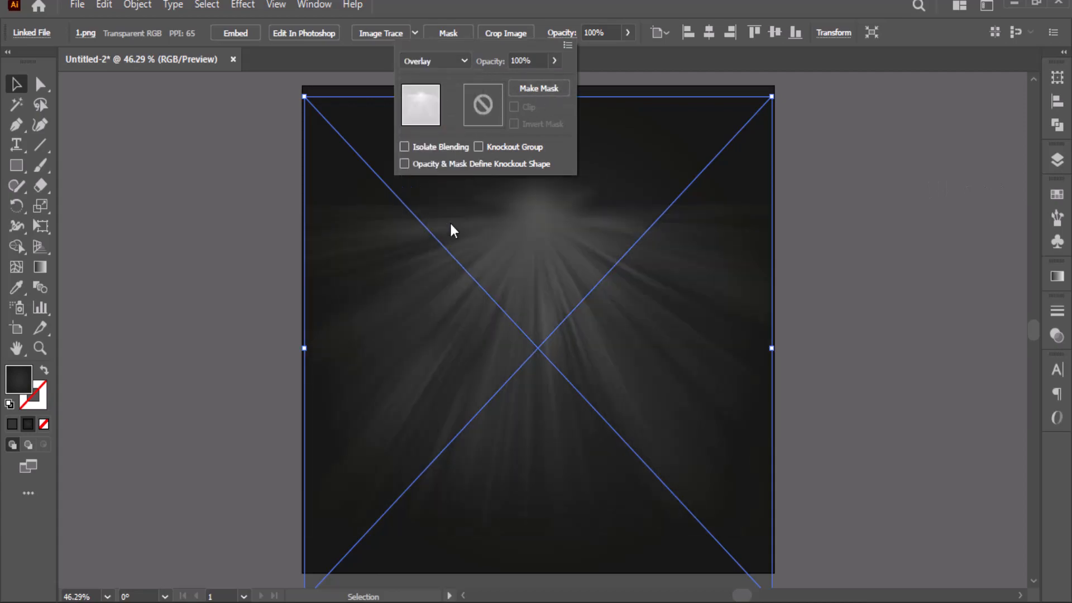
left_click(554, 61)
left_click_drag(551, 81, 539, 86)
left_click(896, 223)
Stretch the light-ray image up to the artboard's top edge and lock it in its layer.
left_click(642, 151)
left_click(827, 184)
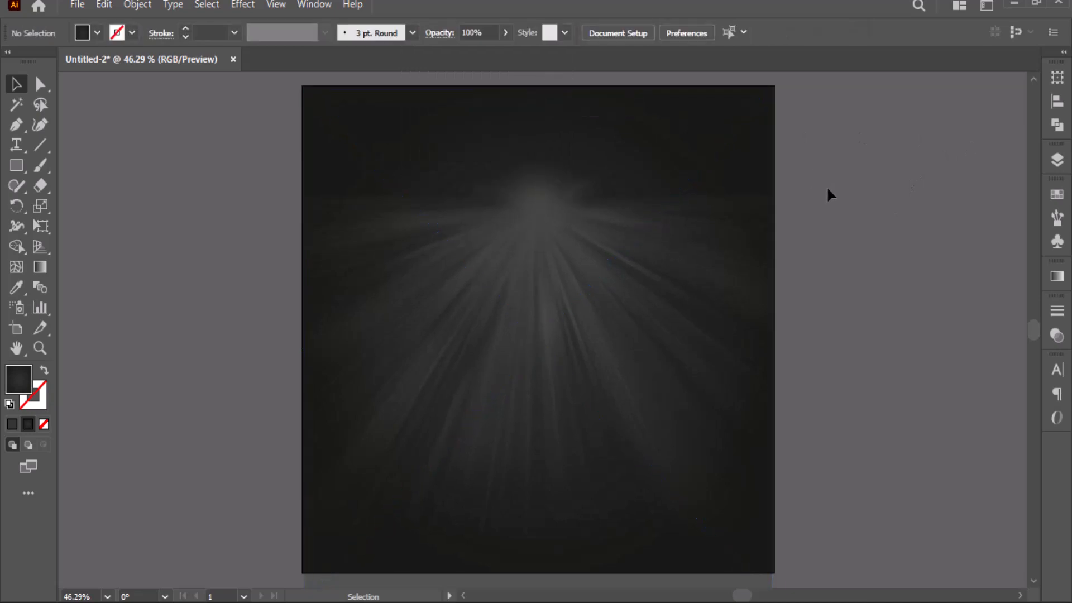
key("ctrl+a")
left_click(1058, 103)
left_click(1058, 103)
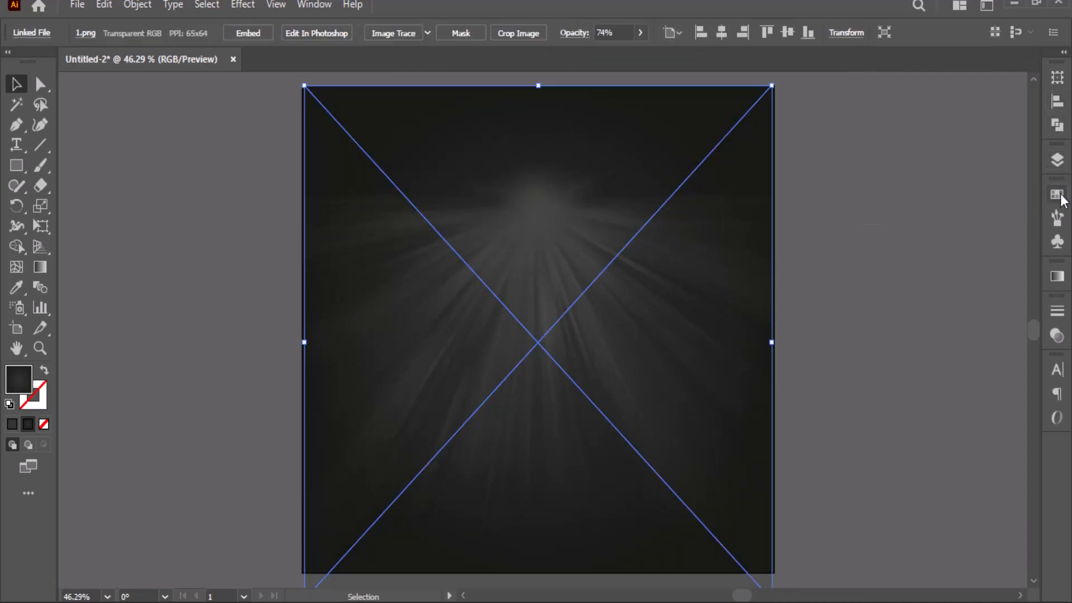
left_click(1058, 161)
left_click(880, 196)
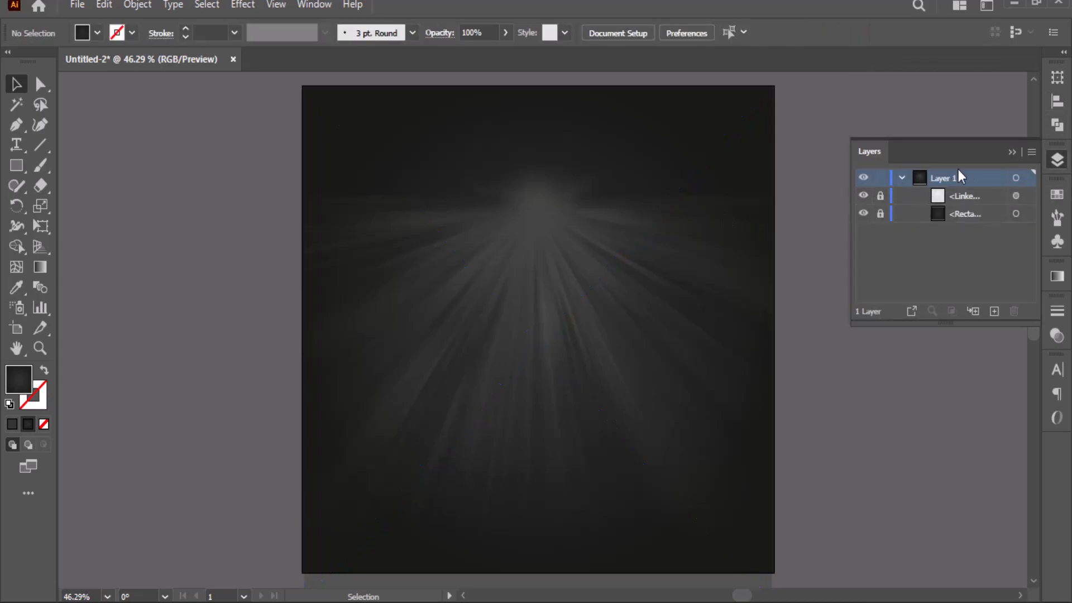
left_click(1009, 152)
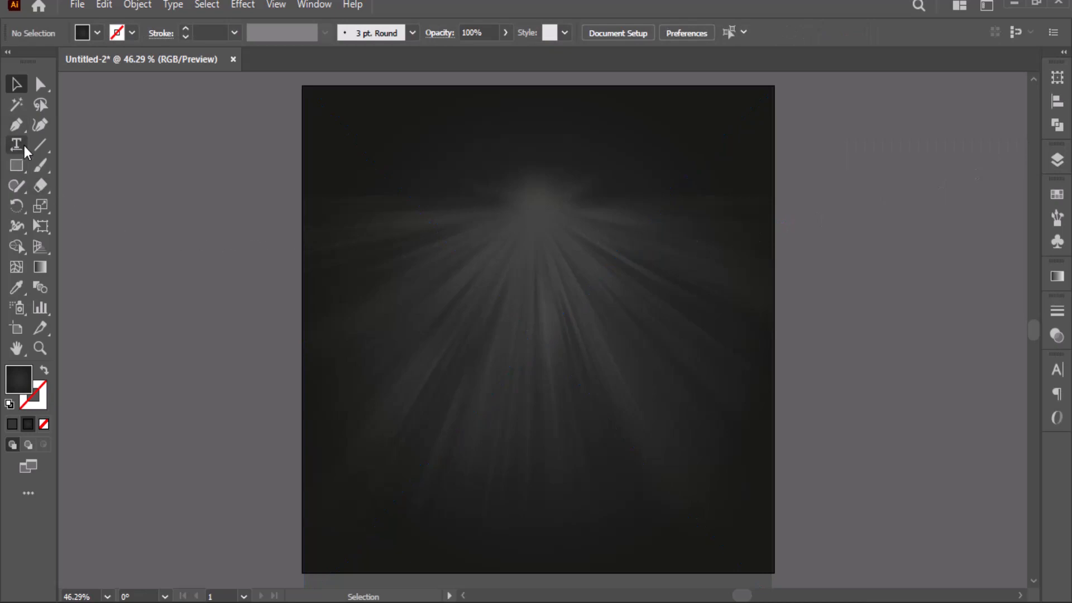
Draw a jagged diagonal line with the Pencil tool from the artboard's upper-right corner to just beyond its lower-left corner.
left_click_drag(22, 188, 57, 207)
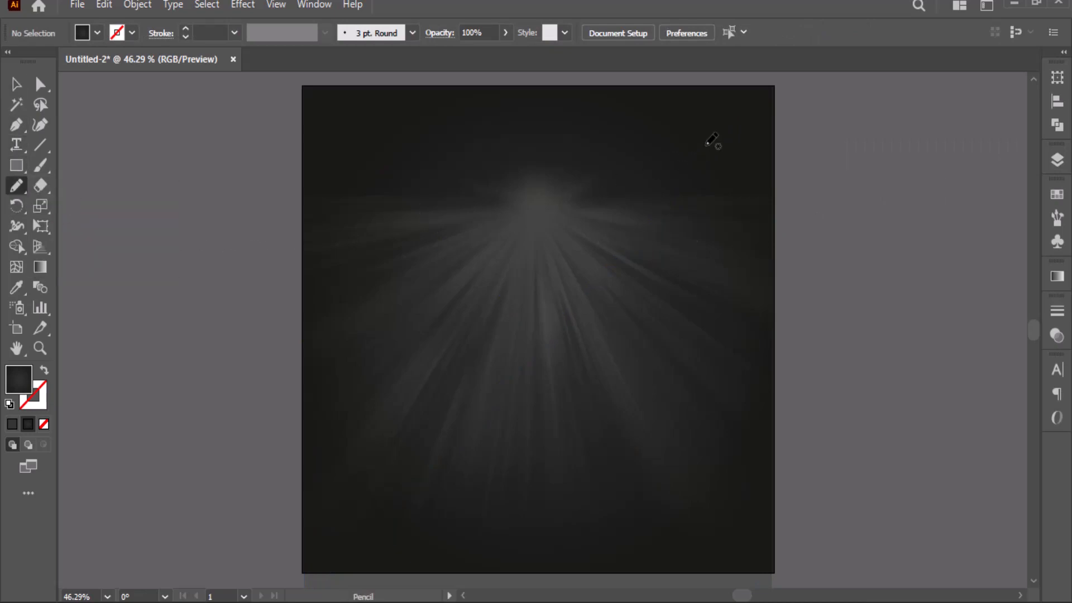
mouse_move(780, 82)
left_mouse_down()
mouse_move(708, 128)
mouse_move(646, 204)
mouse_move(616, 225)
left_mouse_up()
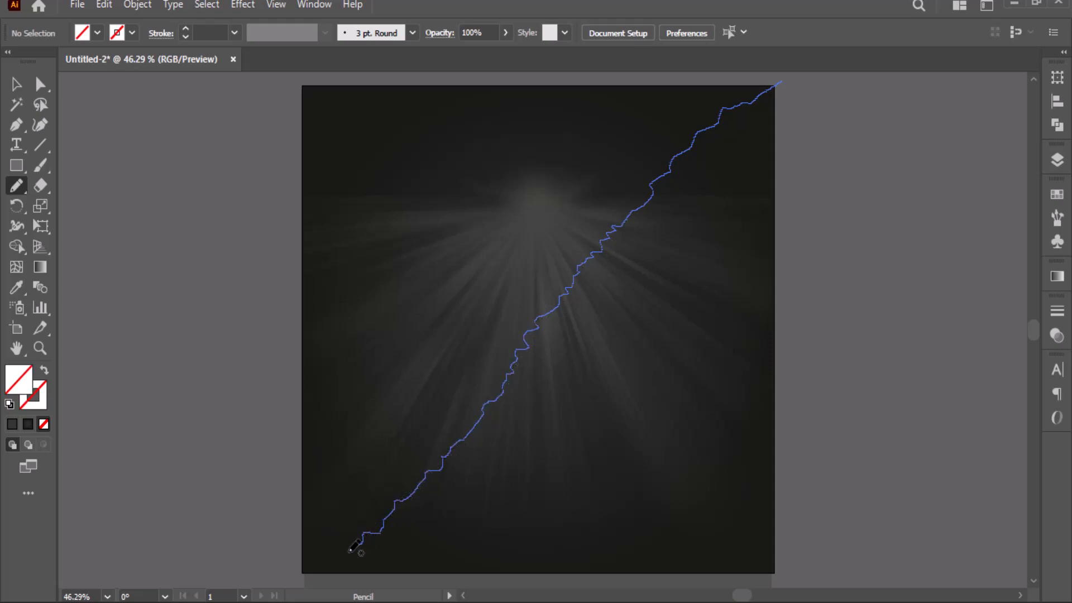
left_click_drag(355, 548, 295, 586)
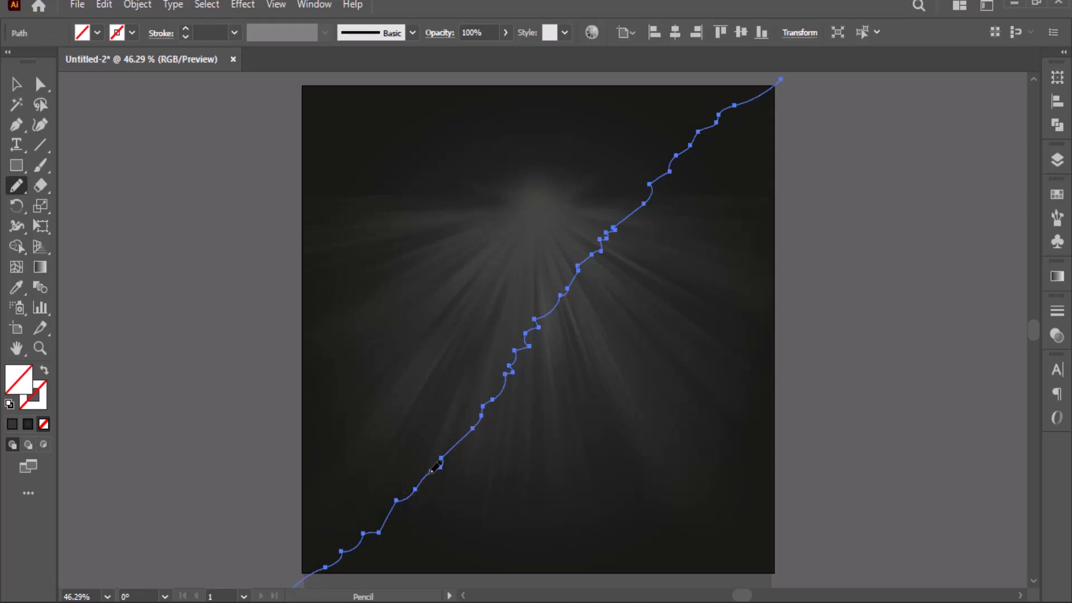
Close the jagged path with the Pen tool by running it around outside the artboard's lower-right and upper-right corners.
scroll(432, 470, "down", 2)
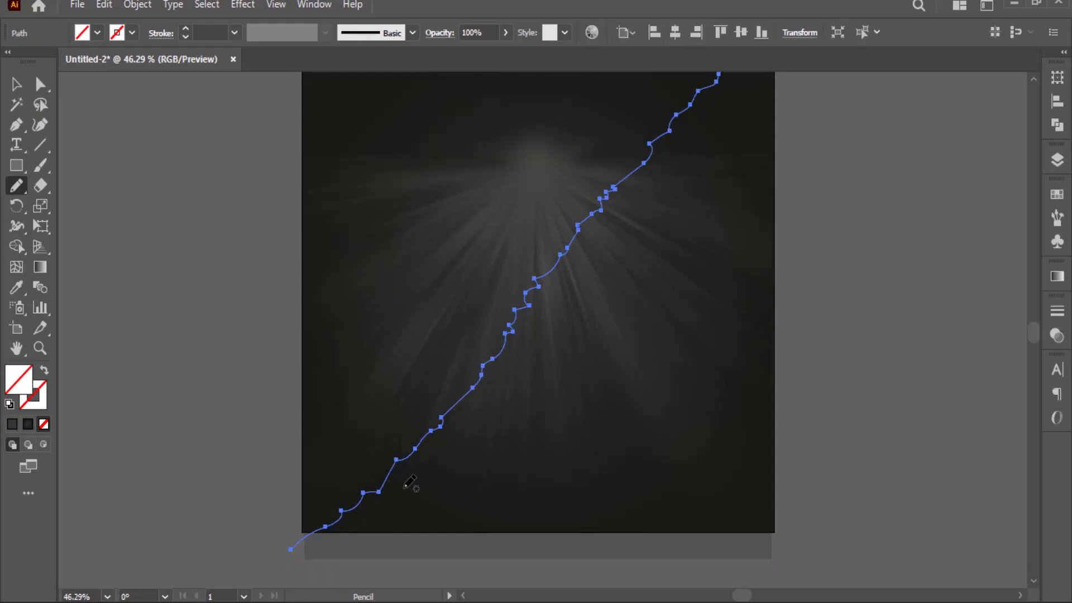
left_click(24, 129)
left_click(290, 550)
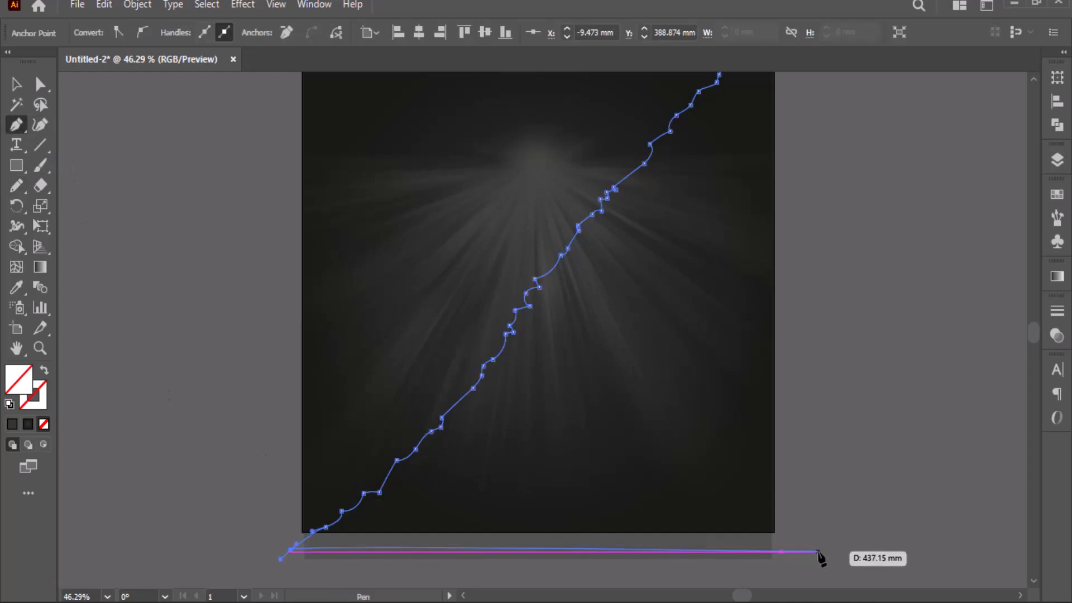
scroll(821, 520, "up", 5)
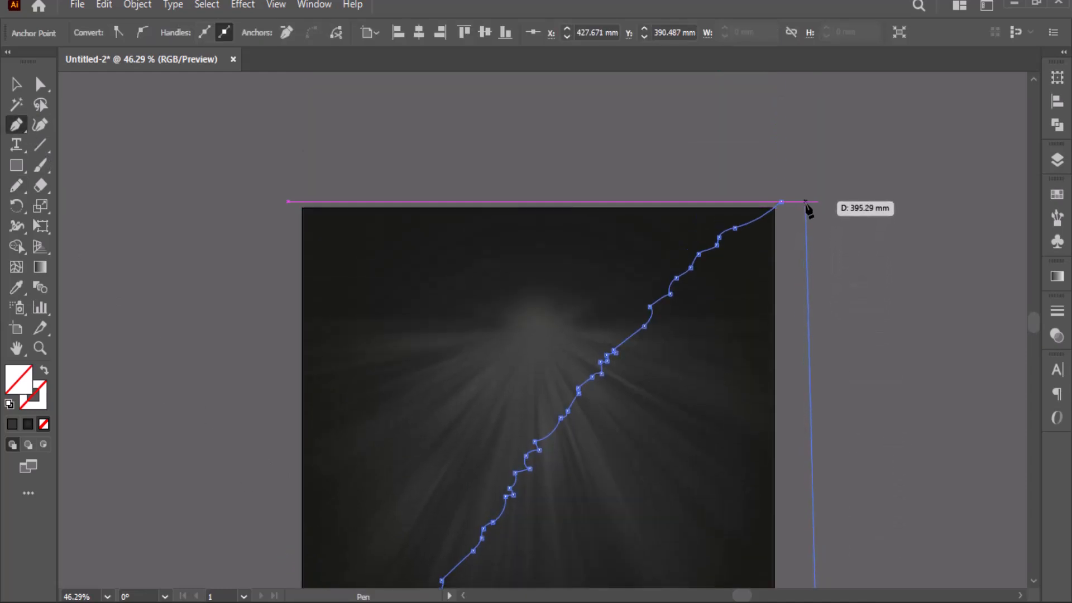
left_click(805, 202)
left_click(781, 202)
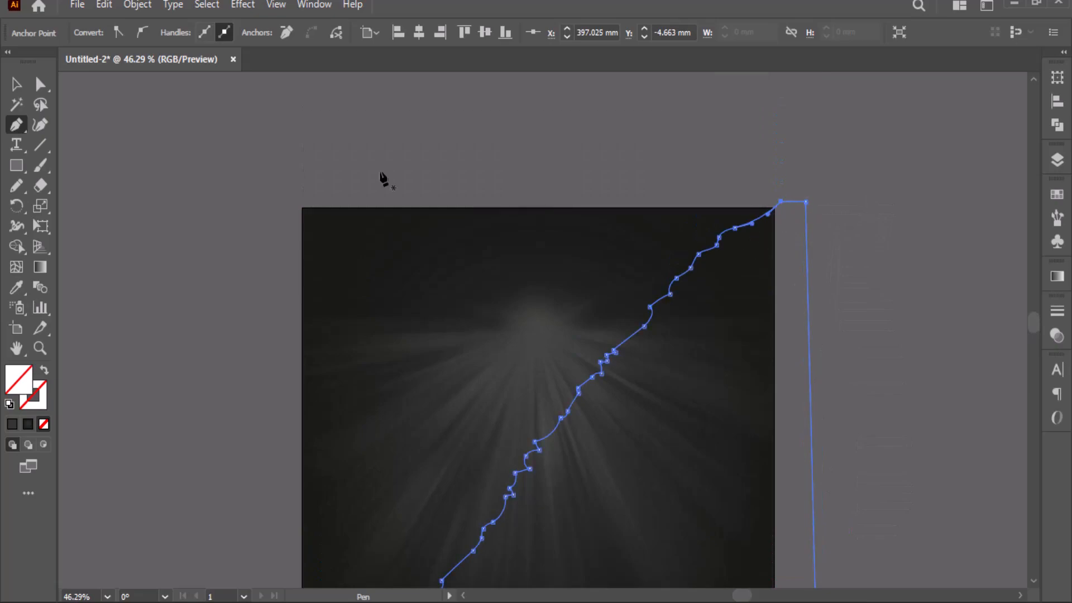
Fill the closed jagged shape with white.
left_click(16, 83)
left_click(904, 200)
left_click_drag(904, 200, 735, 331)
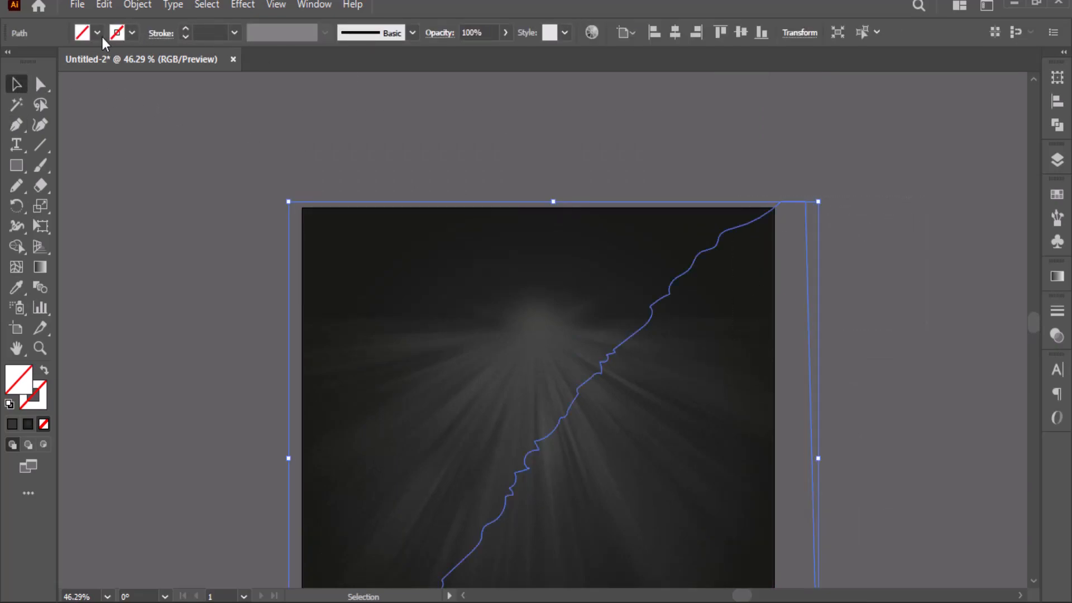
left_click(97, 33)
left_click(35, 62)
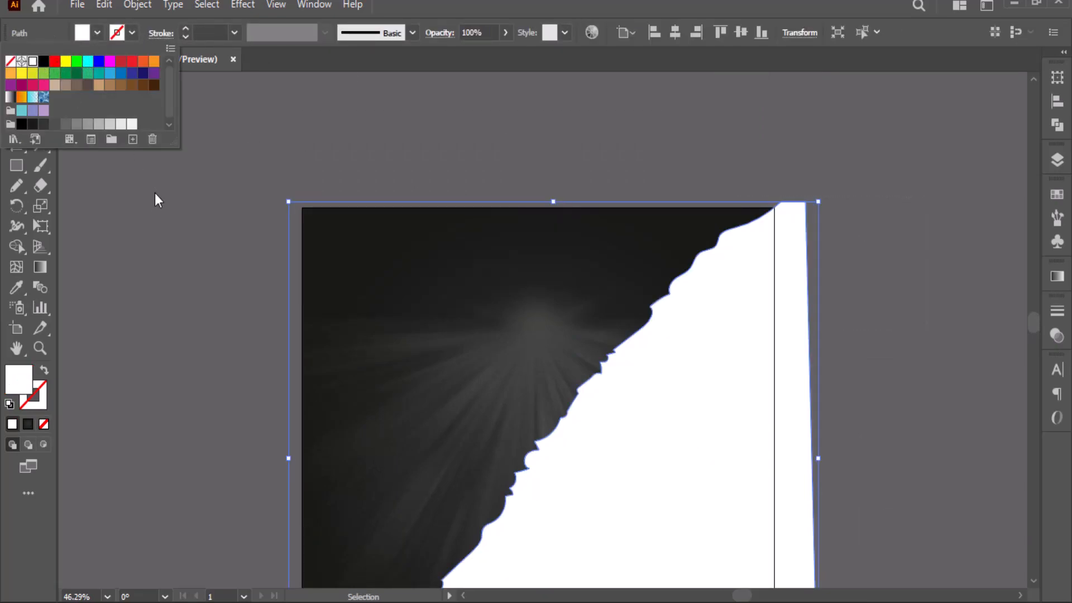
left_click(162, 290)
left_click(162, 289)
Stretch the white jagged shape sideways so its lower-left point extends farther outside the artboard's lower-left corner.
scroll(173, 274, "down", 3)
scroll(283, 261, "up", 2)
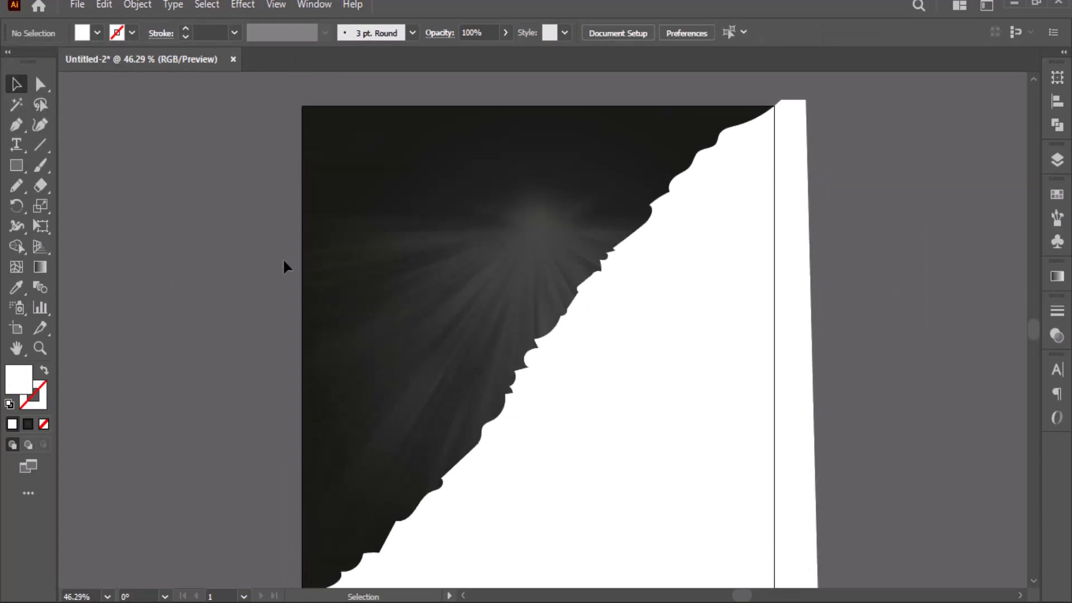
scroll(392, 245, "down", 3)
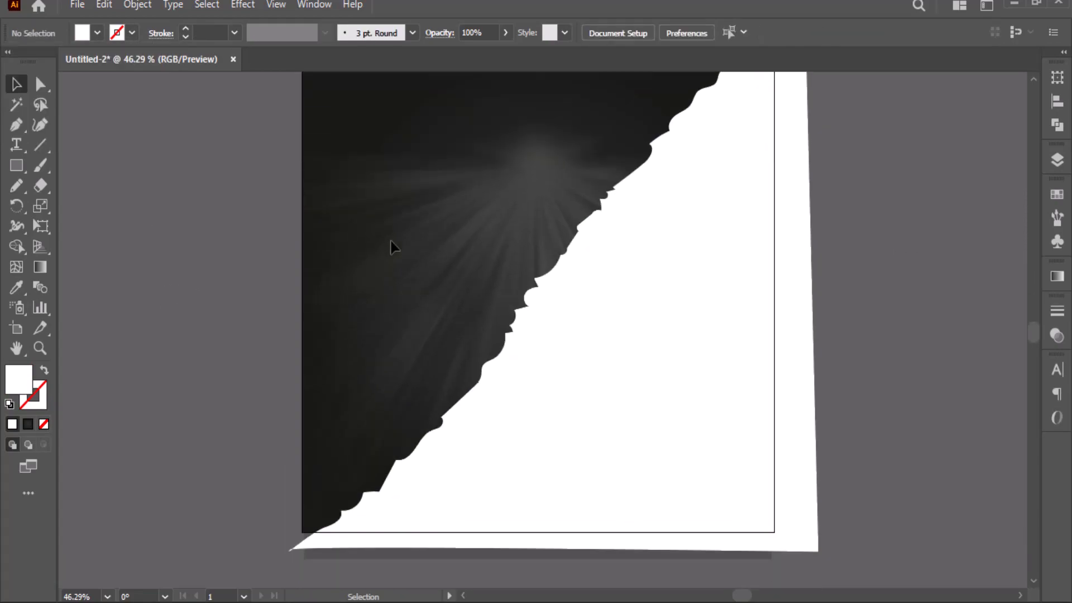
left_click(581, 313)
left_click_drag(290, 295, 272, 296)
left_click(1059, 105)
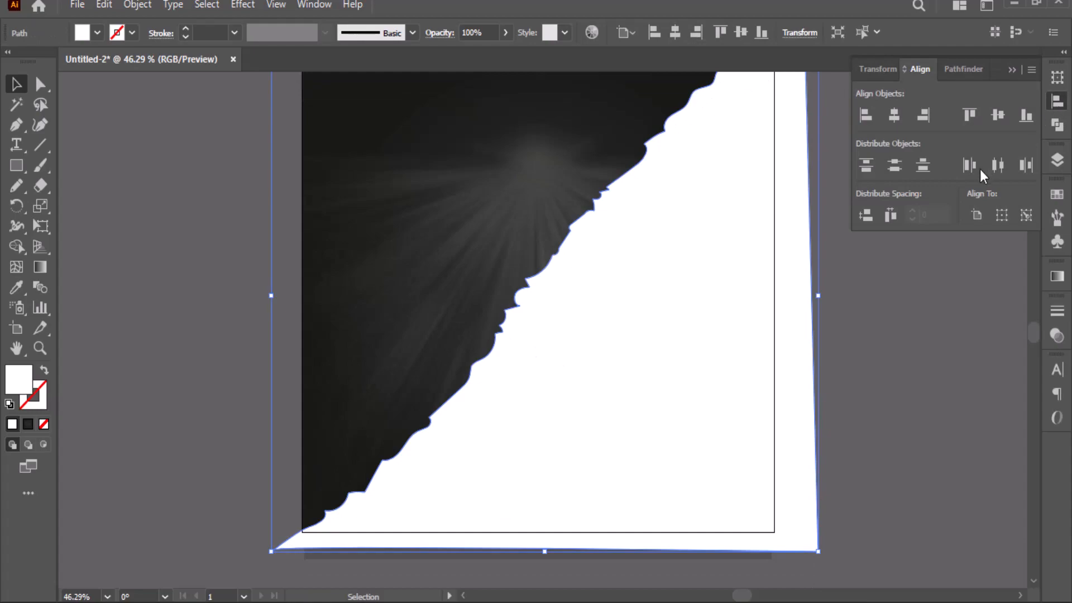
left_click(1059, 104)
Lock the white jagged shape in the layer stack.
left_click(1057, 160)
key("ctrl+shift+a")
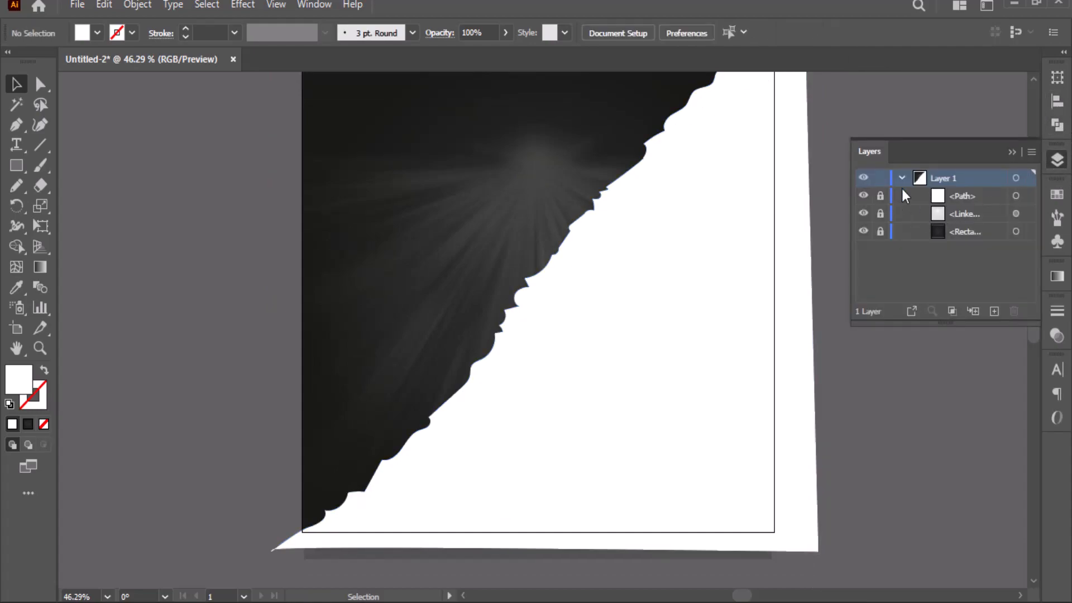
left_click(1012, 153)
Draw a second jagged Pencil line without fill inside the white shape's torn edge, from the artboard's lower-left to its upper-right corner.
scroll(588, 299, "up", 2)
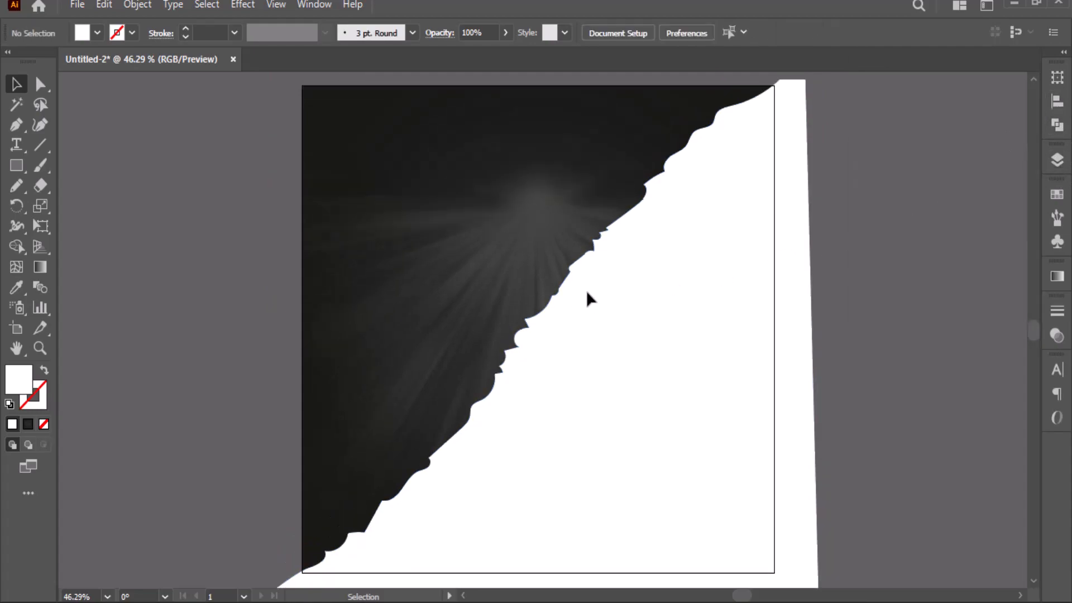
scroll(587, 300, "down", 1)
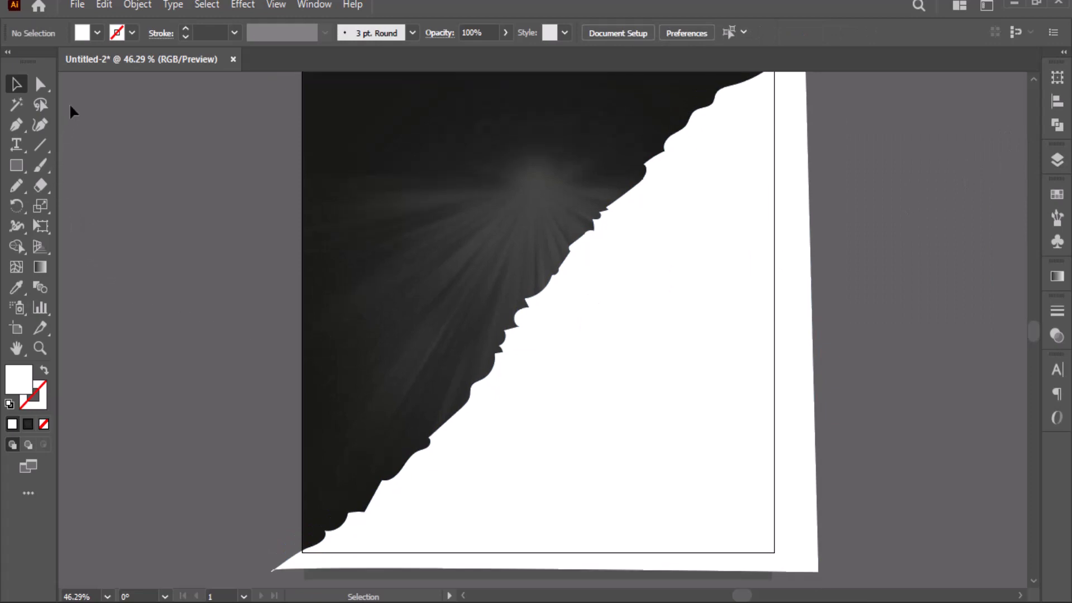
left_click(16, 186)
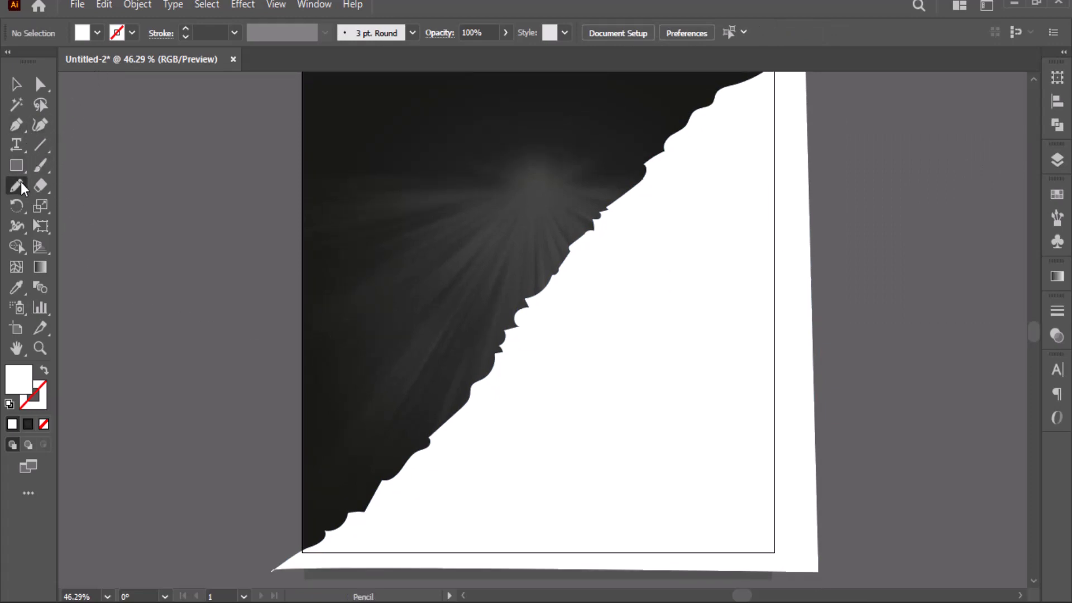
scroll(384, 435, "down", 1)
key("ctrl+minus")
key("slash")
mouse_move(364, 518)
left_mouse_down()
mouse_move(466, 455)
mouse_move(580, 291)
mouse_move(647, 214)
mouse_move(715, 165)
left_mouse_up()
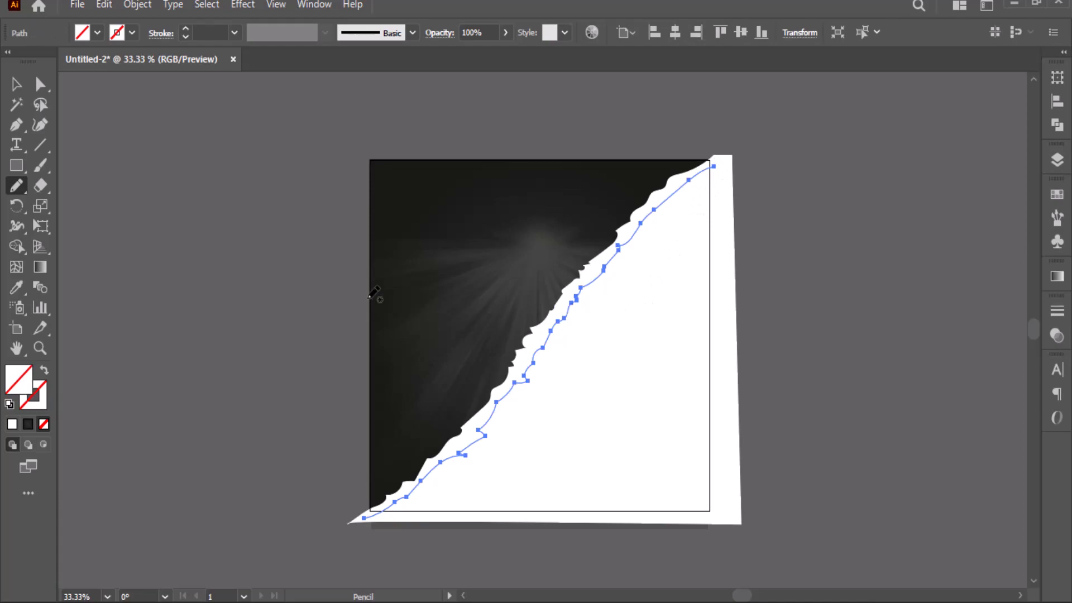
Close the second jagged path with the Pen tool, running it just outside the artboard's right and lower edges.
left_click(16, 124)
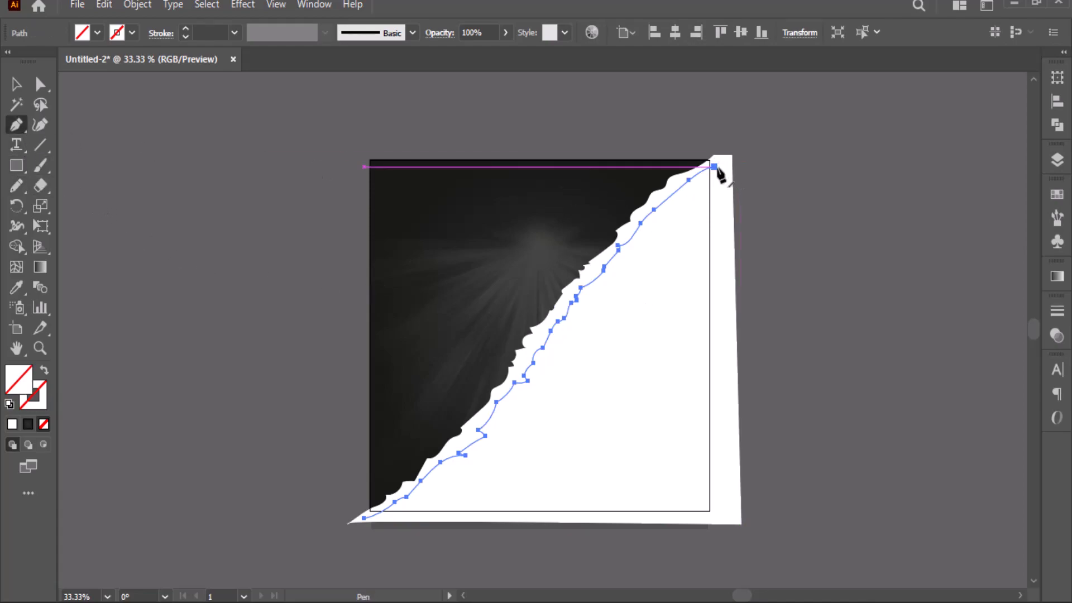
left_click(714, 166)
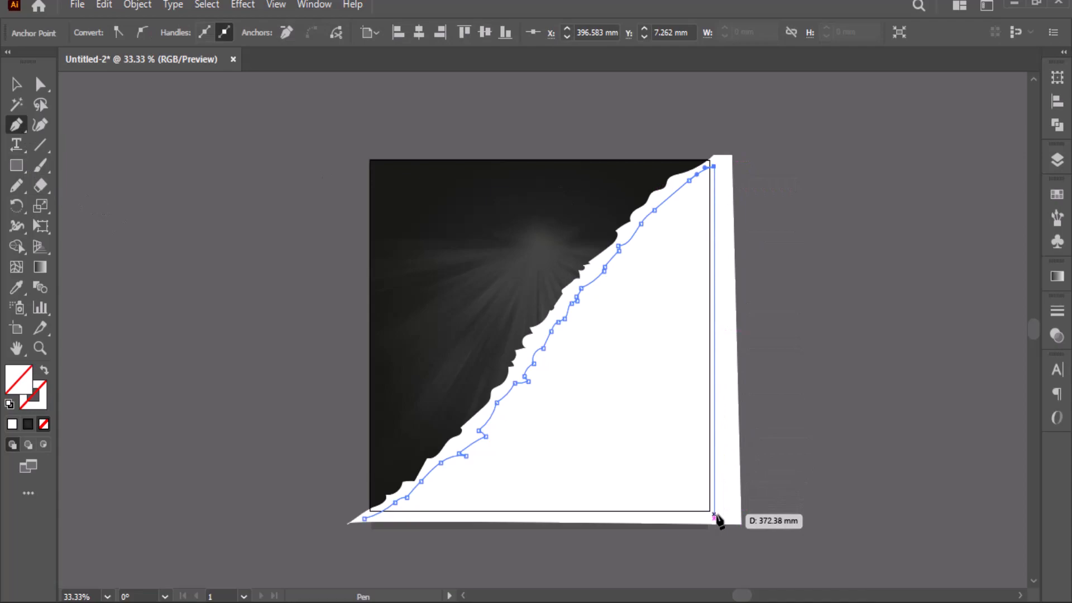
left_click(714, 513)
left_click(364, 518)
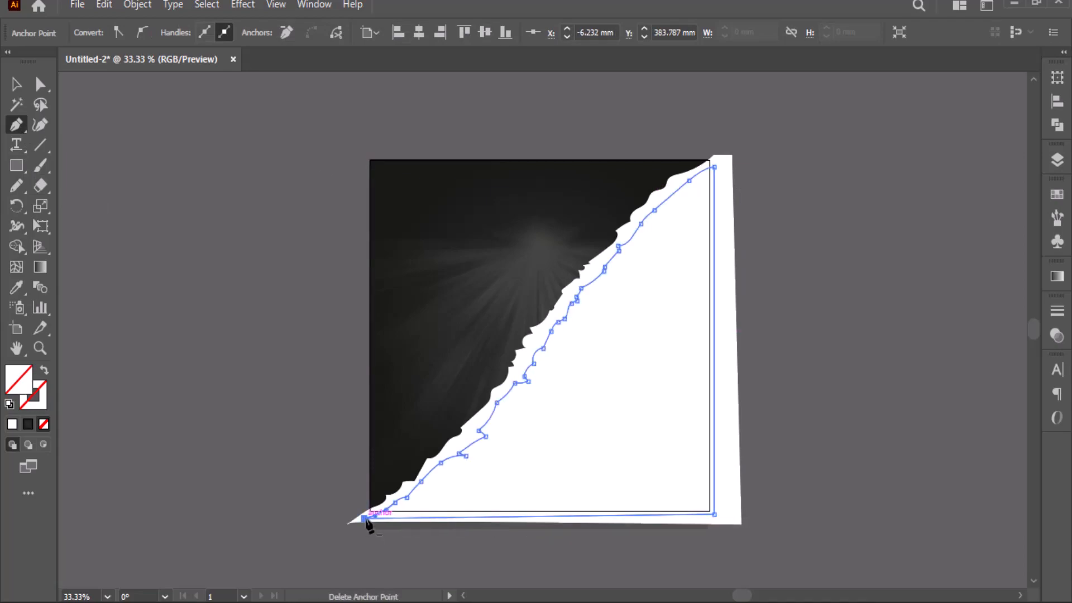
key("v")
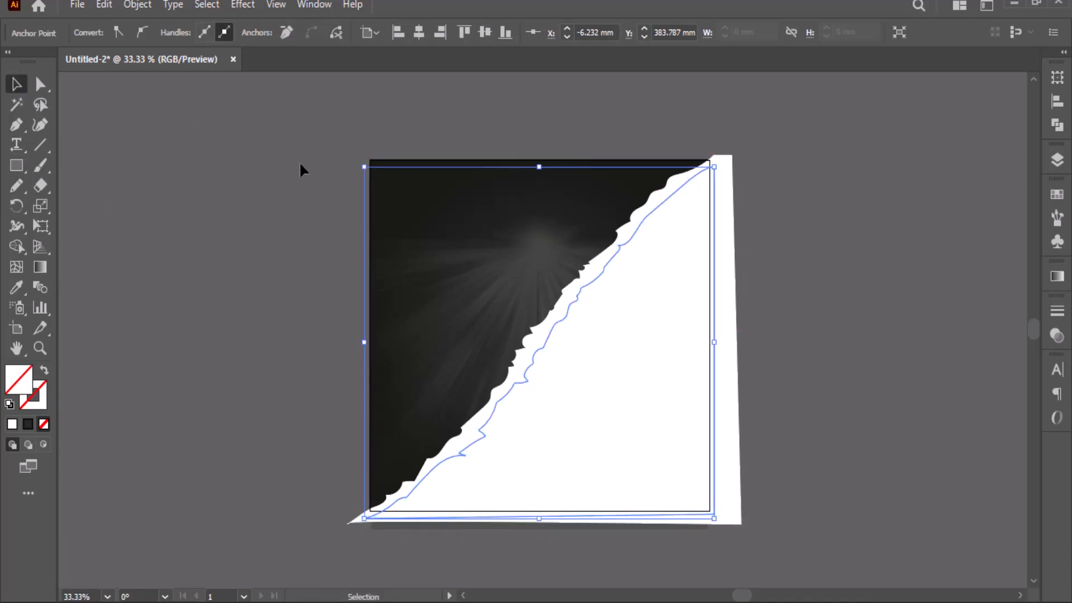
Fill the second jagged shape with green.
left_click(300, 164)
left_click(714, 372)
left_click(98, 33)
left_click(77, 73)
key("ctrl+z")
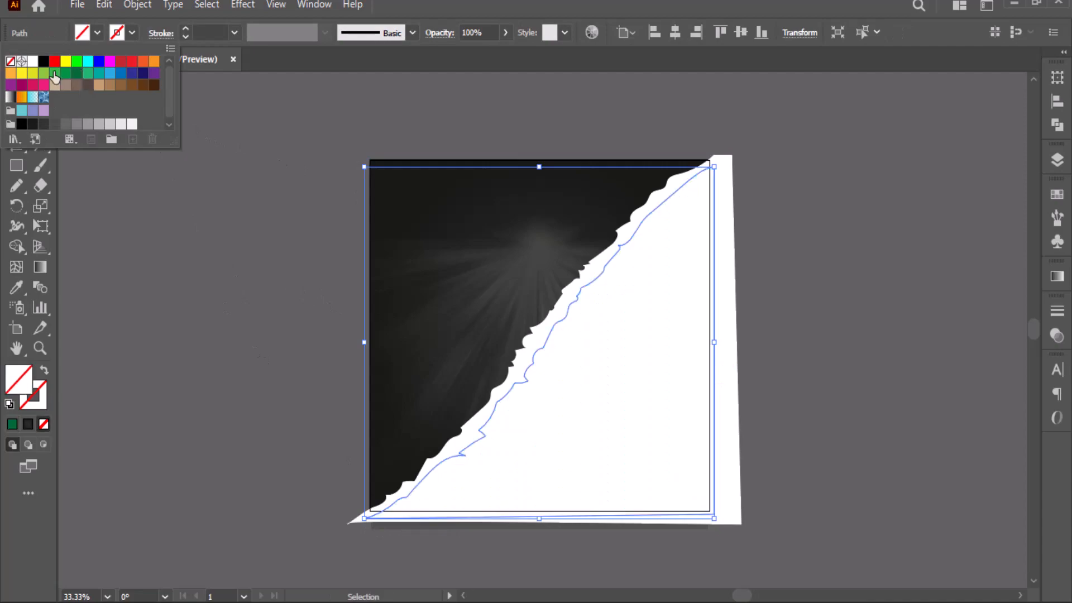
left_click(55, 74)
left_click(65, 73)
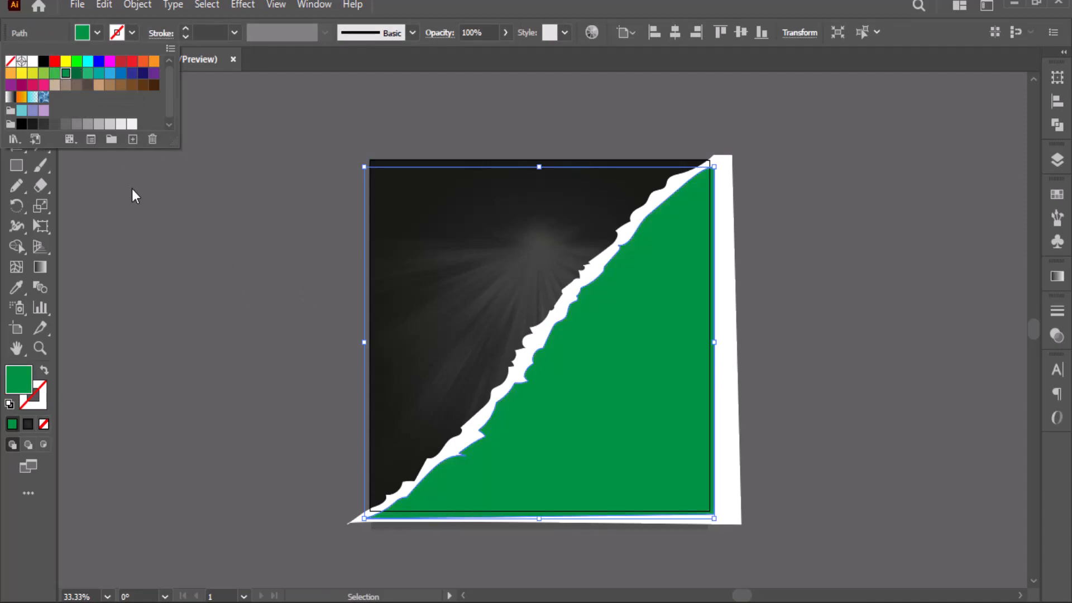
left_click(132, 189)
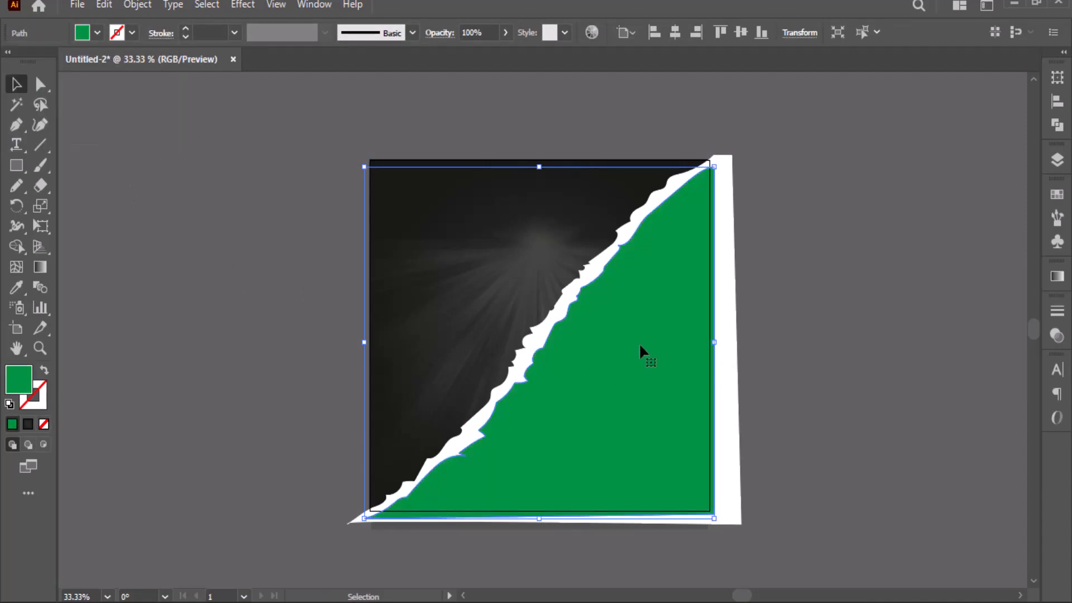
Lock the green shape in the layer stack above the white one.
left_click(1057, 160)
left_click(881, 196)
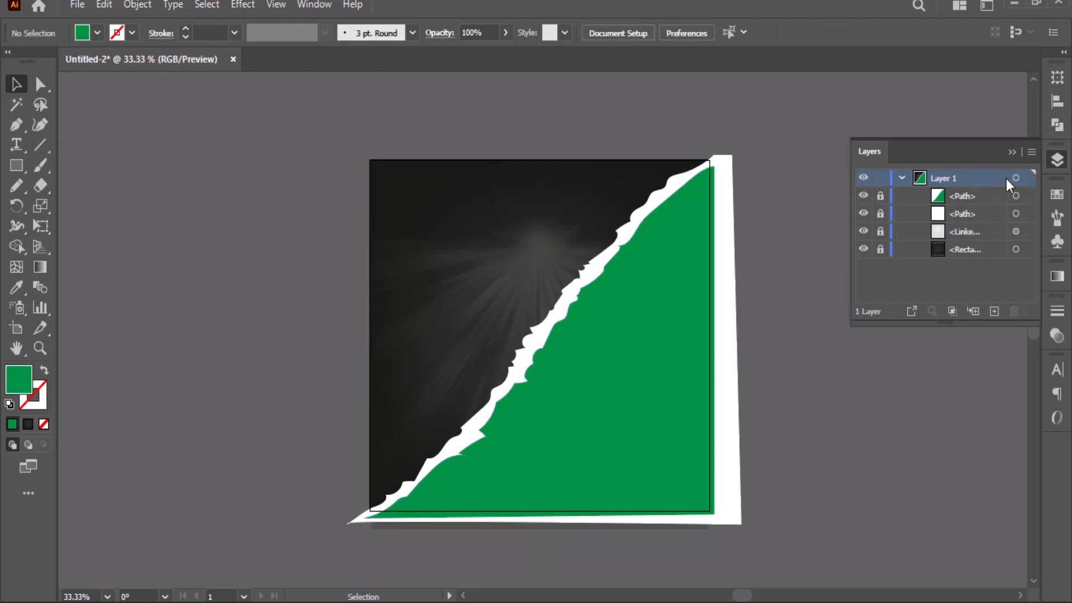
left_click(1012, 156)
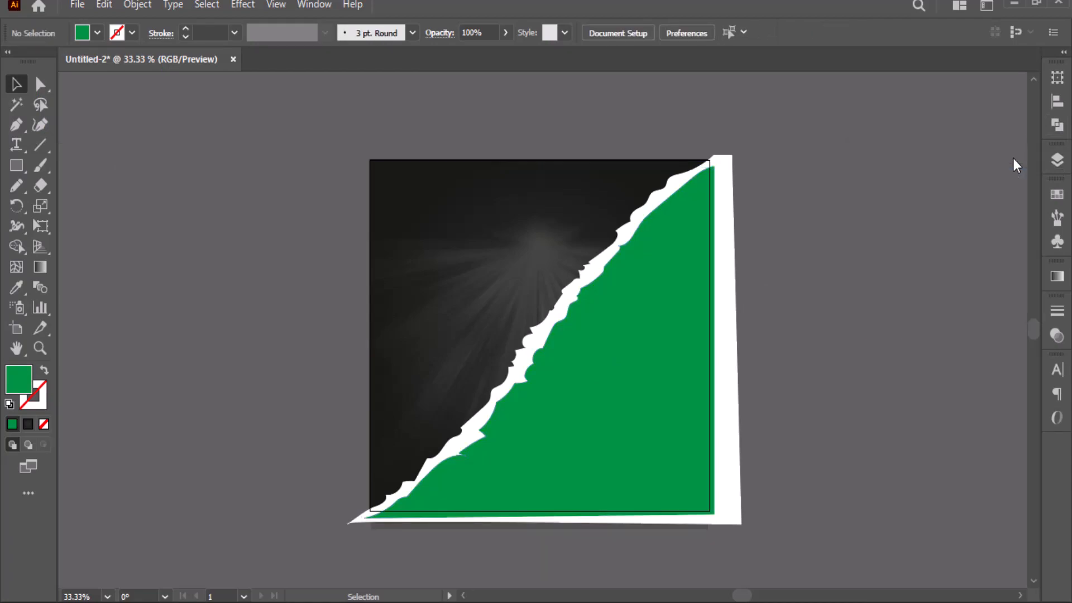
Place the linked triangle-pattern image 3.png from the effect folder in the empty area beside the artboard's right edge.
left_click(78, 8)
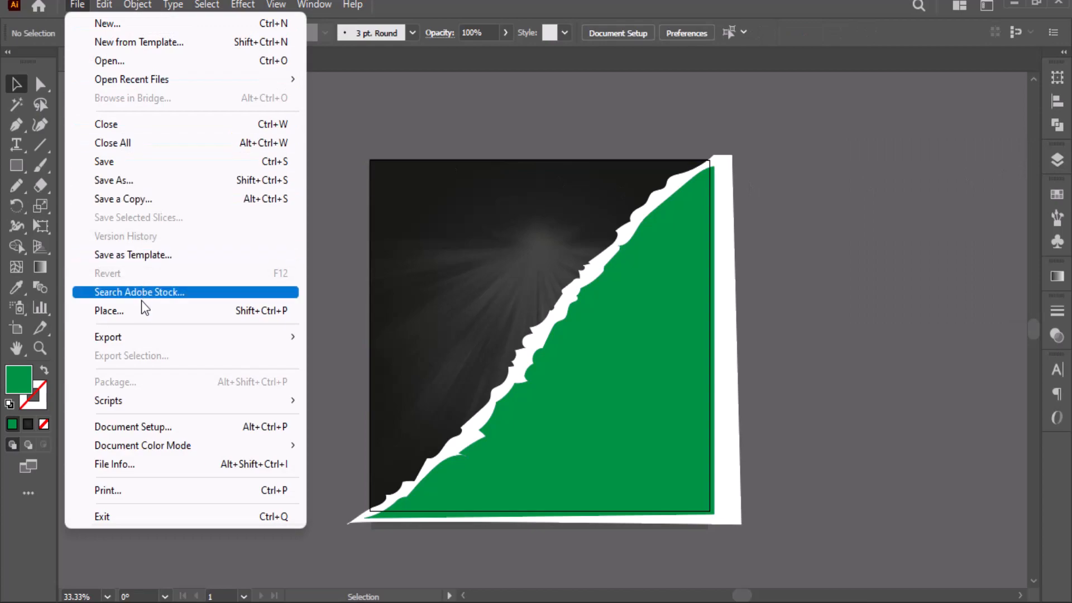
left_click(147, 311)
left_click(471, 143)
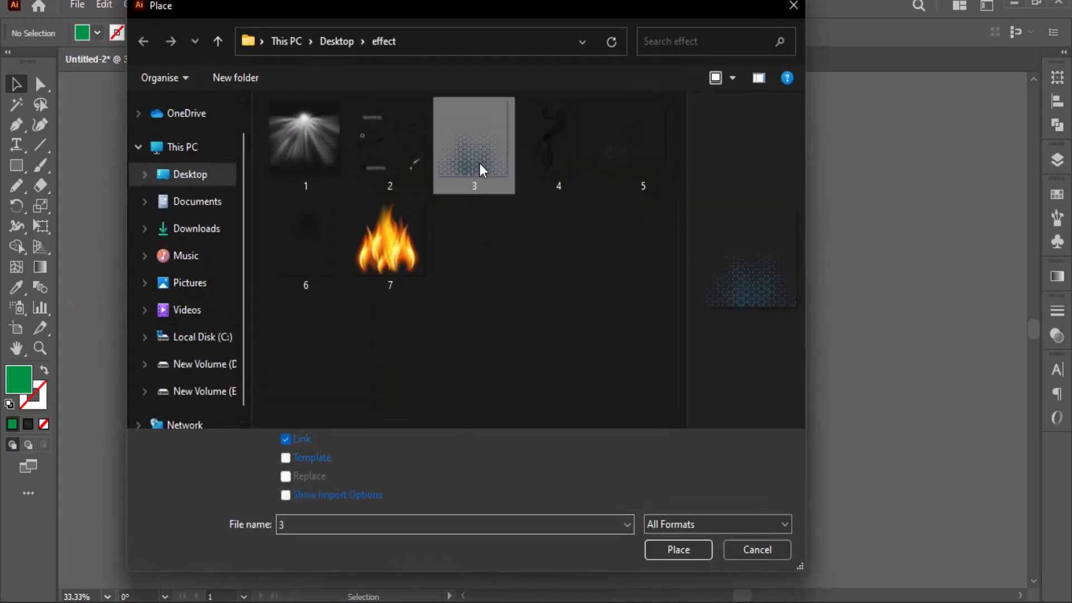
left_click(677, 548)
left_click_drag(933, 187, 730, 394)
left_click_drag(793, 363, 873, 311)
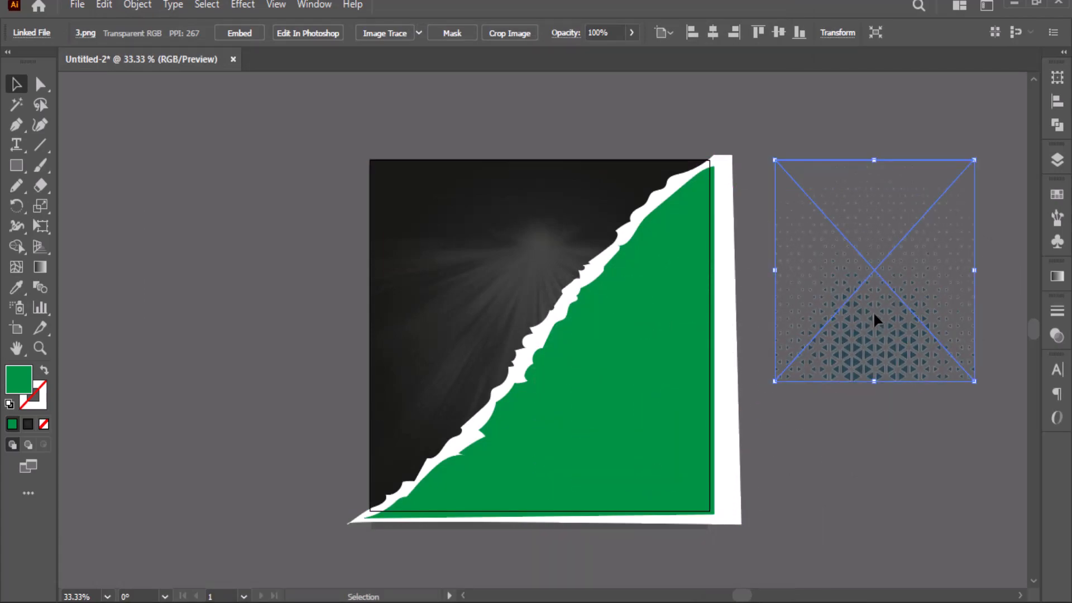
Trace the placed pattern image with the High Fidelity Photo preset and expand the tracing into paths.
left_click(419, 35)
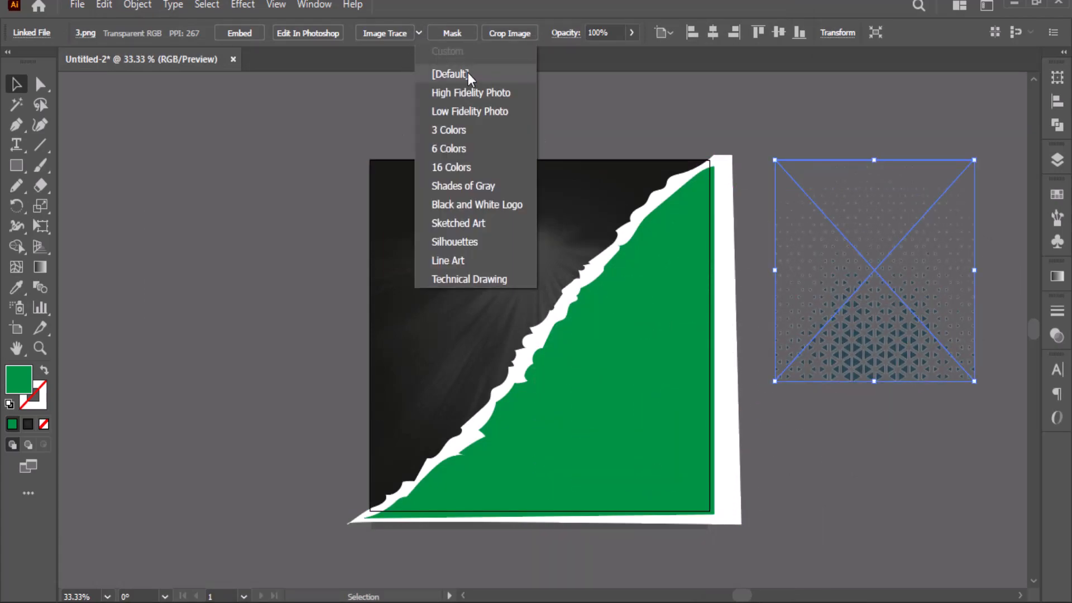
left_click(467, 92)
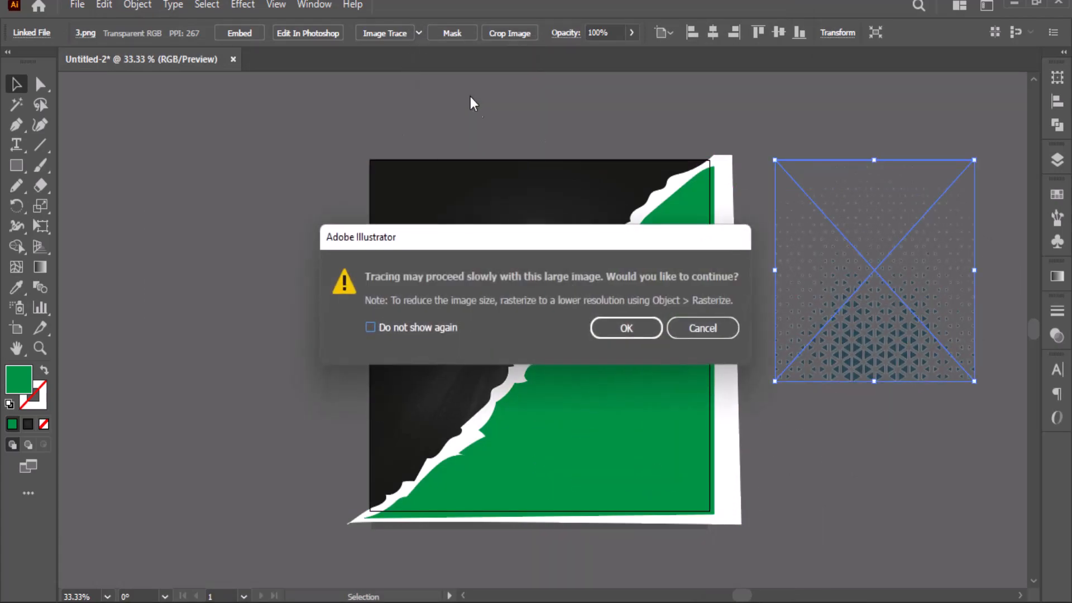
left_click(616, 328)
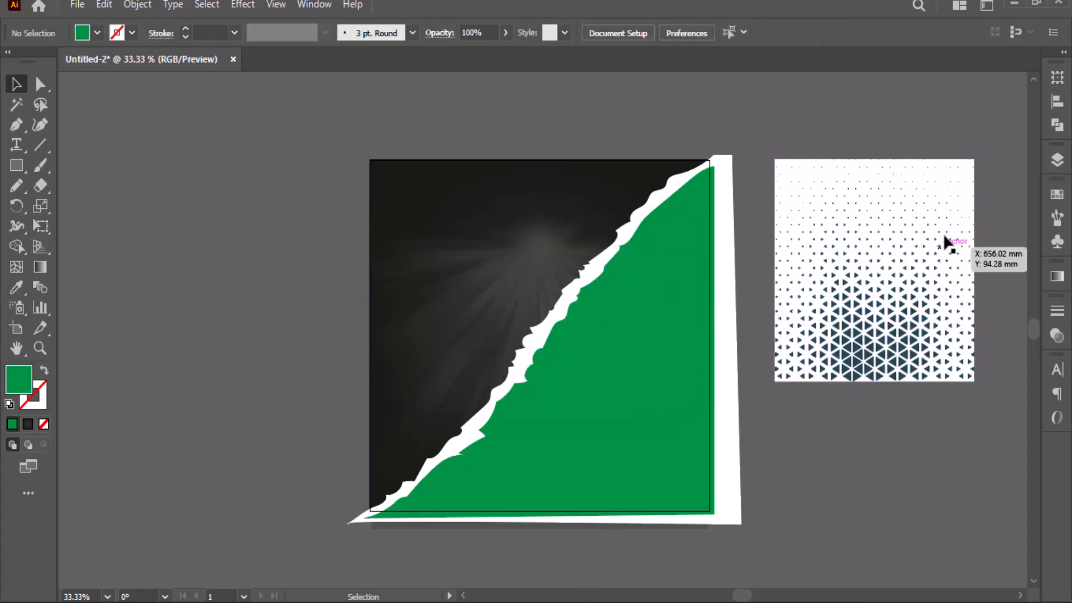
Ungroup the traced pattern and delete its white background, keeping only the triangles.
left_click(943, 236)
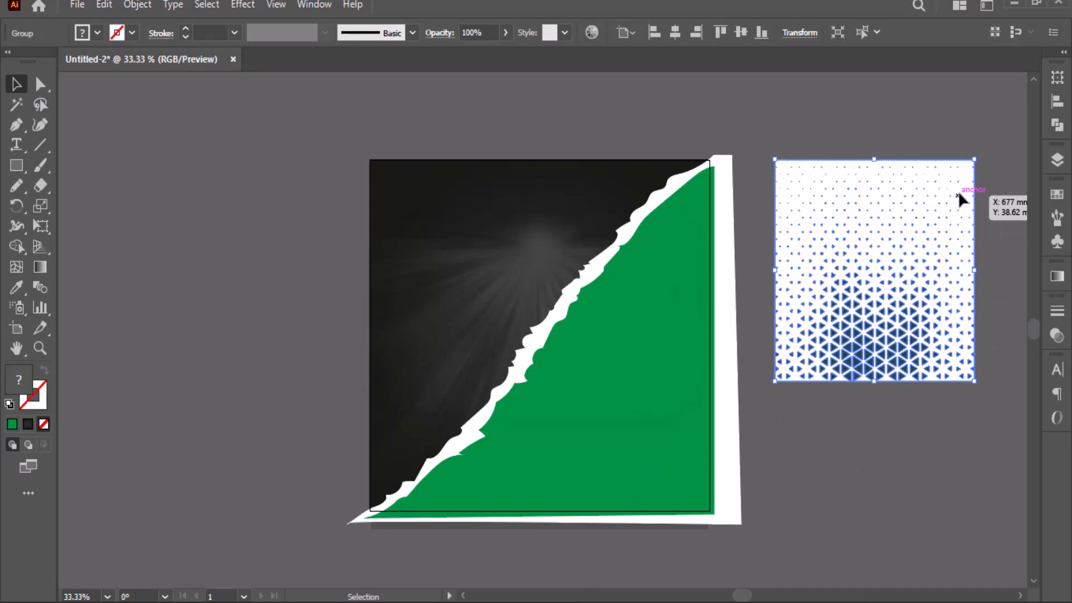
right_click(903, 209)
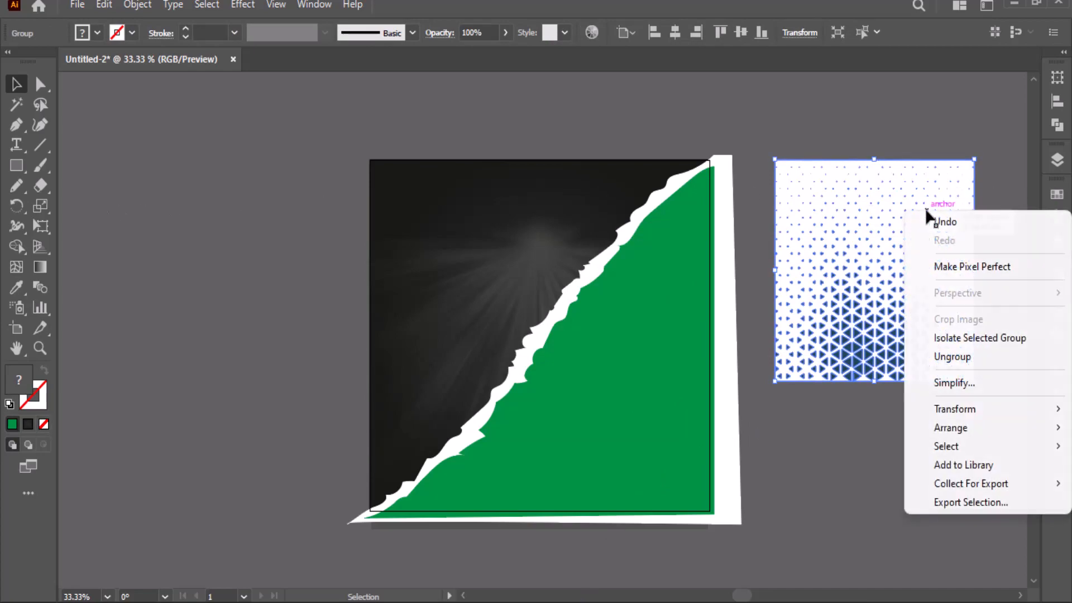
left_click(971, 382)
left_click(895, 445)
left_click_drag(947, 189, 481, 108)
key("Delete")
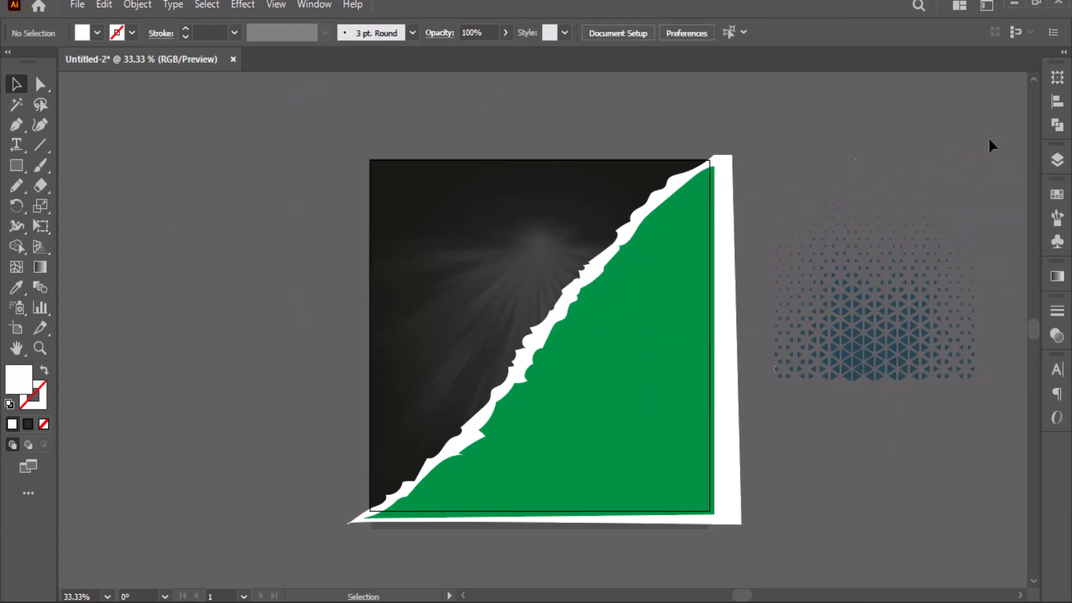
Fill all the pattern triangles beside the artboard with white.
left_click_drag(991, 144, 768, 400)
left_click(96, 32)
left_click(34, 62)
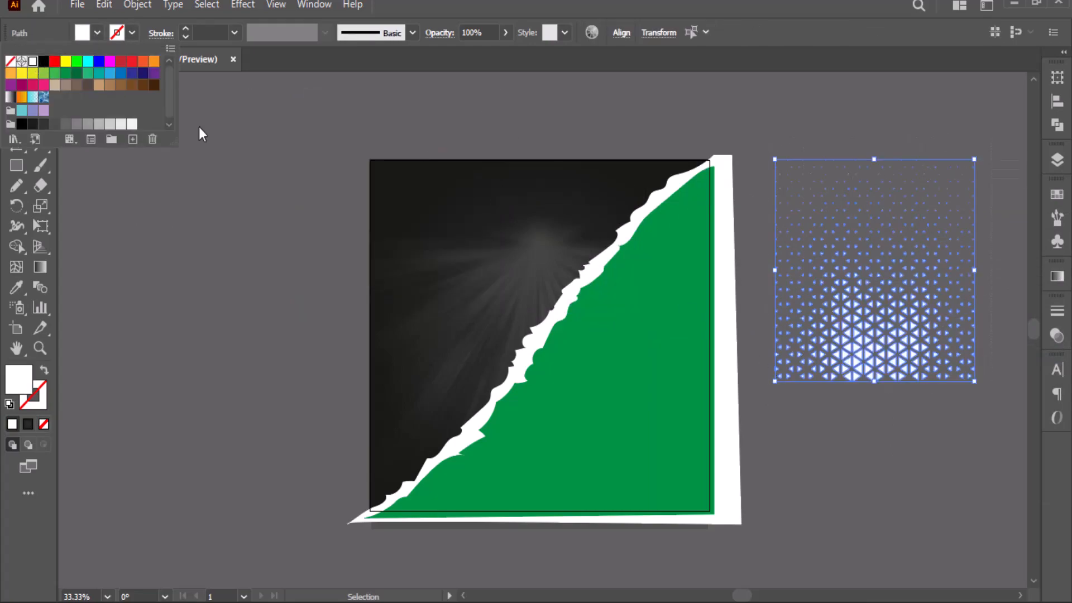
left_click(842, 452)
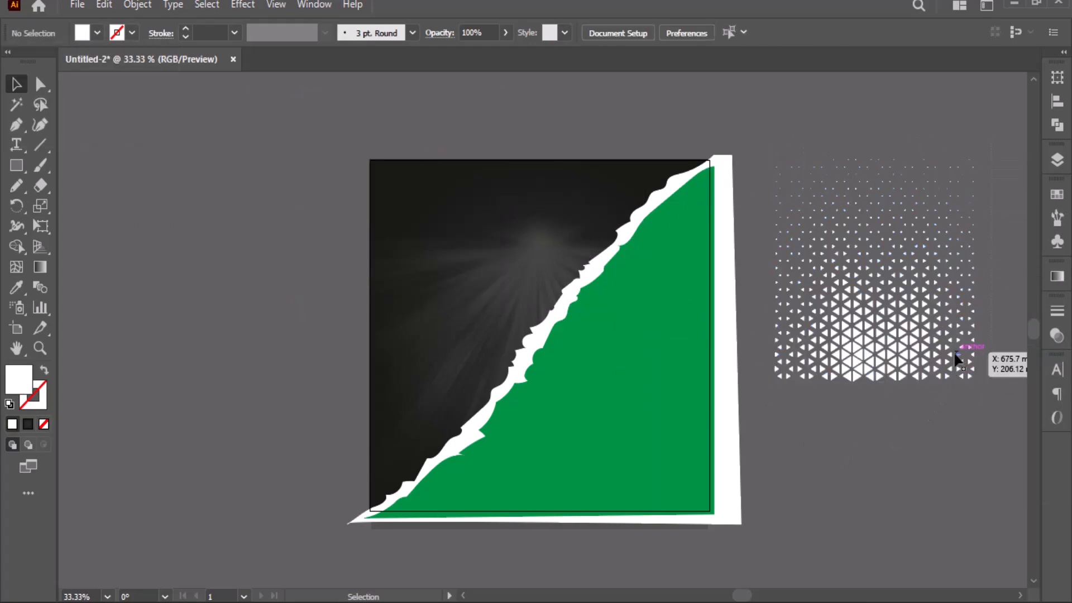
Rotate the triangle pattern a quarter turn counterclockwise so its dense side faces away from the artboard.
left_click(777, 378)
left_click_drag(983, 393, 941, 202)
left_click_drag(732, 244, 732, 244)
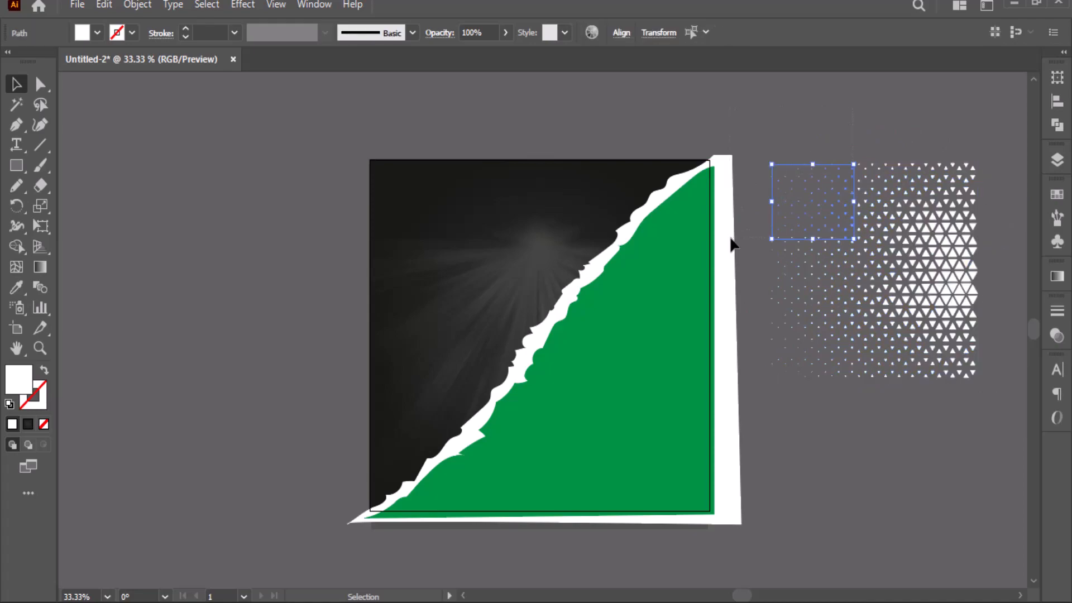
Move the upper-right section of the triangle pattern onto the green shape's lower-right area.
left_click_drag(1003, 136, 924, 238)
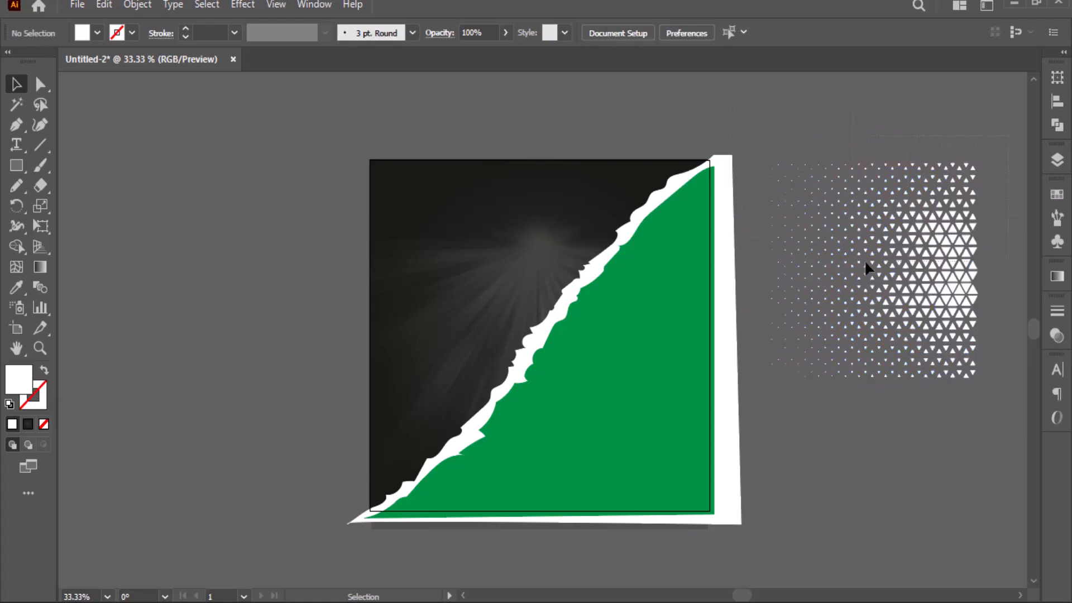
left_click_drag(869, 269, 869, 269)
left_click_drag(893, 241, 759, 499)
scroll(666, 431, "down", 2)
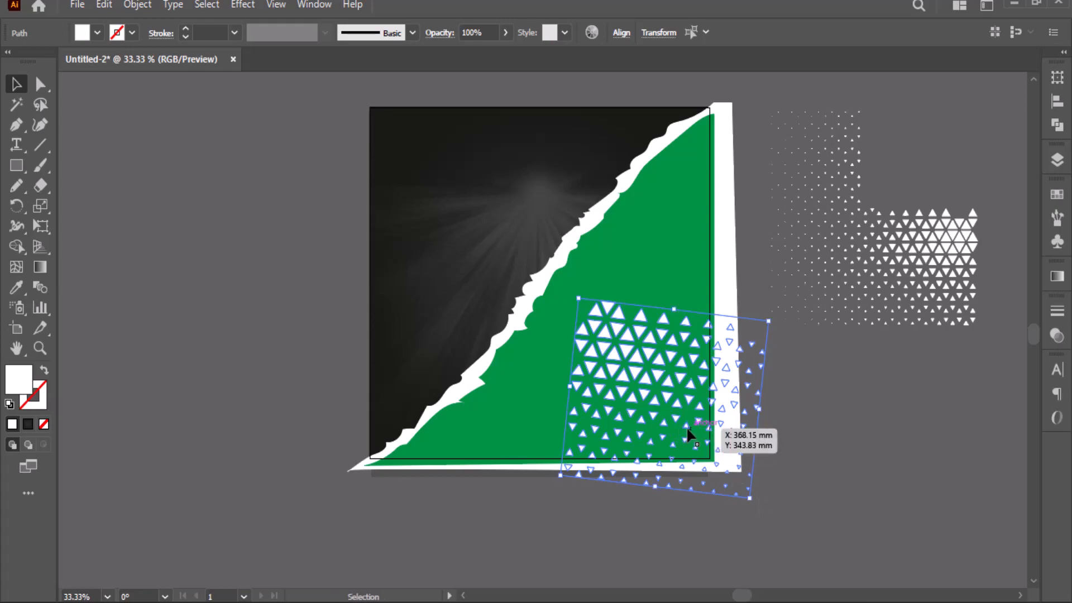
Rotate and resize the moved triangle section so its densest part sits over the artboard's lower-right corner.
key("ctrl+z")
left_click_drag(726, 441, 723, 545)
left_click(627, 376)
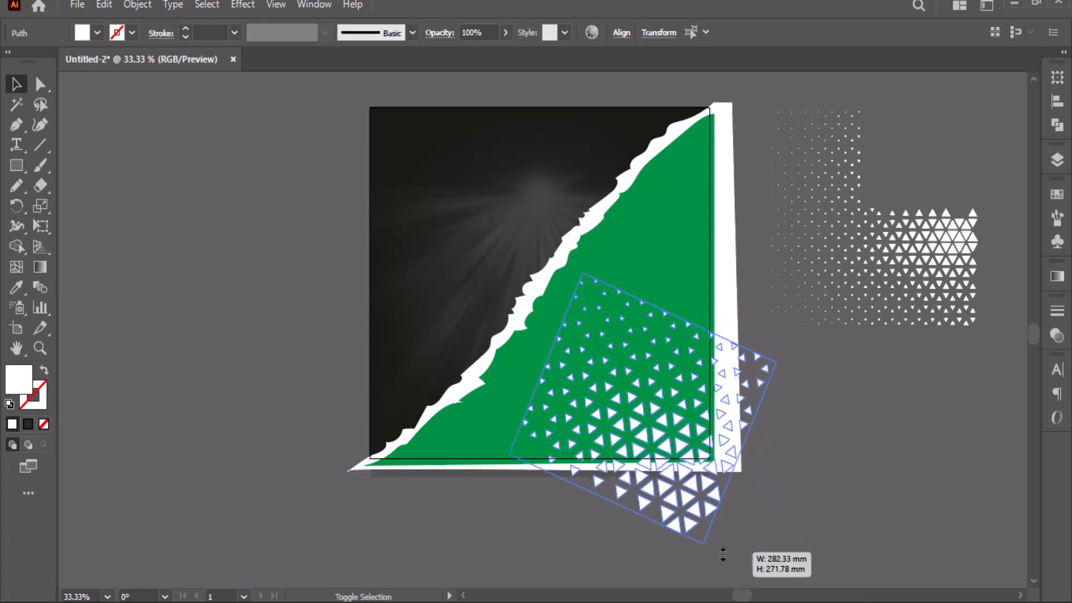
left_click_drag(673, 452, 693, 467)
left_click(804, 498)
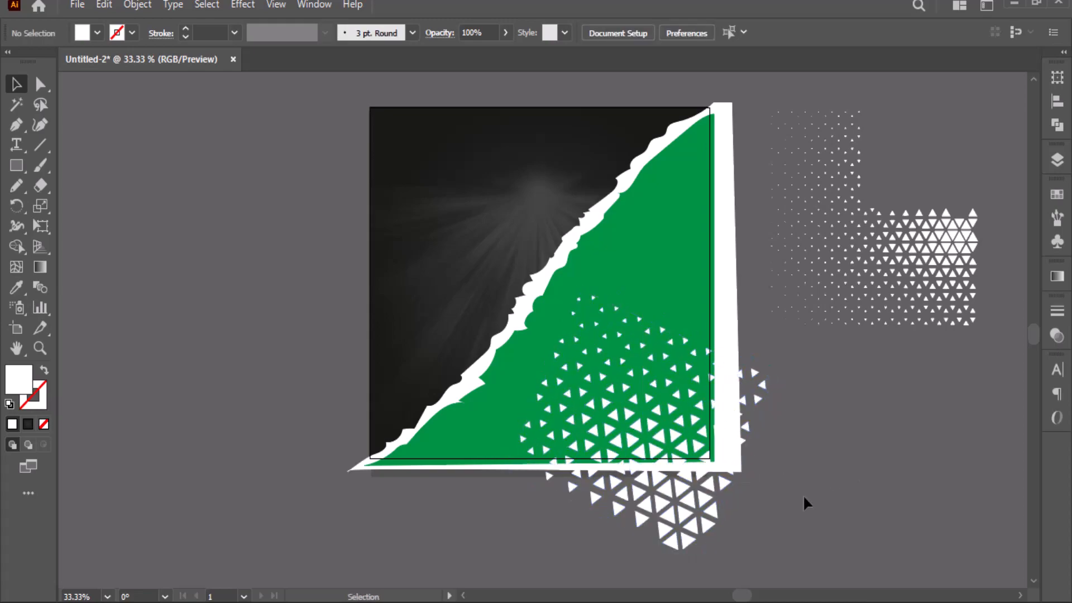
Delete the triangles that spill past the artboard's lower and right edges and select the remaining ones on the green shape.
left_click(536, 523)
left_click(764, 489)
left_click(544, 526)
key("Delete")
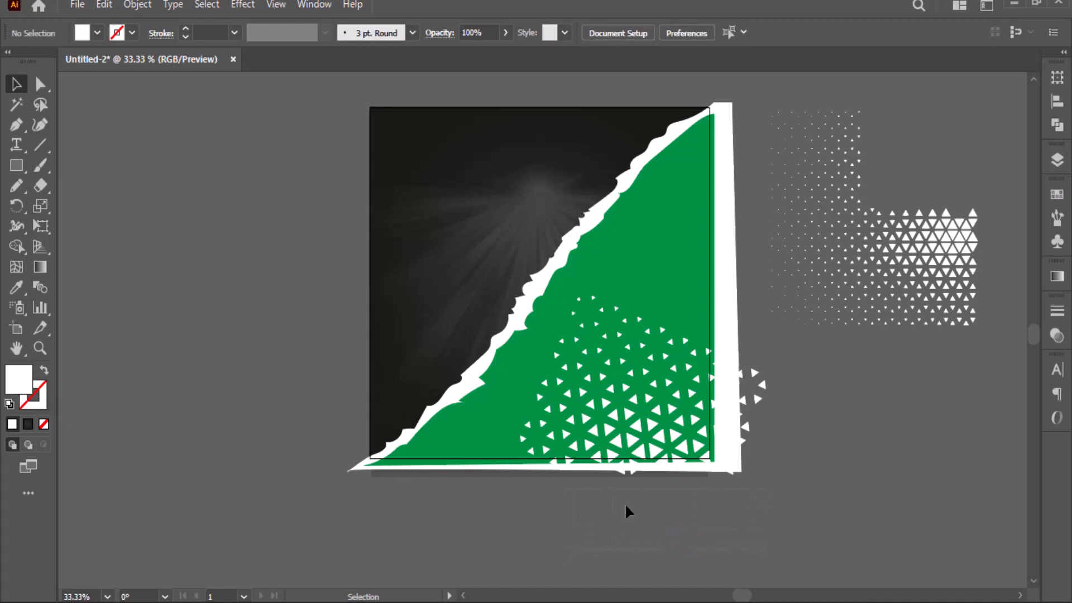
left_click(660, 472)
key("Delete")
left_click_drag(743, 329, 511, 495)
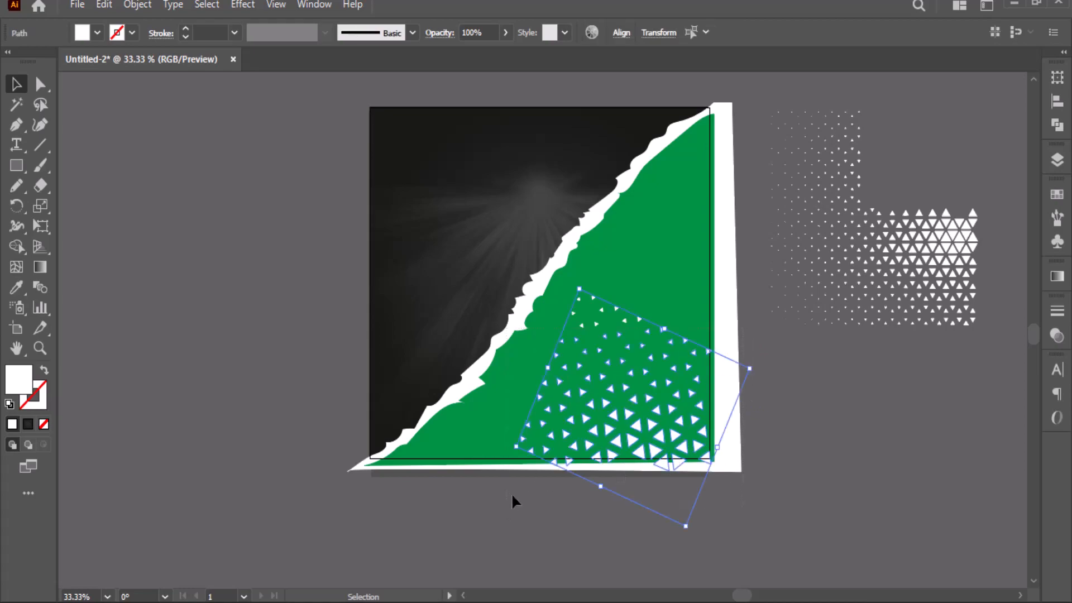
Group the selected triangles on the green panel.
scroll(608, 432, "up", 2)
right_click(581, 428)
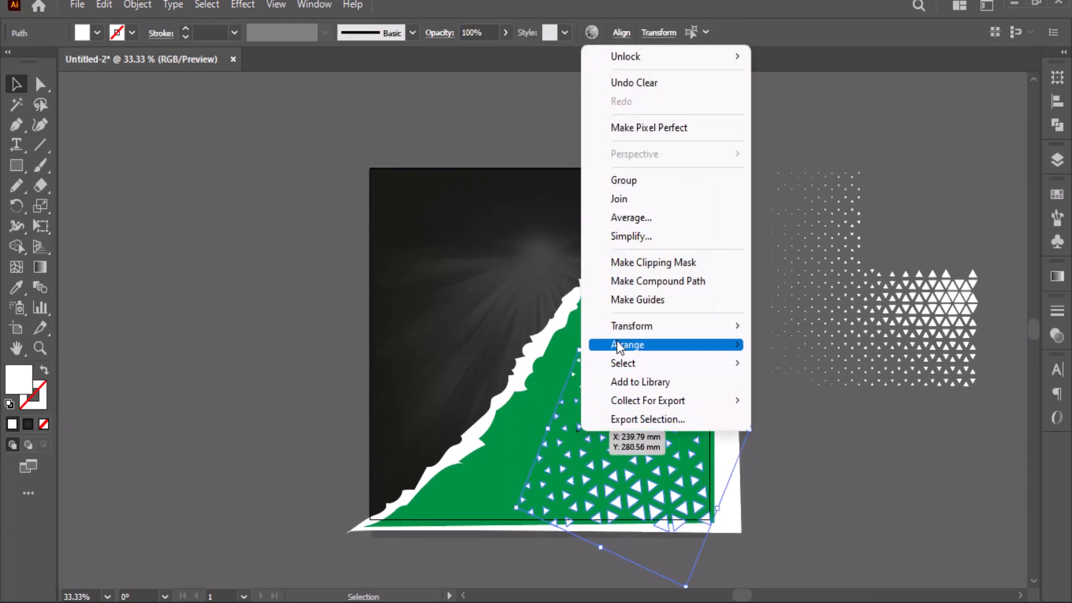
left_click(710, 180)
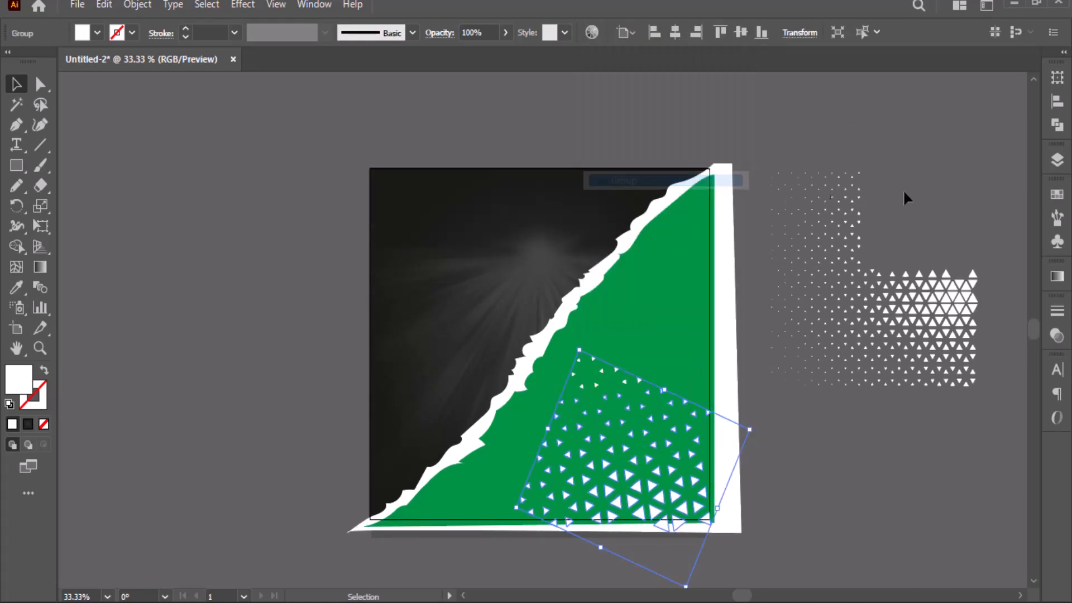
Move the upper section of the remaining triangle pattern onto the dark background's upper-left corner, rotating and enlarging it there.
left_click(947, 185)
left_click(765, 244)
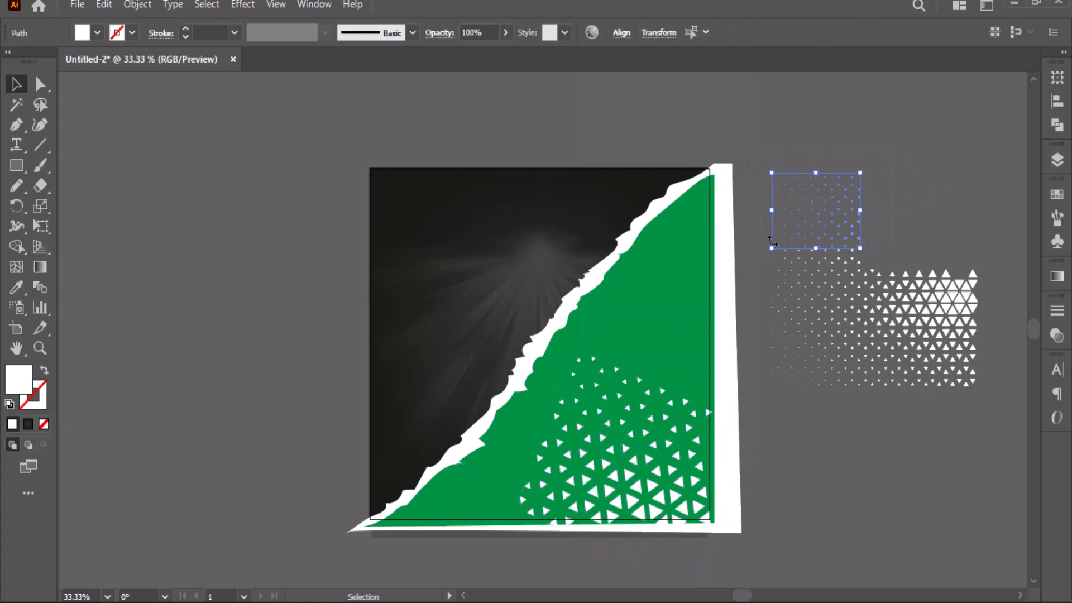
left_click(913, 157)
left_click_drag(761, 256, 412, 275)
left_click_drag(489, 306, 455, 334)
left_click(336, 338)
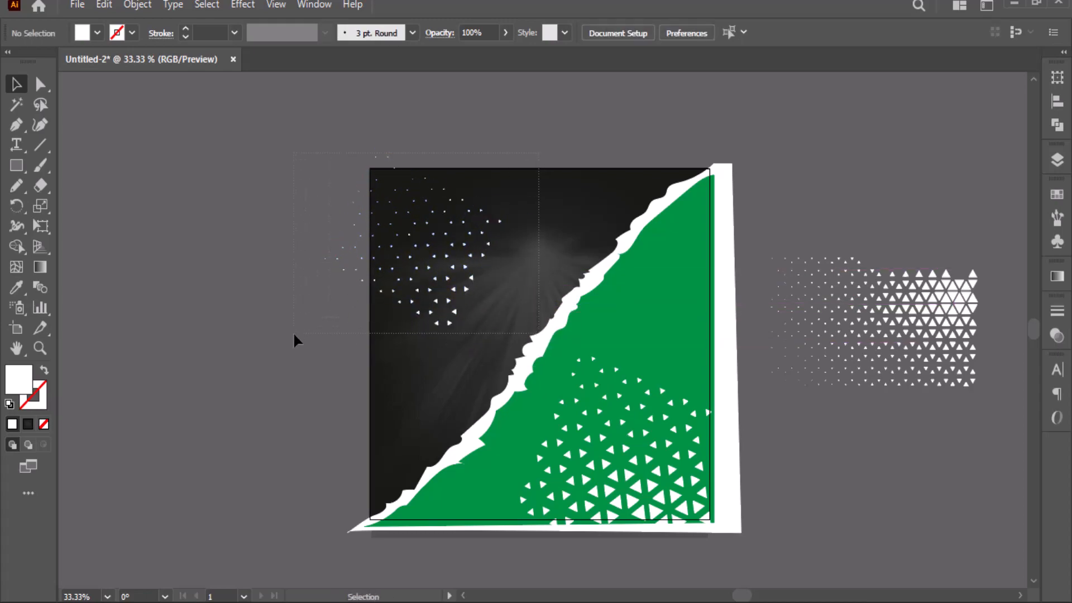
left_click_drag(412, 263, 419, 247)
left_click(289, 264)
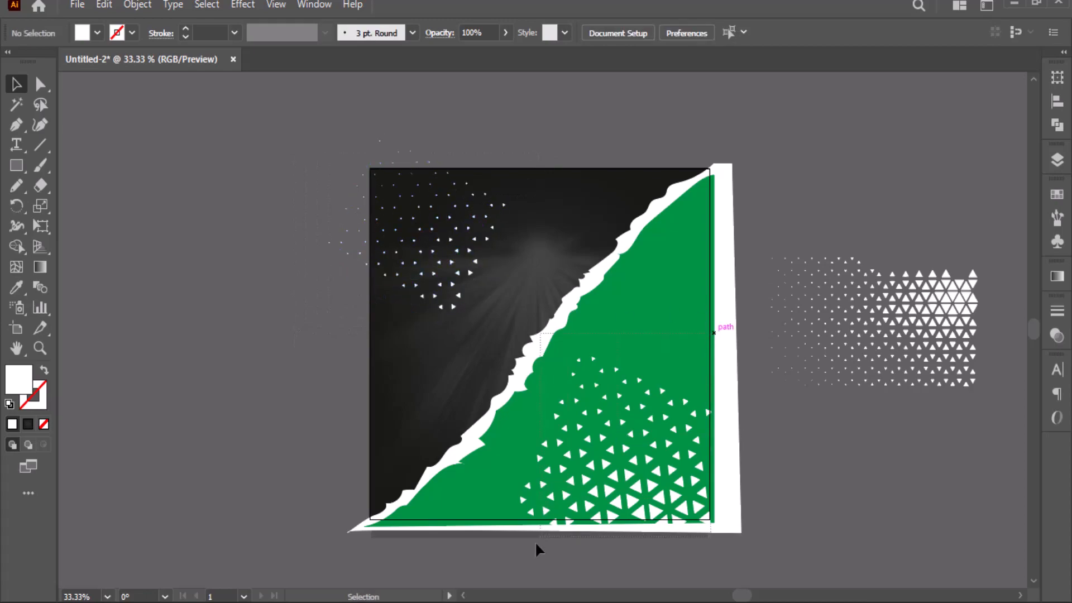
Shift the triangle pattern on the green panel slightly to the right.
left_click_drag(534, 542, 528, 542)
key("shift+Right")
key("shift+Right")
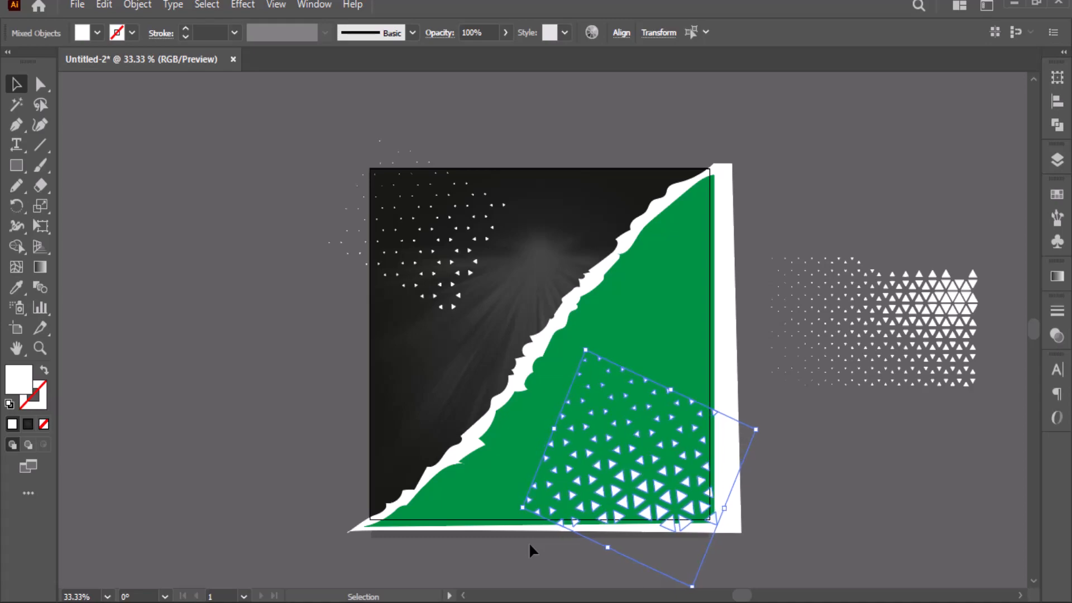
left_click(296, 431)
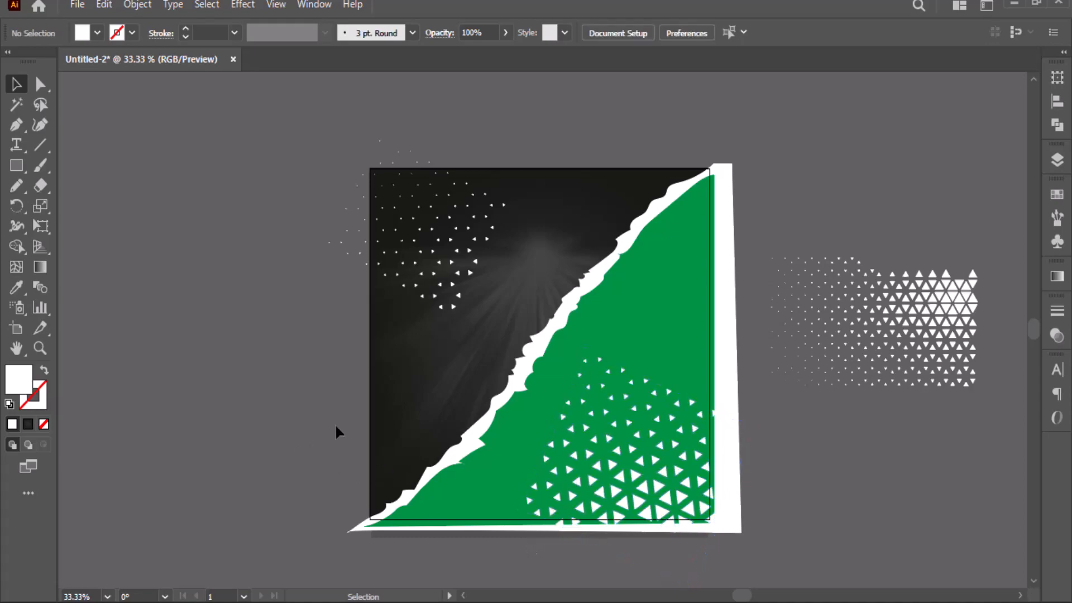
Delete the leftover triangle pattern beside the artboard.
left_click_drag(626, 462, 525, 532)
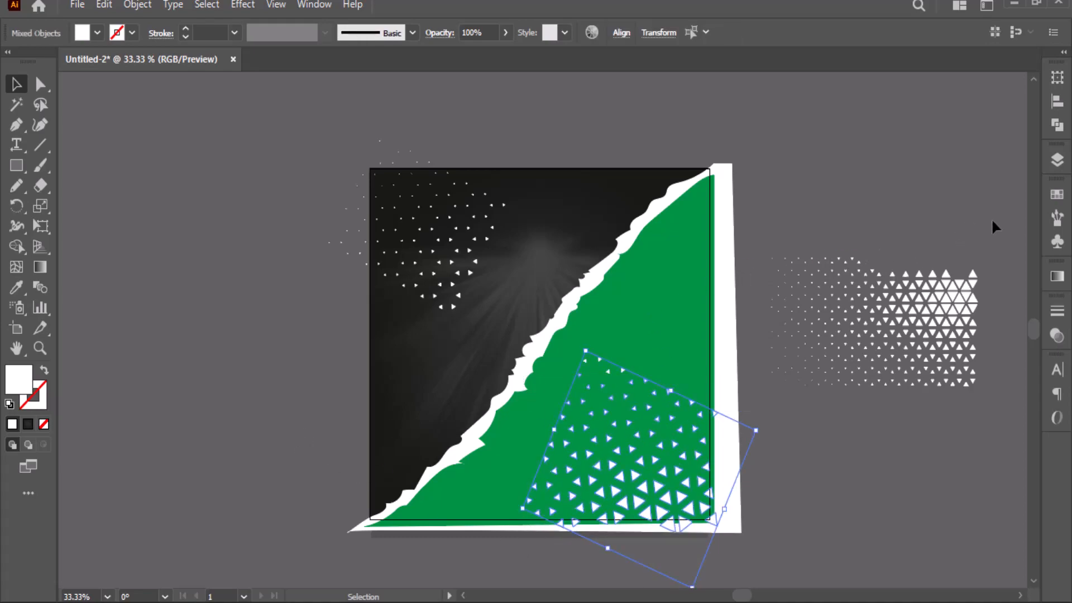
left_click(779, 406)
key("Delete")
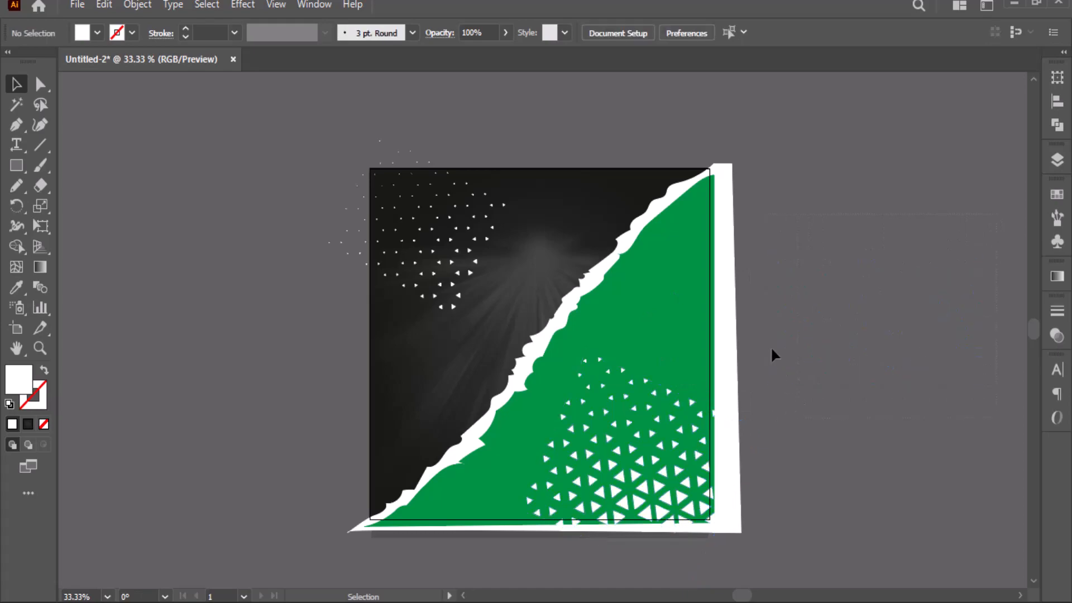
Lower the opacity of the triangle pattern on the green panel to 21%.
left_click(681, 418)
left_click(441, 35)
left_click(434, 60)
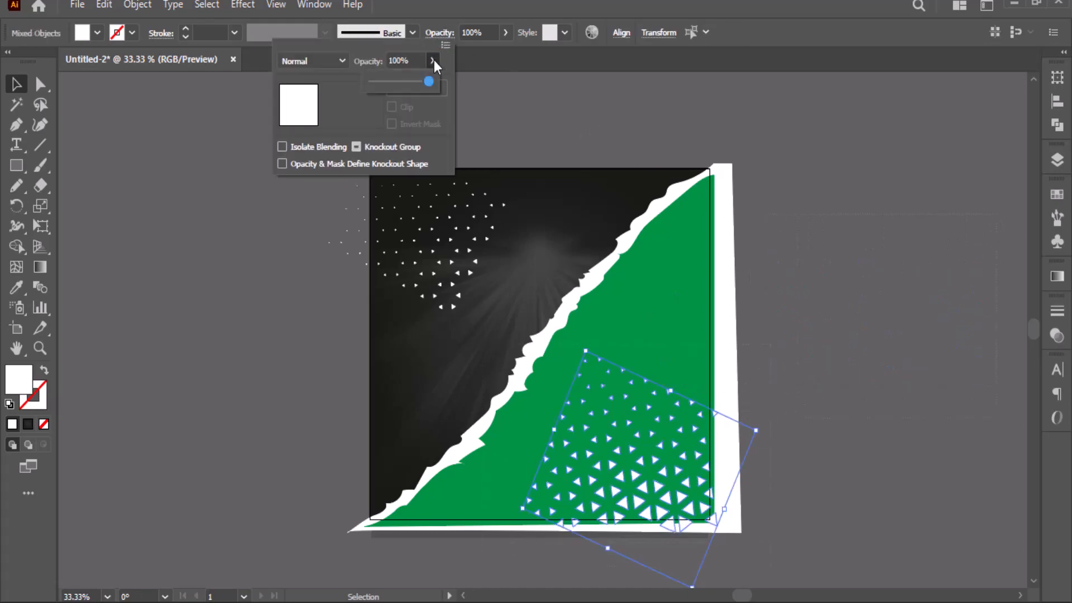
left_click_drag(430, 82, 385, 82)
left_click(240, 419)
left_click(323, 458)
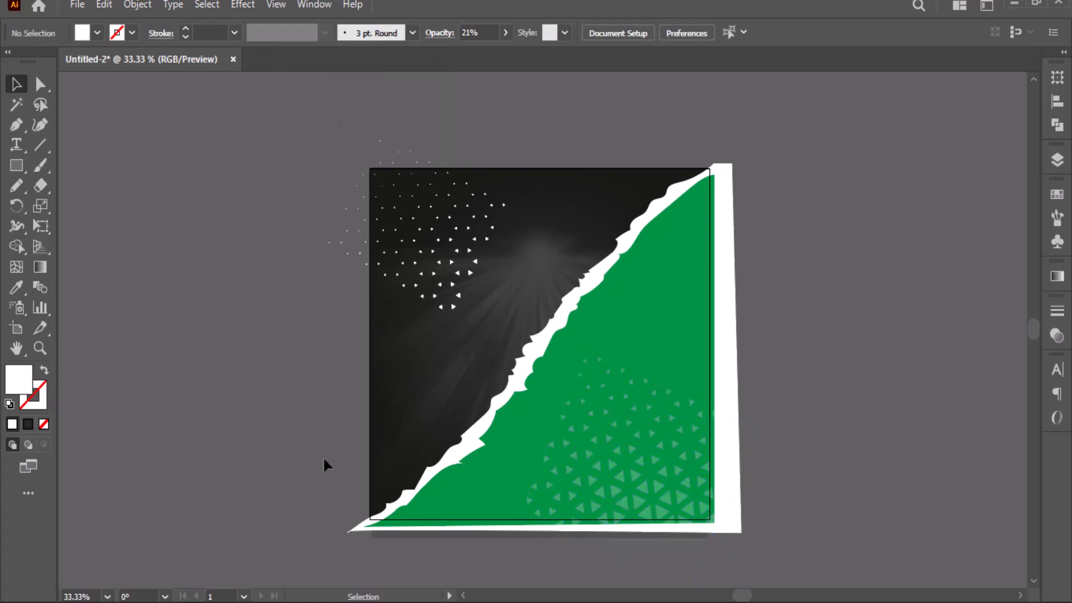
Reduce the upper-left triangle pattern's opacity to 19%, then enlarge it slightly and move it up over the artboard corner.
left_click(316, 263)
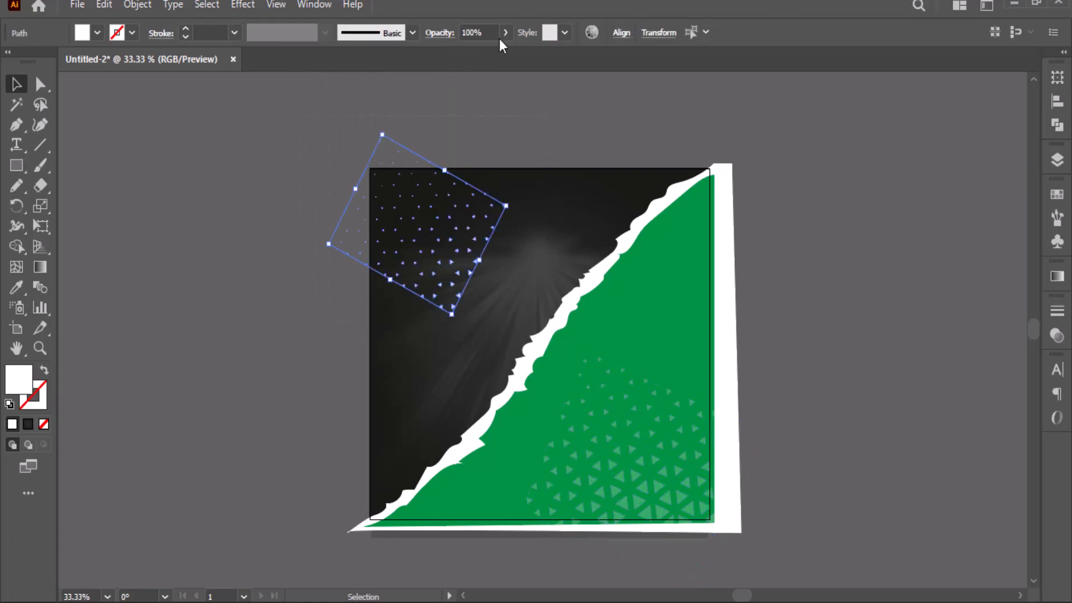
left_click_drag(497, 46, 467, 52)
left_click(244, 220)
left_click(240, 237)
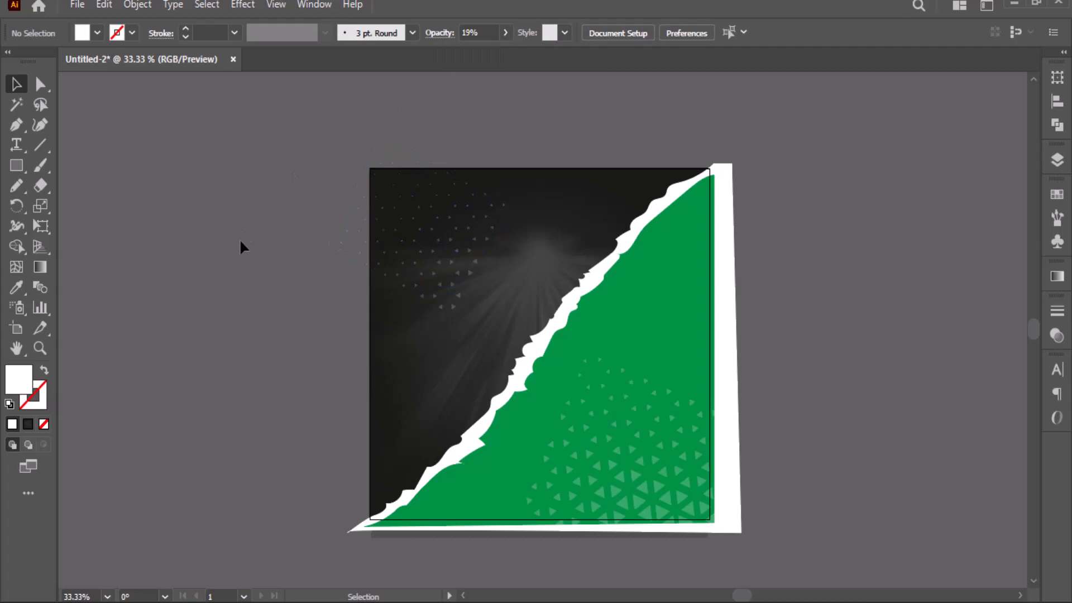
left_click_drag(419, 261, 418, 241)
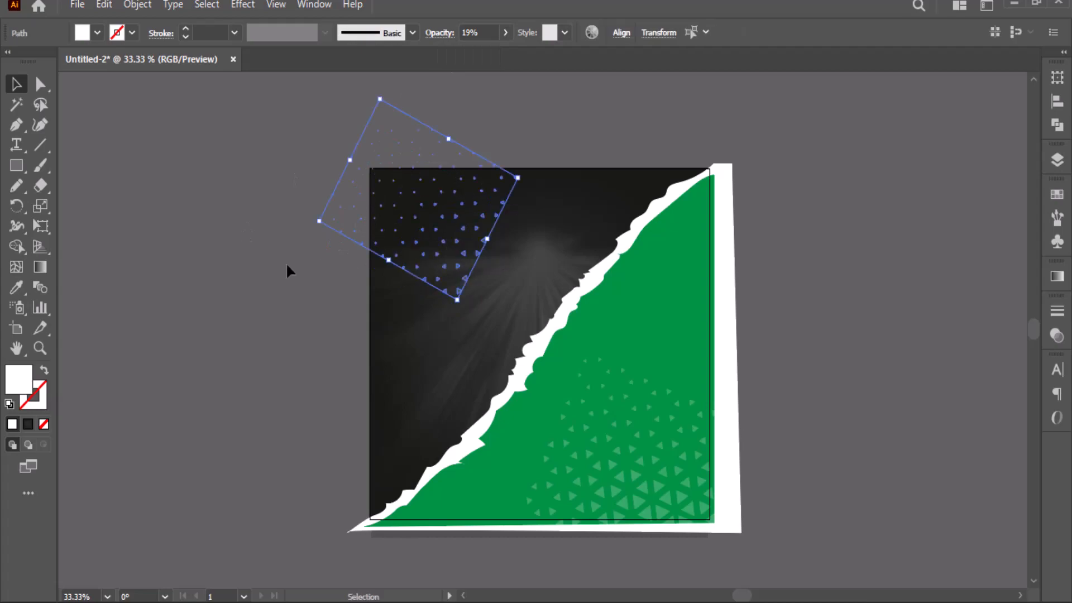
left_click(287, 267)
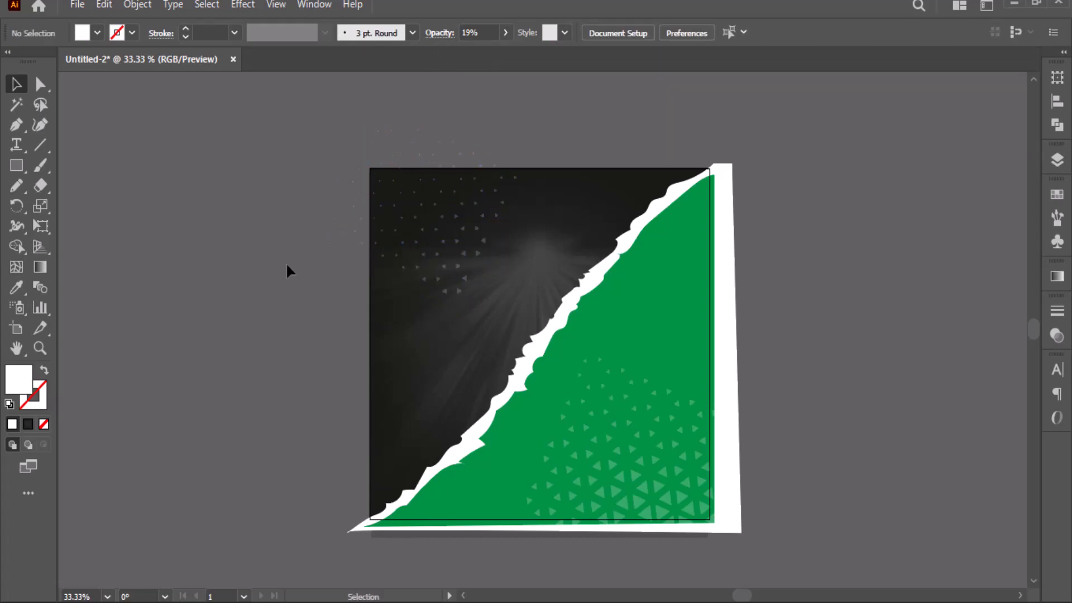
Place the burger image pngwing.com as a linked file and enlarge it over the middle of the artboard.
left_click(78, 5)
left_click(140, 308)
left_click(575, 159)
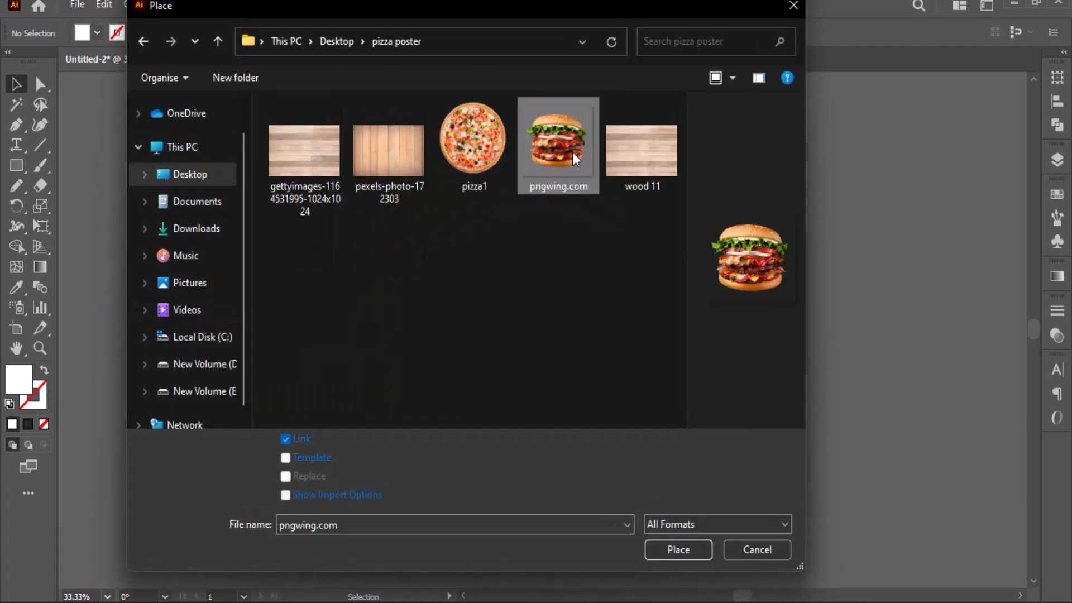
double_click(575, 160)
left_click_drag(603, 207, 402, 406)
left_click_drag(601, 406, 677, 486)
mouse_move(568, 395)
left_mouse_down()
mouse_move(577, 406)
mouse_move(566, 386)
left_mouse_up()
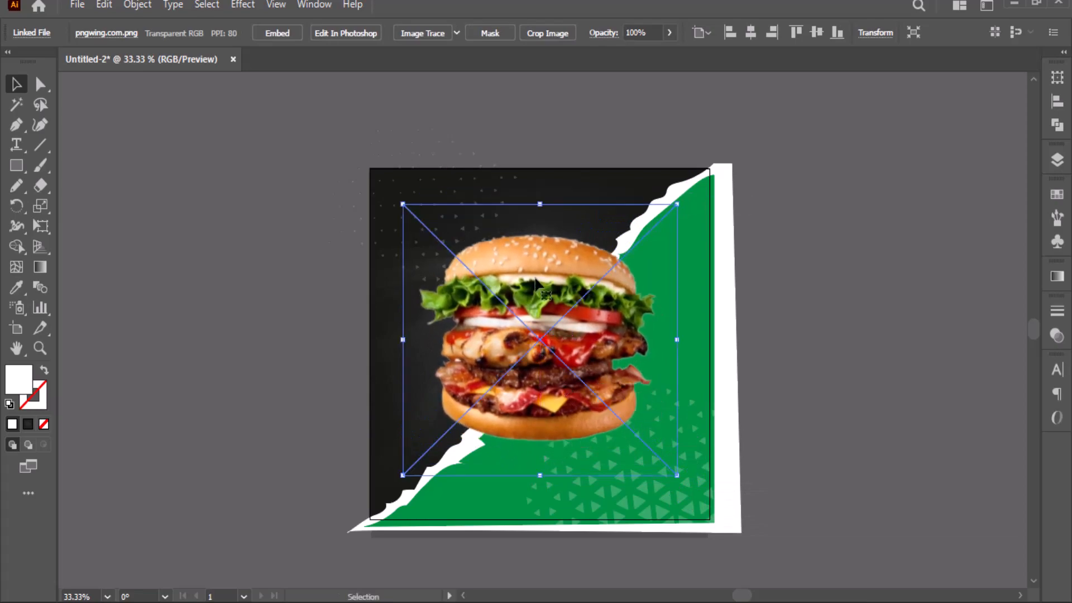
Add a black Multiply drop shadow to the burger with 75% opacity, 2.469 mm X and Y offsets and 1.764 mm blur.
left_click(242, 4)
mouse_move(306, 208)
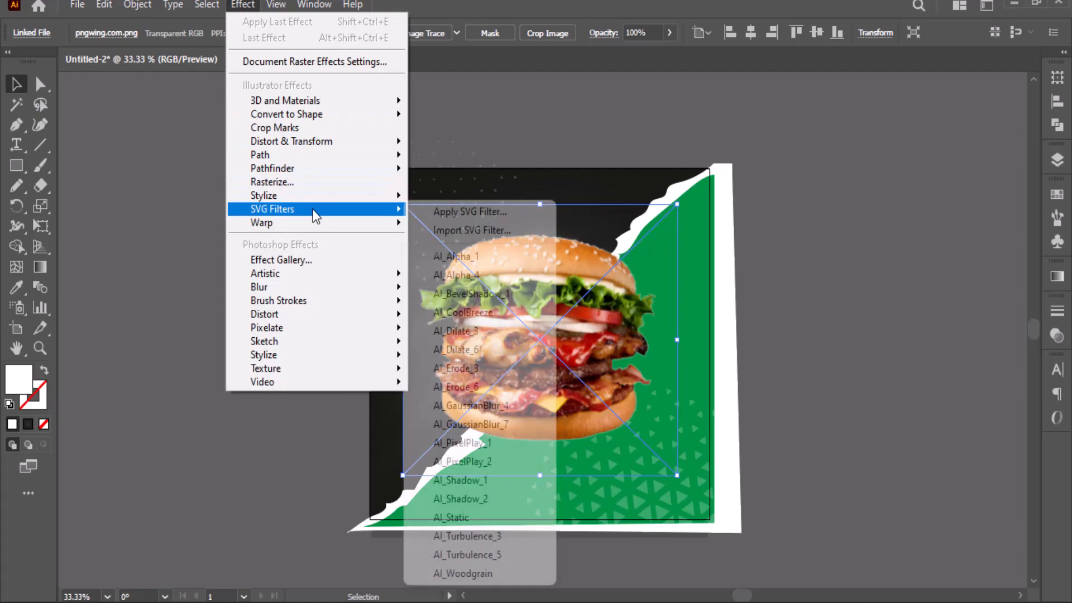
mouse_move(335, 195)
left_click(444, 199)
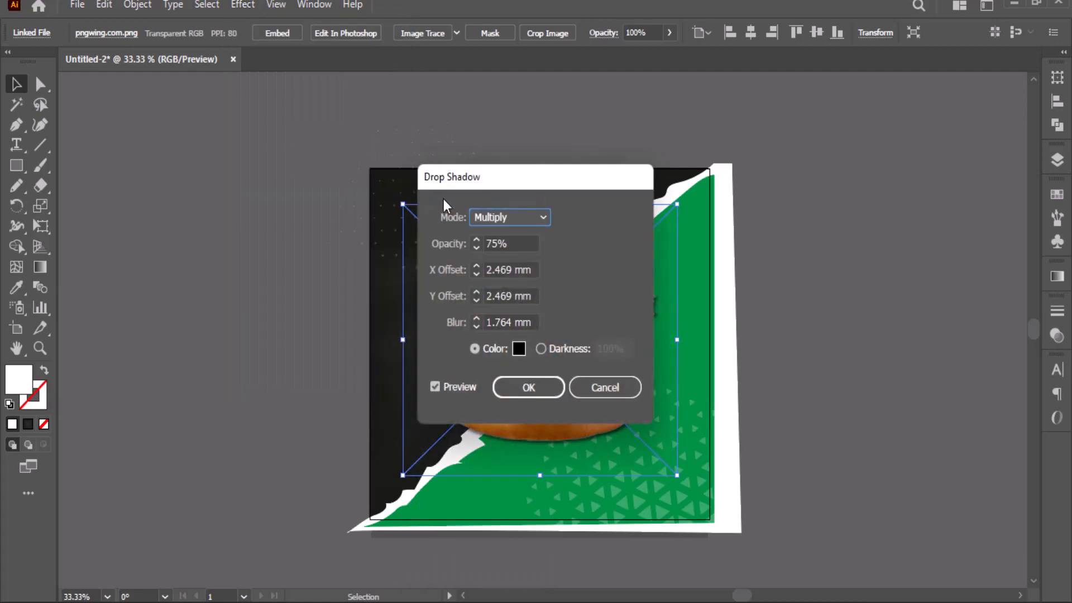
left_click_drag(526, 183, 283, 162)
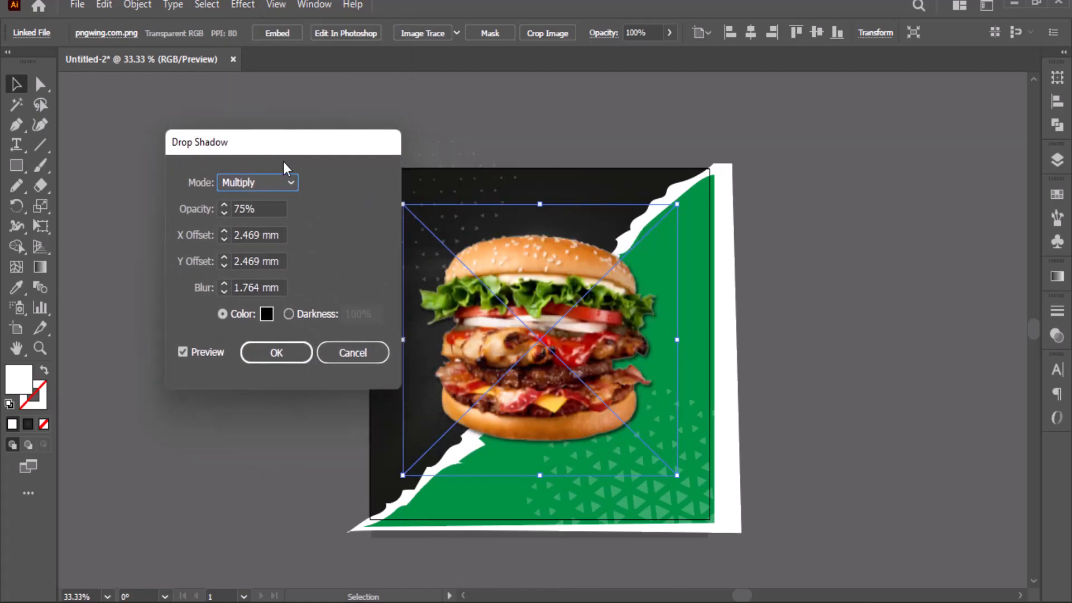
left_click(288, 348)
left_click(261, 440)
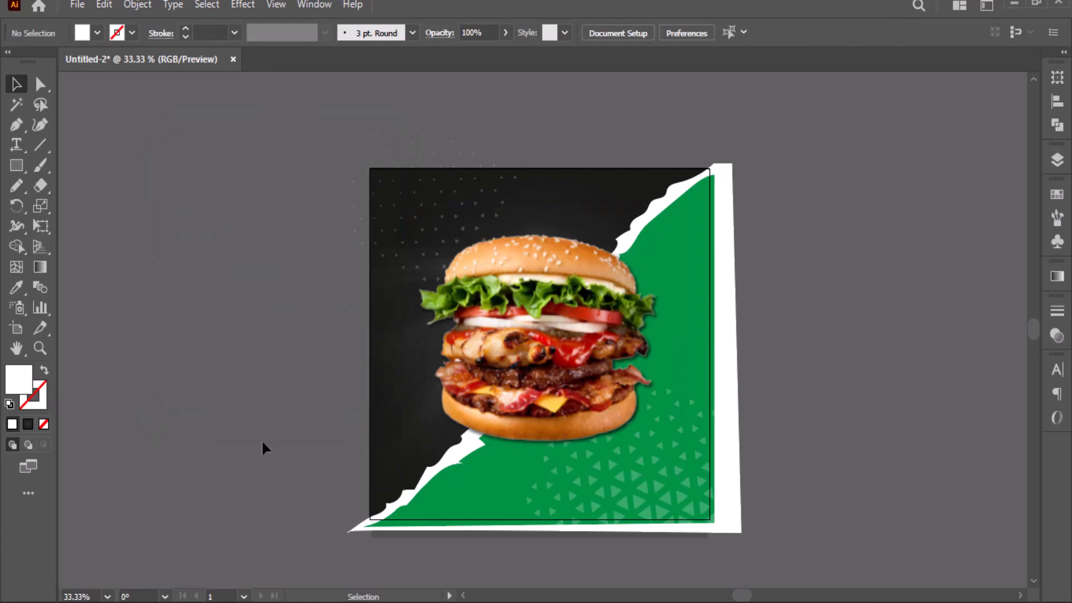
Fill the green panel with a gradient from dark green to the lighter green R=34 G=181 B=115.
left_click(675, 278)
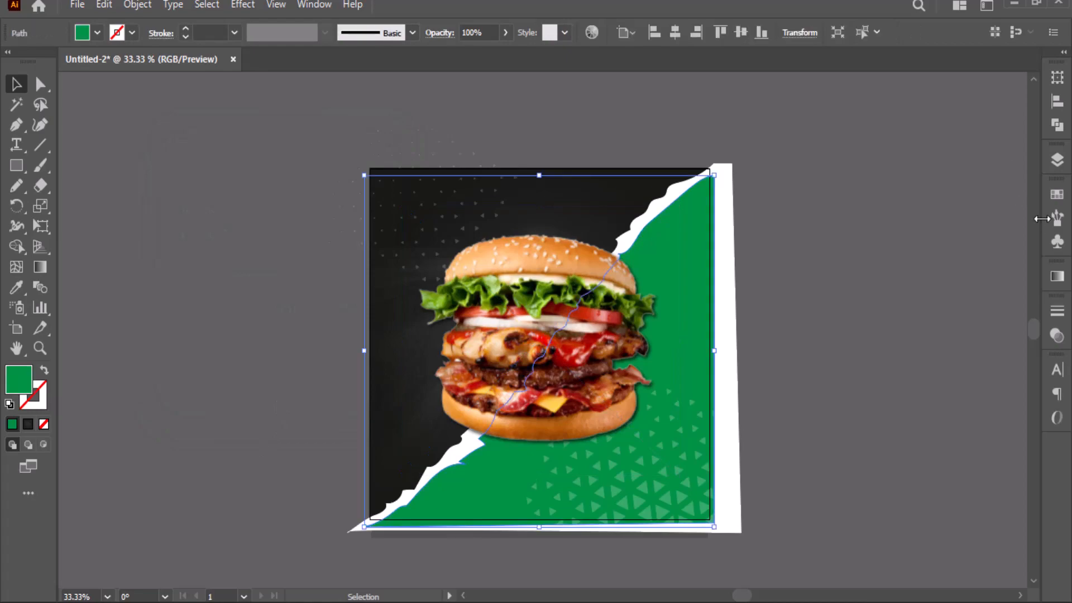
left_click(1056, 276)
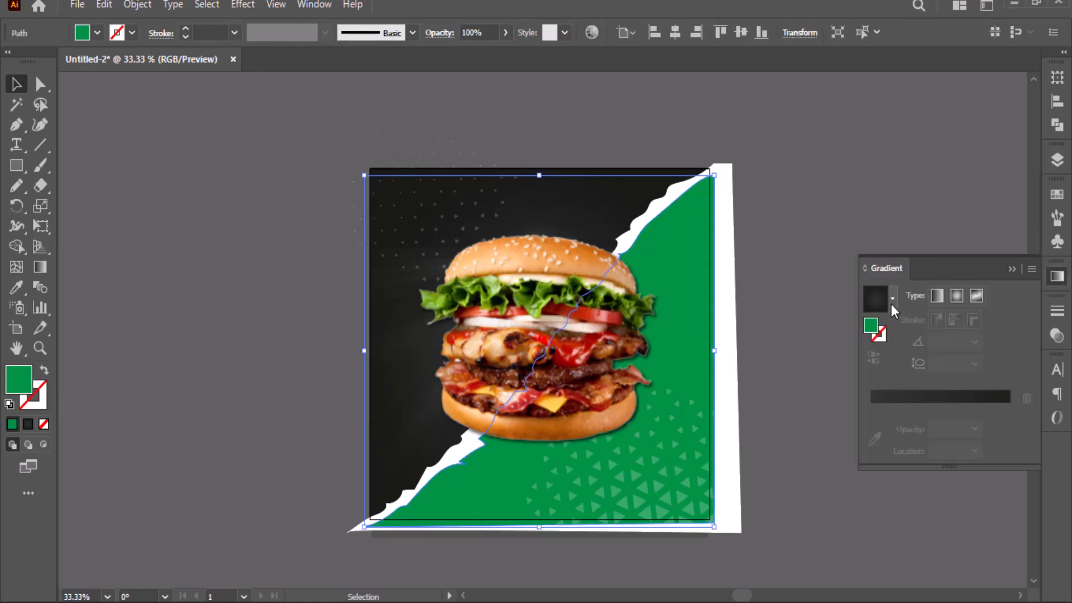
left_click_drag(714, 350, 752, 347)
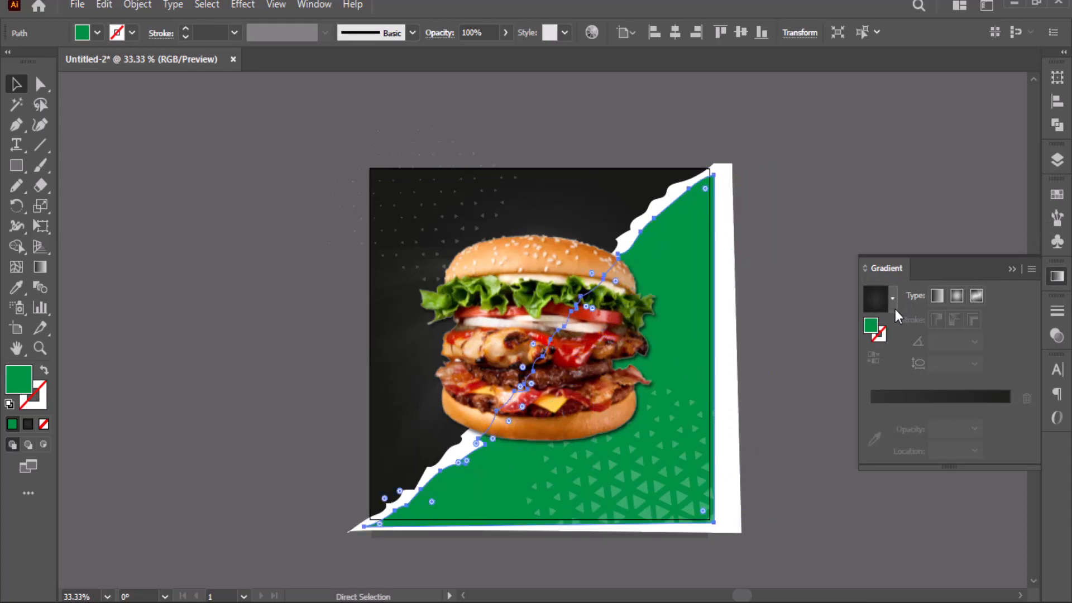
left_click(883, 301)
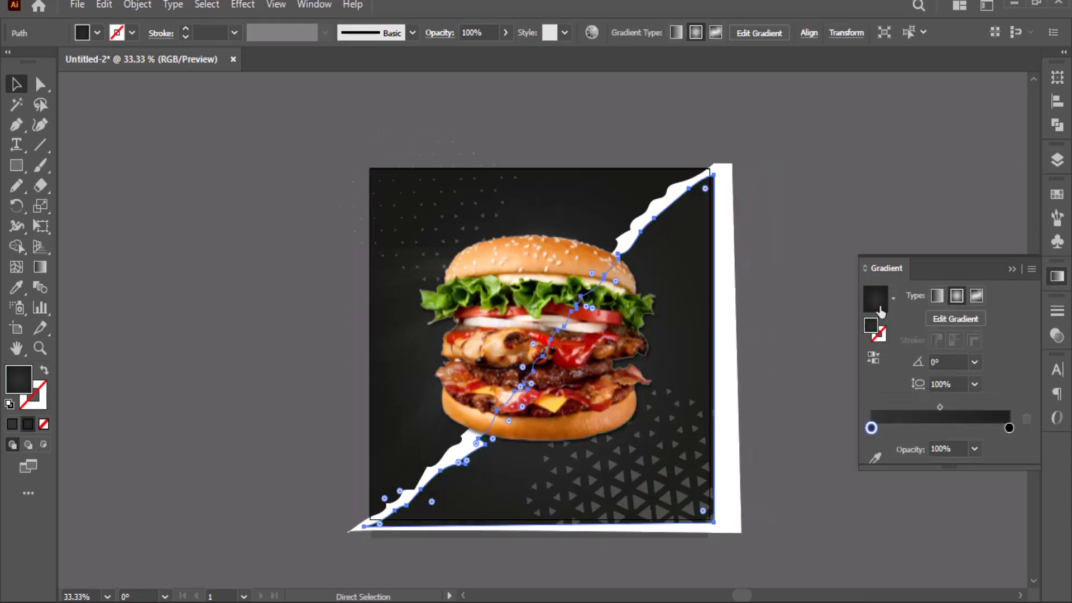
double_click(871, 428)
left_click(852, 253)
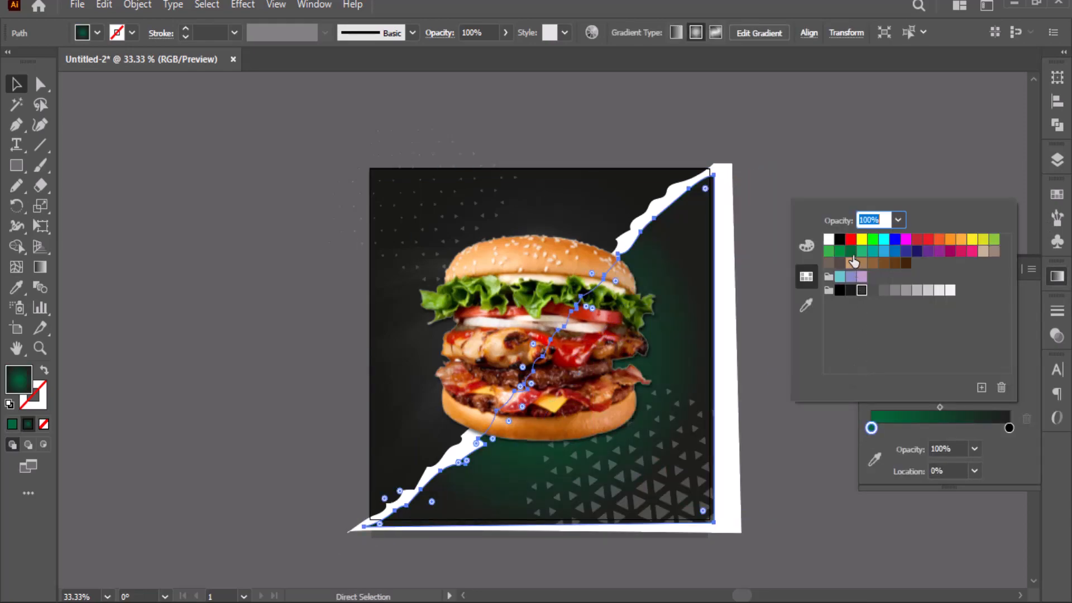
double_click(1009, 428)
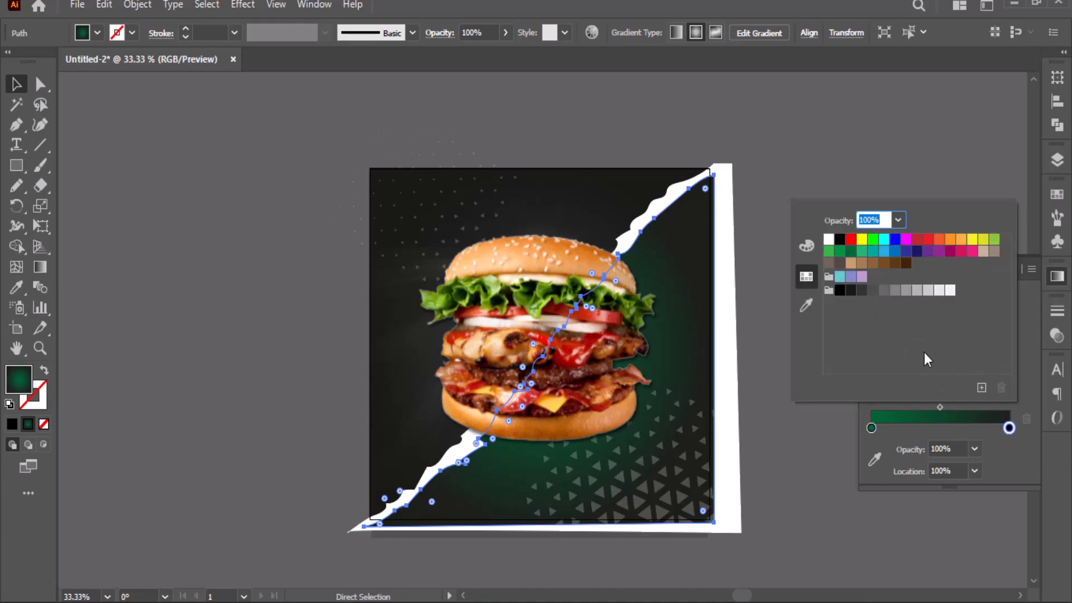
left_click(864, 253)
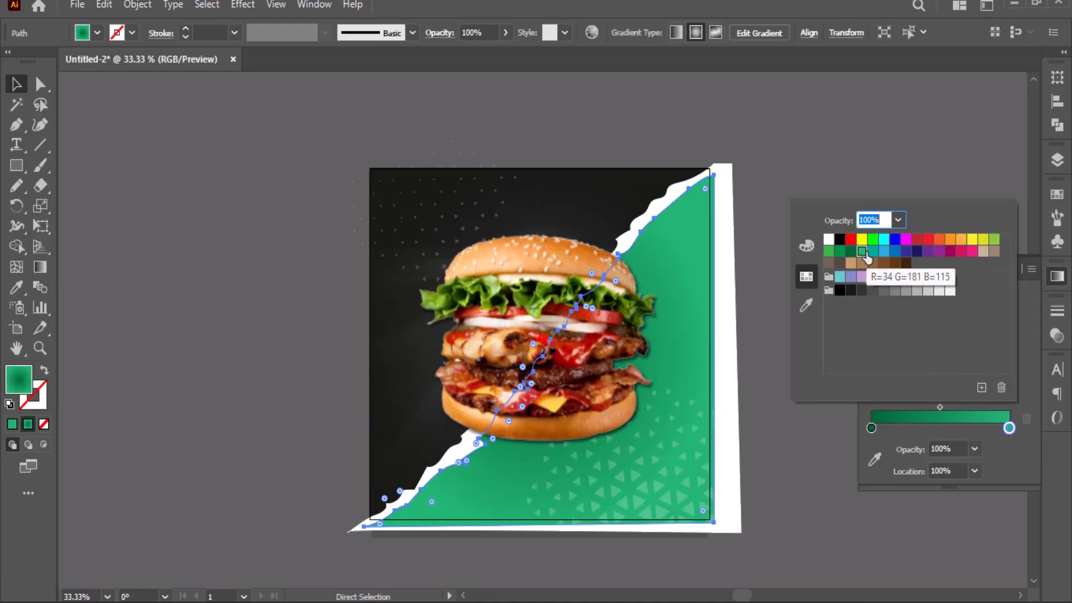
Make the green panel's gradient linear and redirect it diagonally, running from dark at the lower left to light at the upper right.
left_click(1022, 311)
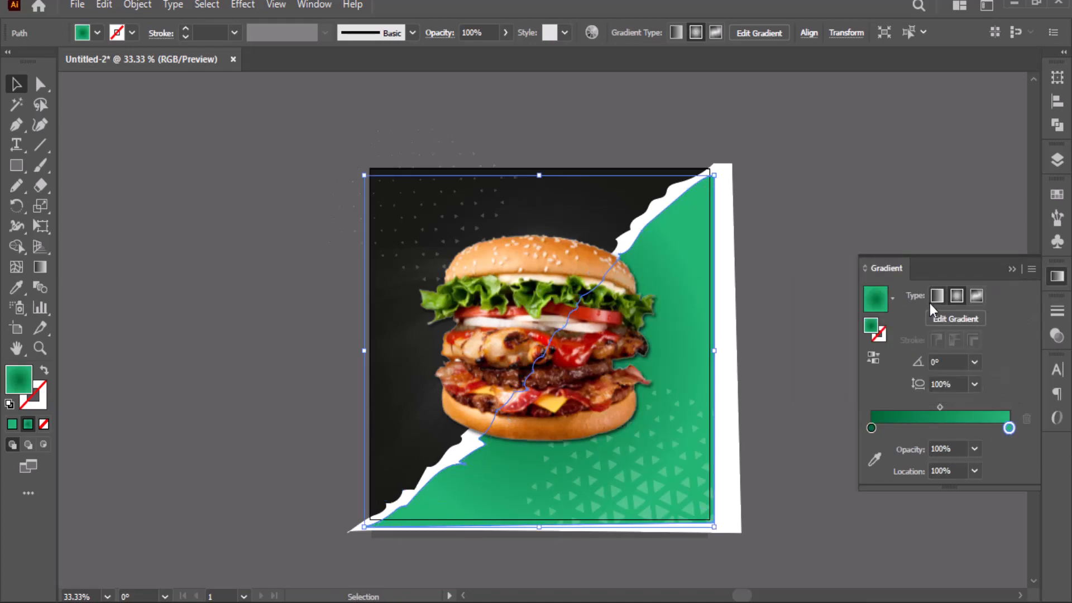
left_click(937, 298)
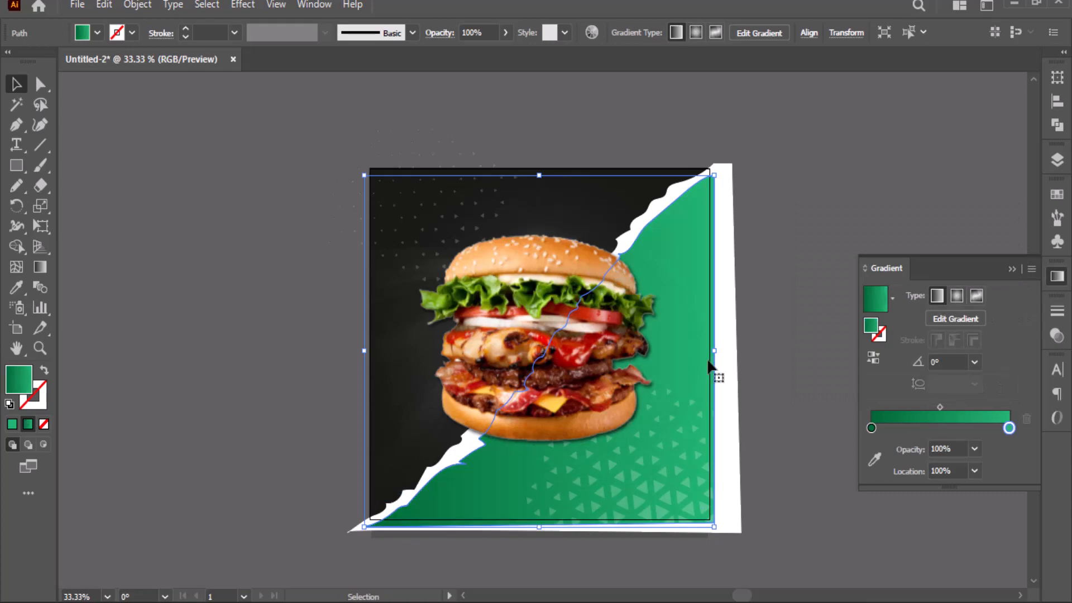
left_click(39, 267)
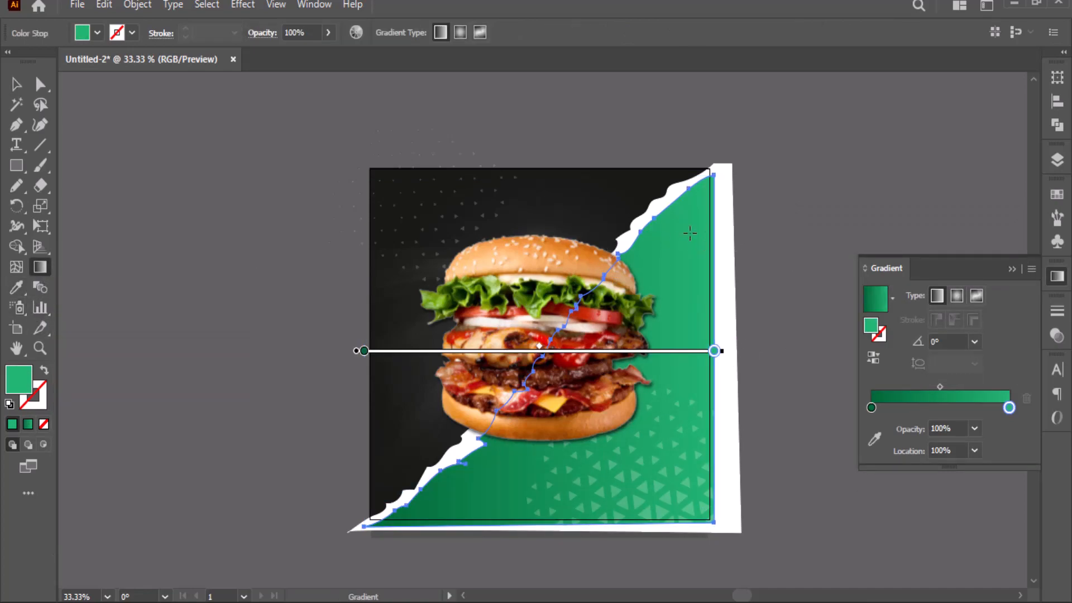
left_click_drag(457, 551, 682, 243)
left_click(1019, 269)
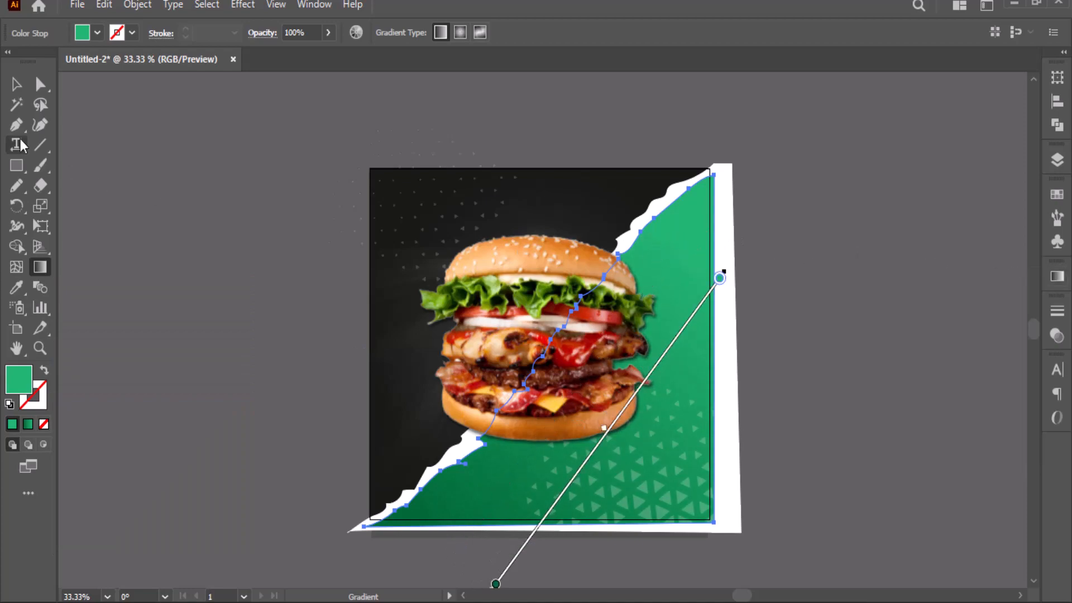
left_click(16, 84)
left_click(333, 223)
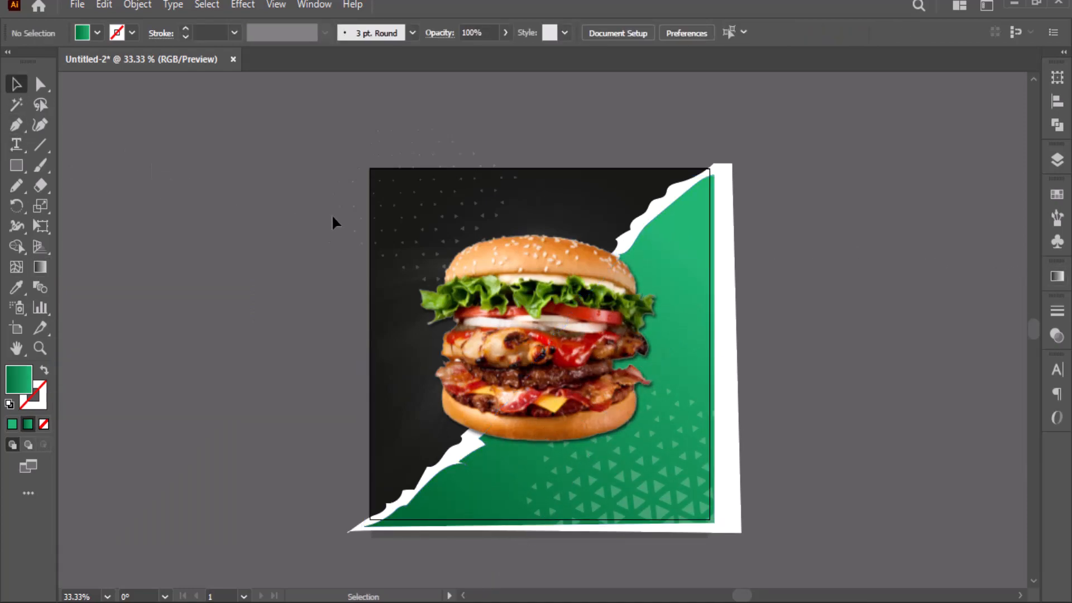
Unlock the white torn-edge path beneath the green panel.
left_click(1058, 163)
scroll(968, 236, "down", 5)
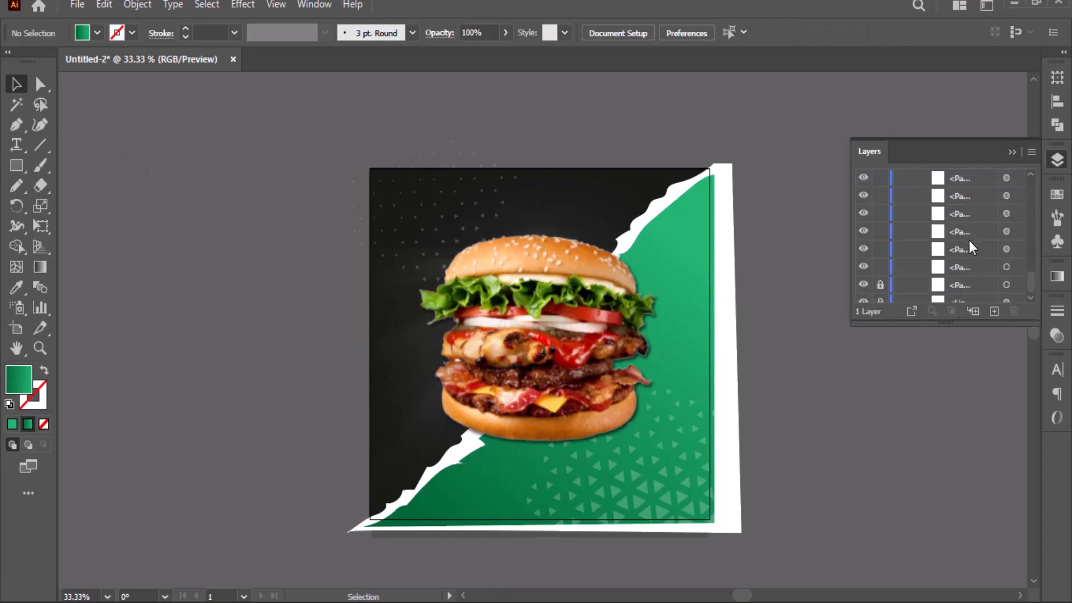
scroll(969, 240, "down", 1)
left_click(881, 242)
left_click(1012, 152)
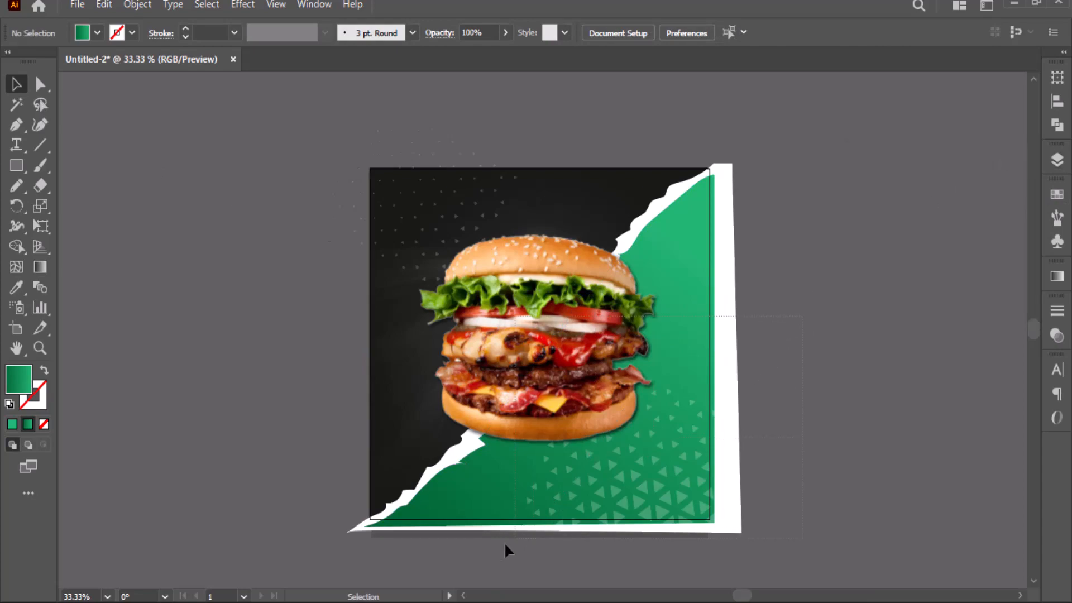
Group the faint triangles on the green panel and shift the group slightly towards the poster's lower-right corner.
right_click(629, 489)
left_click(670, 339)
left_click(679, 477)
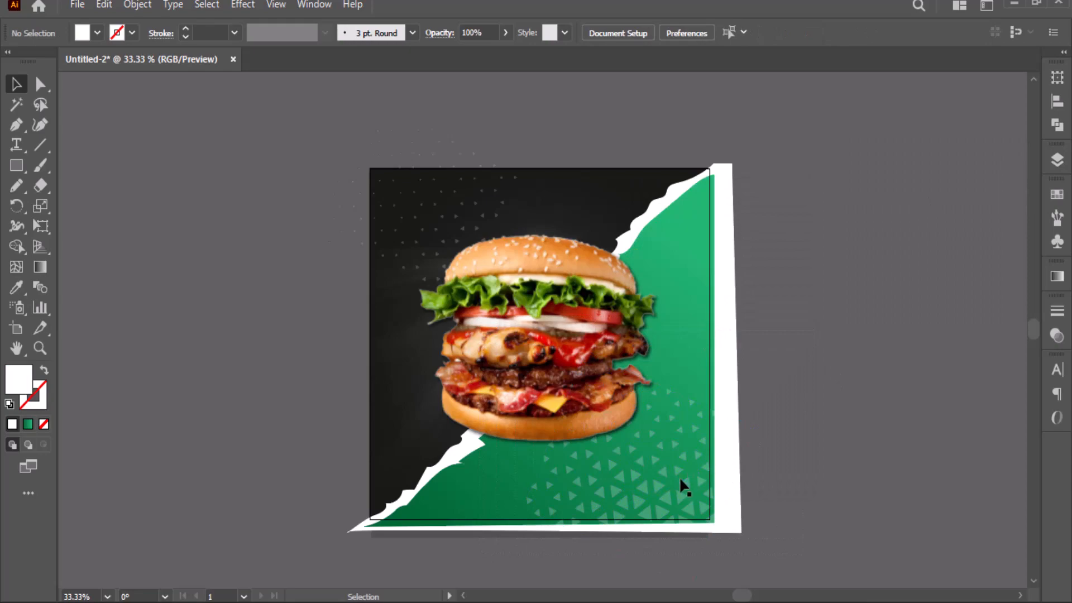
left_click(670, 480)
left_click(670, 482)
left_click(662, 487)
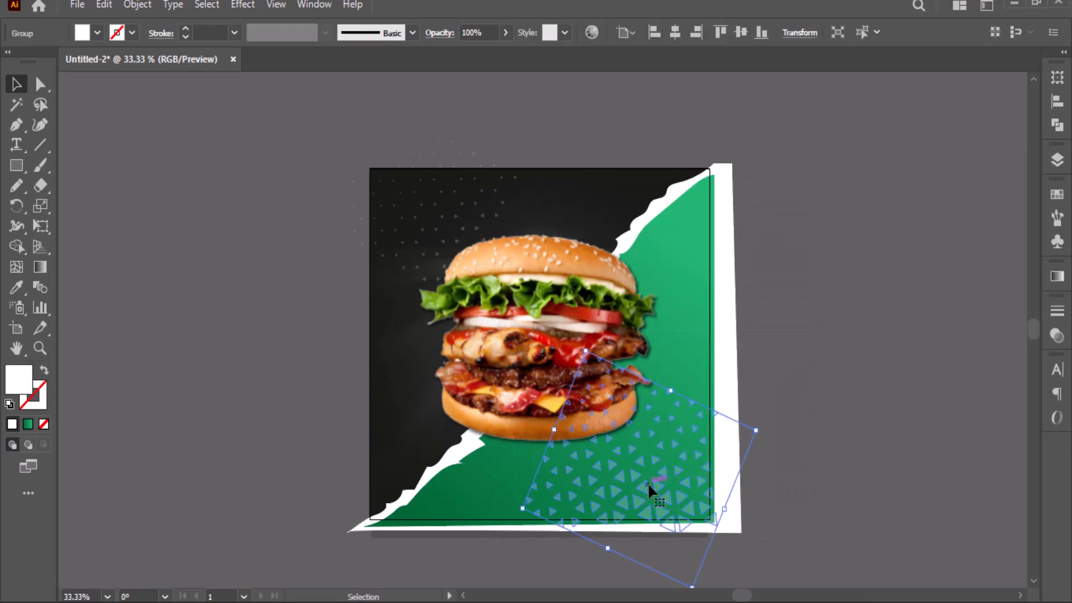
left_click_drag(648, 487, 660, 507)
Group the faint triangles on the dark upper-left corner and shift the group slightly up and to the left.
left_click(436, 230)
left_click_drag(275, 317, 276, 314)
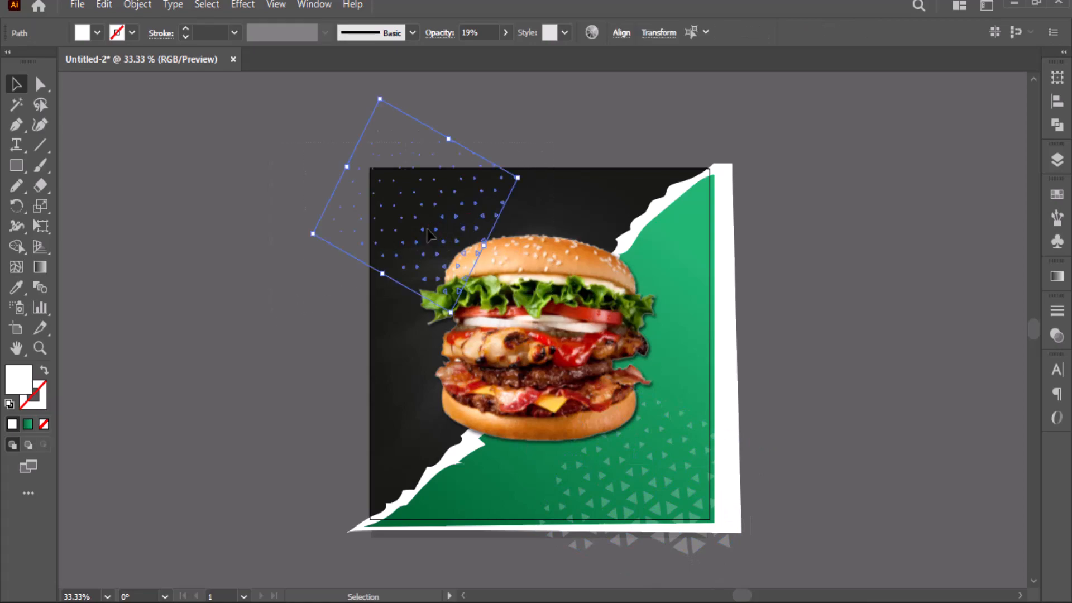
right_click(394, 216)
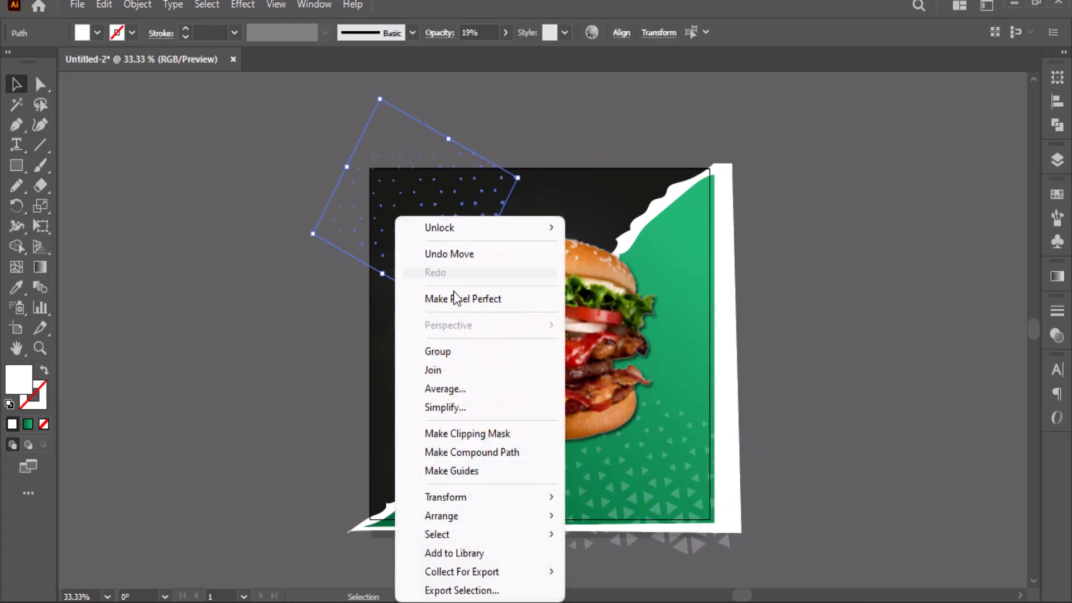
left_click(455, 352)
left_click_drag(416, 222, 412, 196)
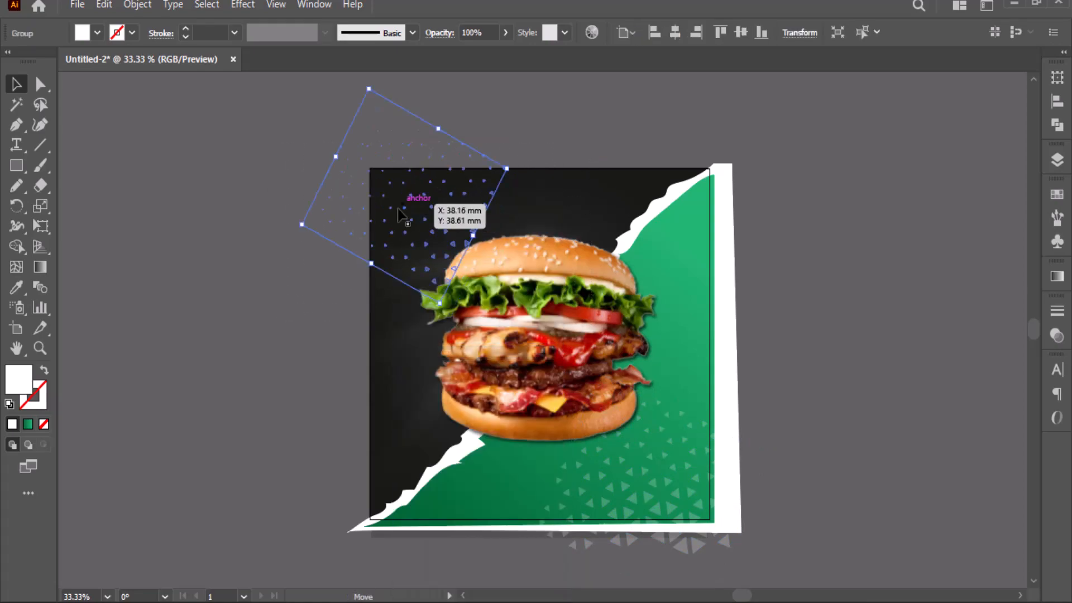
left_click(267, 304)
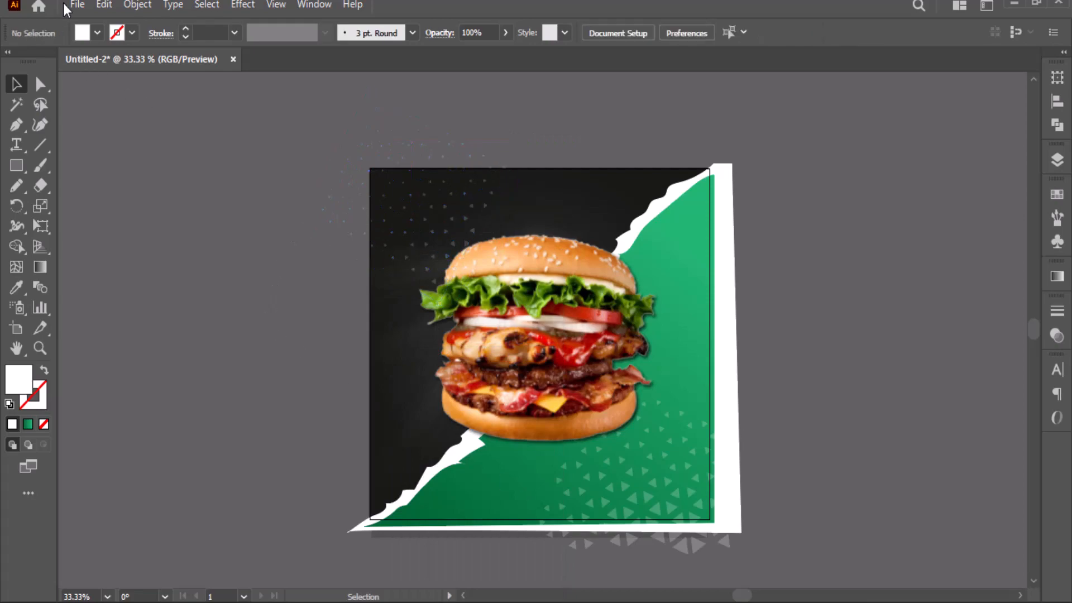
Place the pngwing.com light-burst image from the effect folder and stretch it across the whole poster.
left_click(77, 4)
left_click(139, 310)
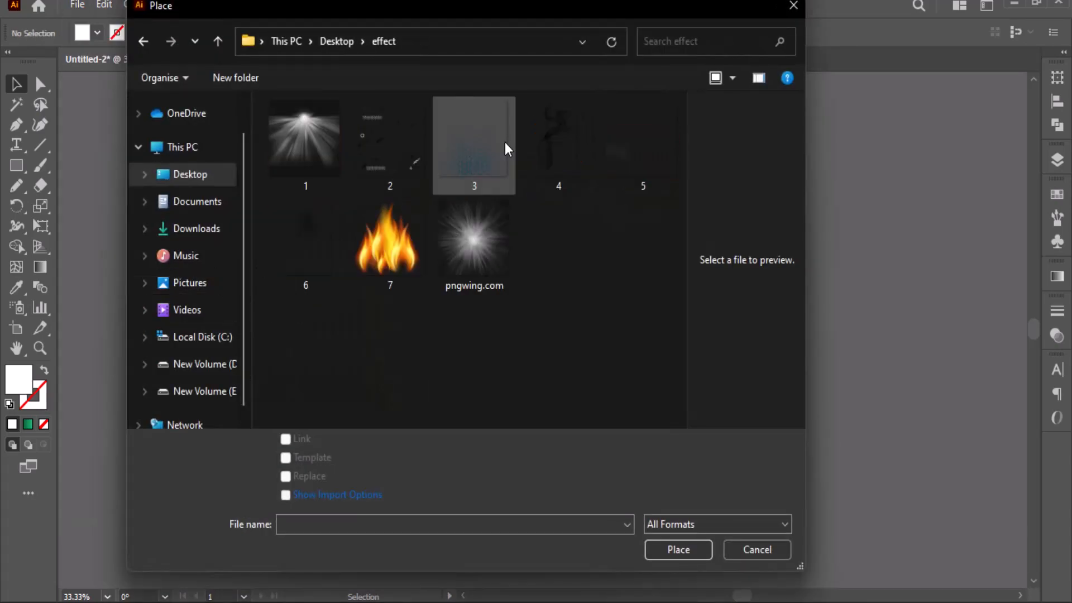
double_click(525, 248)
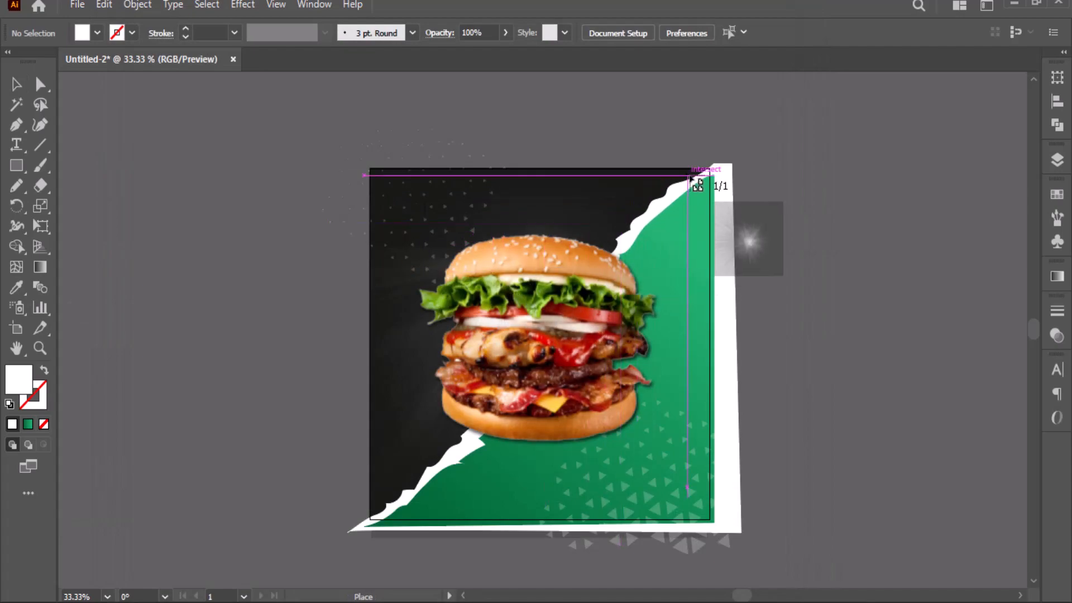
left_click_drag(703, 169, 249, 525)
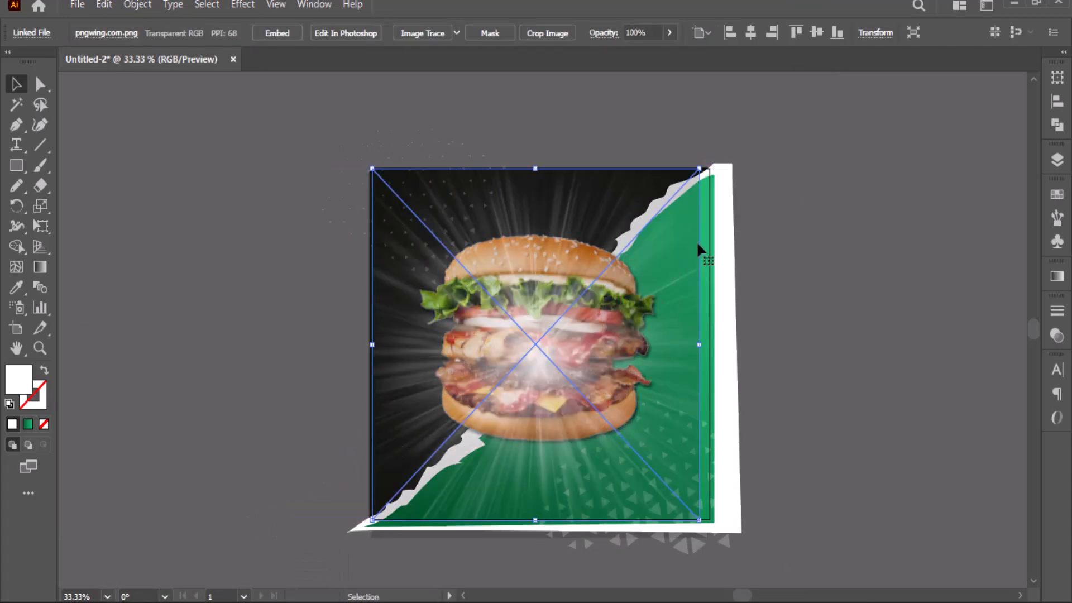
left_click_drag(699, 344, 713, 348)
Stack the light-burst image beneath the burger, lock it and unlock the burger.
left_click(1053, 163)
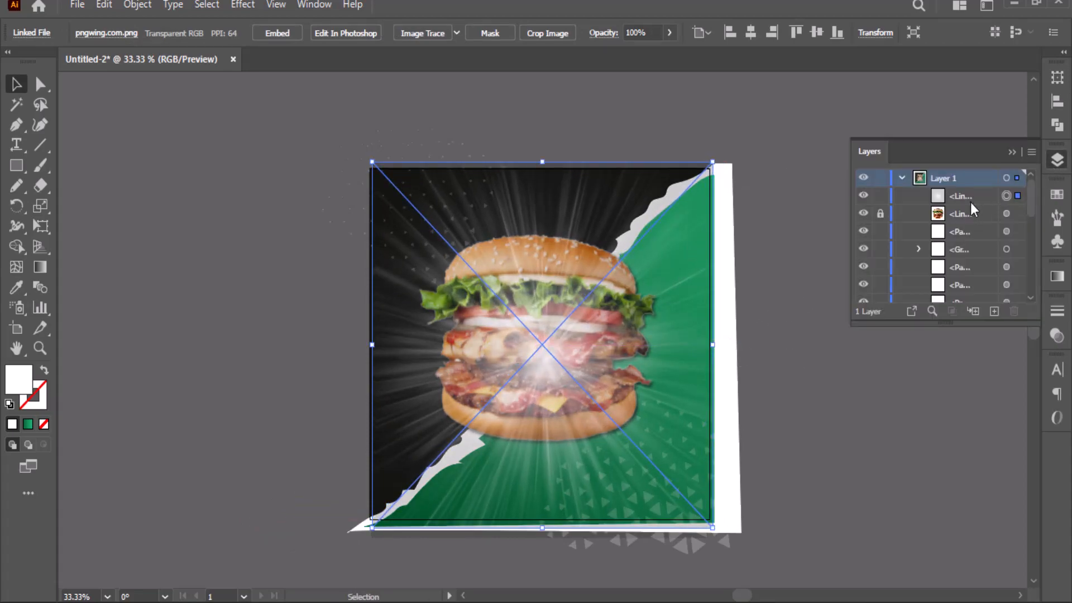
left_click_drag(968, 200, 962, 222)
left_click(789, 295)
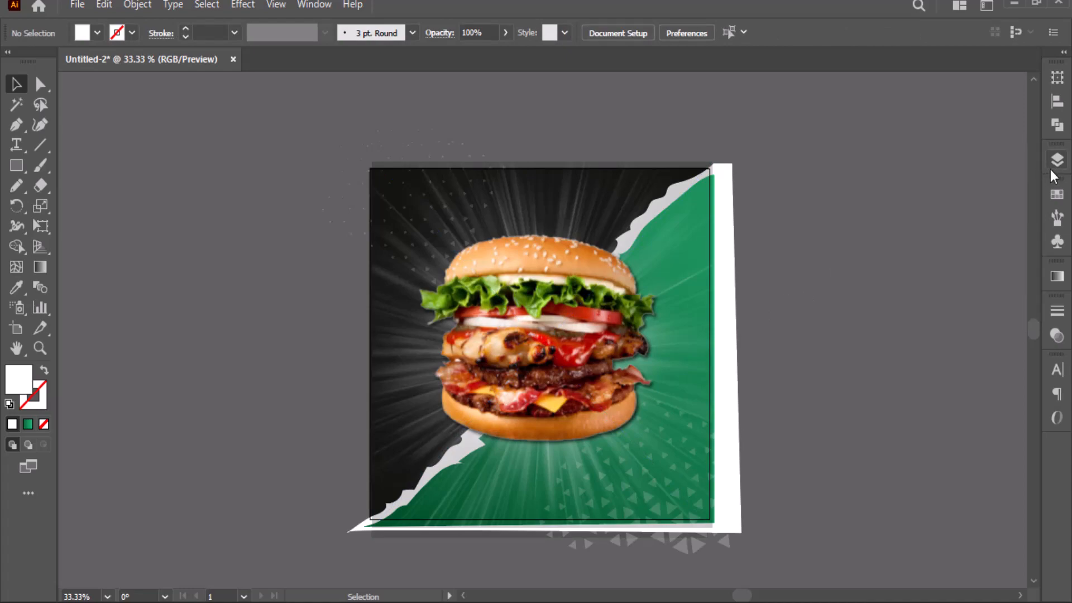
left_click(1052, 167)
Shrink the burger, centre it slightly lower on the poster and lock it.
left_click(619, 265)
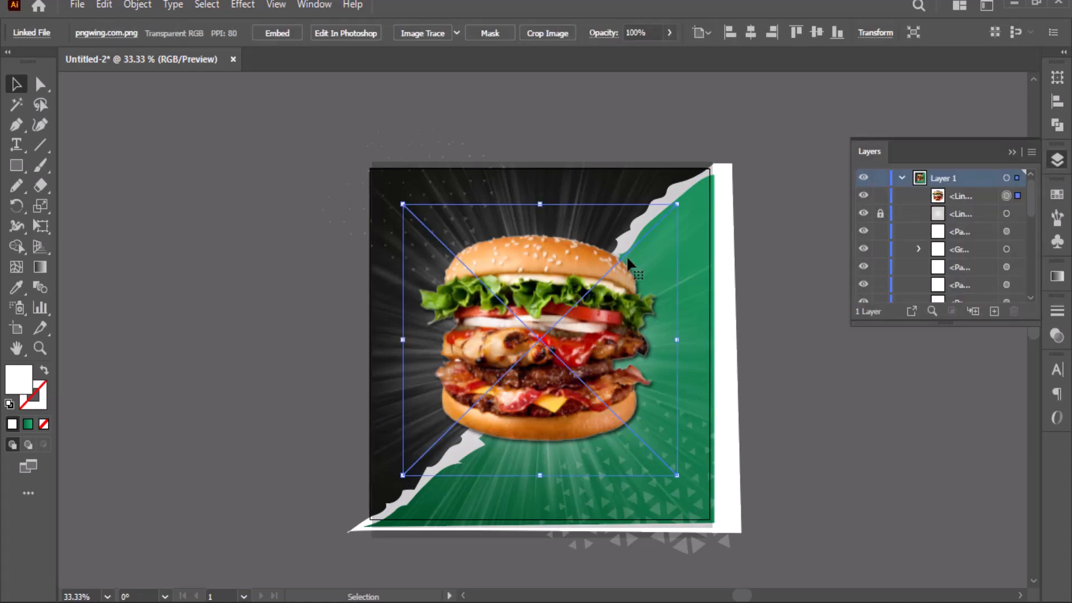
left_click_drag(680, 204, 651, 226)
left_click_drag(558, 331, 577, 333)
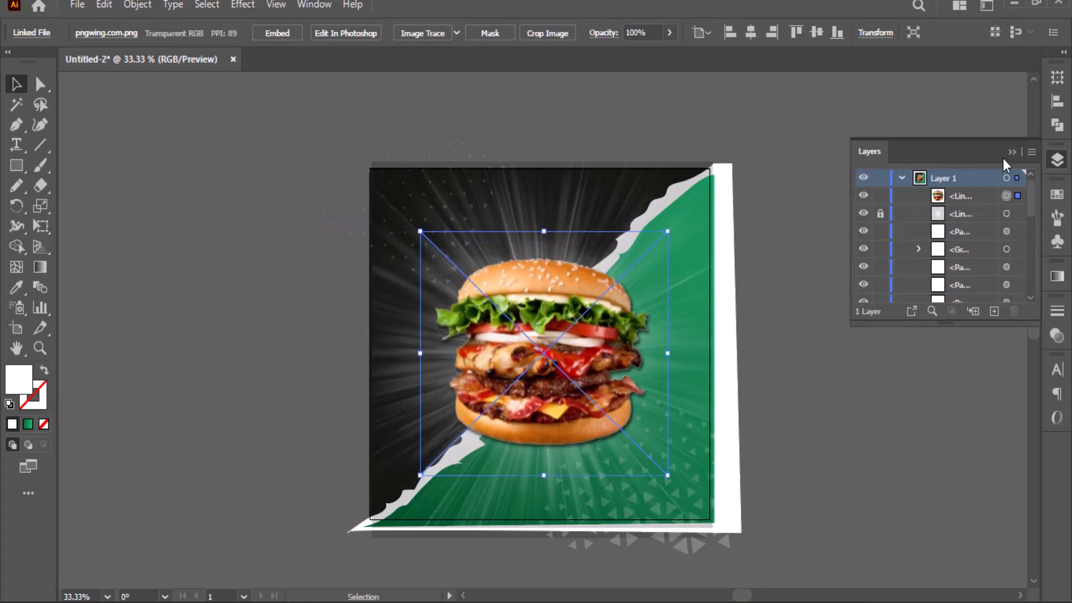
left_click(880, 198)
left_click(1011, 151)
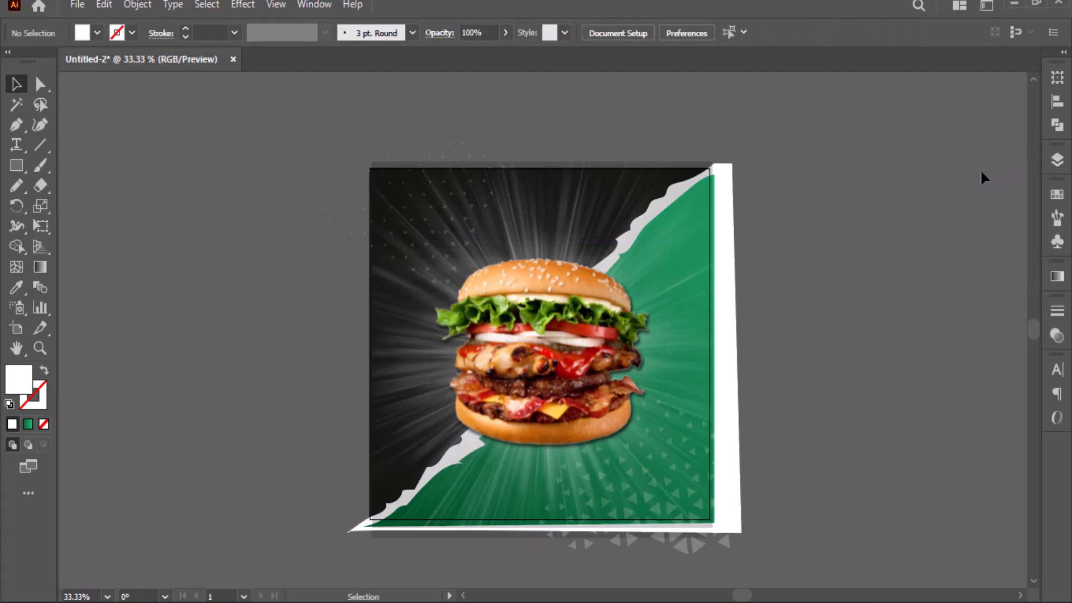
Add the text "Super" in the Barbershop in Thailand font, enlarged to about 119 pt with a white fill.
key("t")
left_click(187, 189)
left_click(628, 33)
left_click(706, 198)
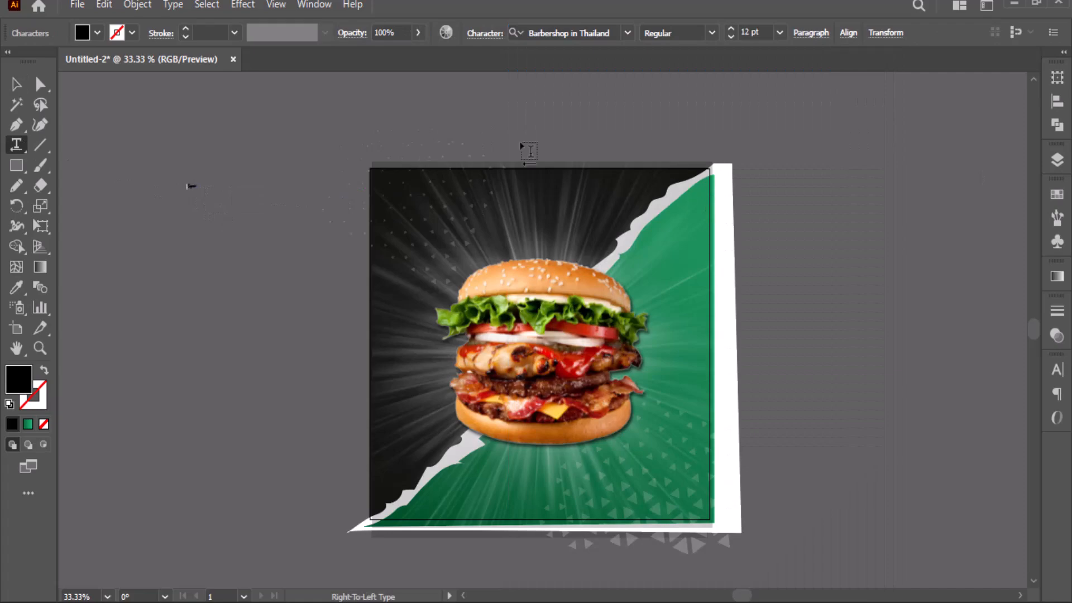
left_click(17, 85)
left_click_drag(198, 189, 288, 284)
left_click(98, 33)
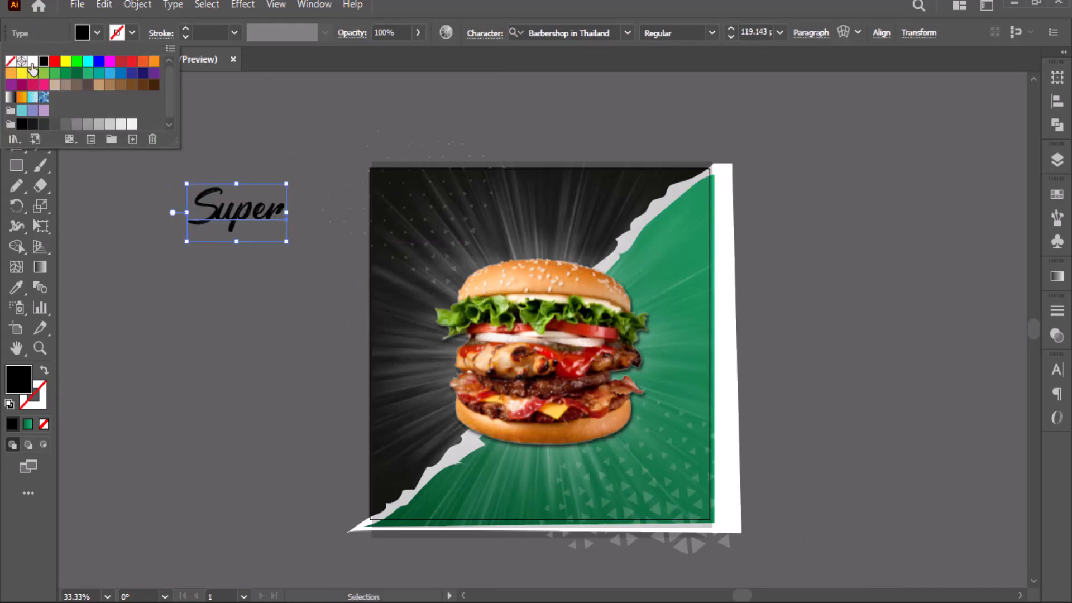
left_click(33, 62)
Move the "Super" text onto the dark area above the burger and scale it down slightly.
left_click_drag(259, 219, 521, 199)
left_click_drag(571, 167, 520, 191)
key("shift+s")
left_click(16, 85)
key("ctrl+z")
Add the text "BURGER" in the Barbershop in Thailand font beside the poster and enlarge it to about 95 pt.
left_click(16, 145)
left_click(254, 297)
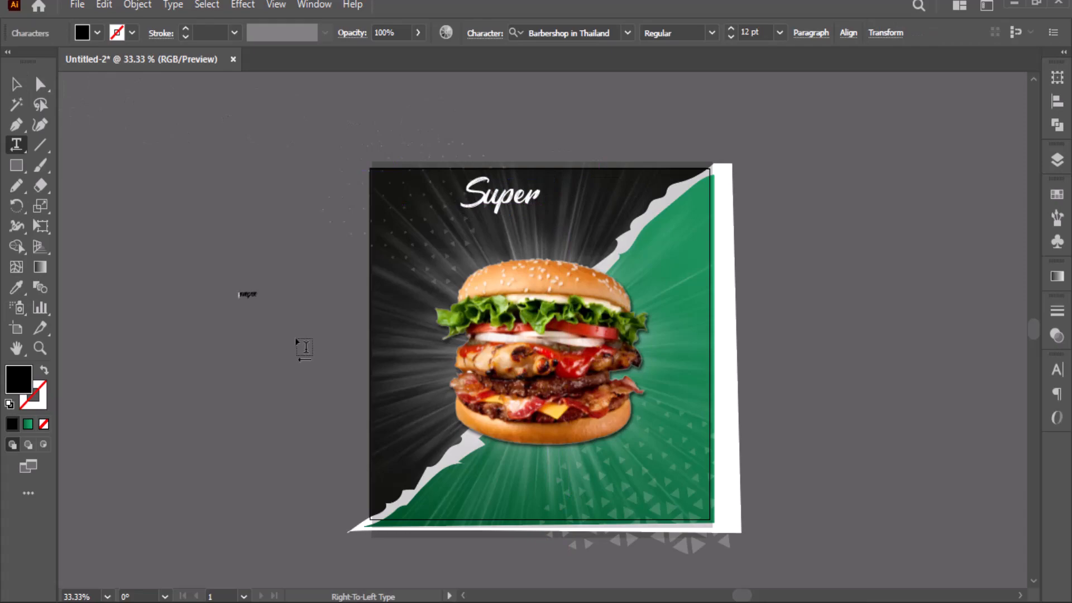
left_click(16, 85)
left_click_drag(257, 299, 336, 448)
Try to sample a fill colour for the "BURGER" text from the burger image.
left_click(16, 288)
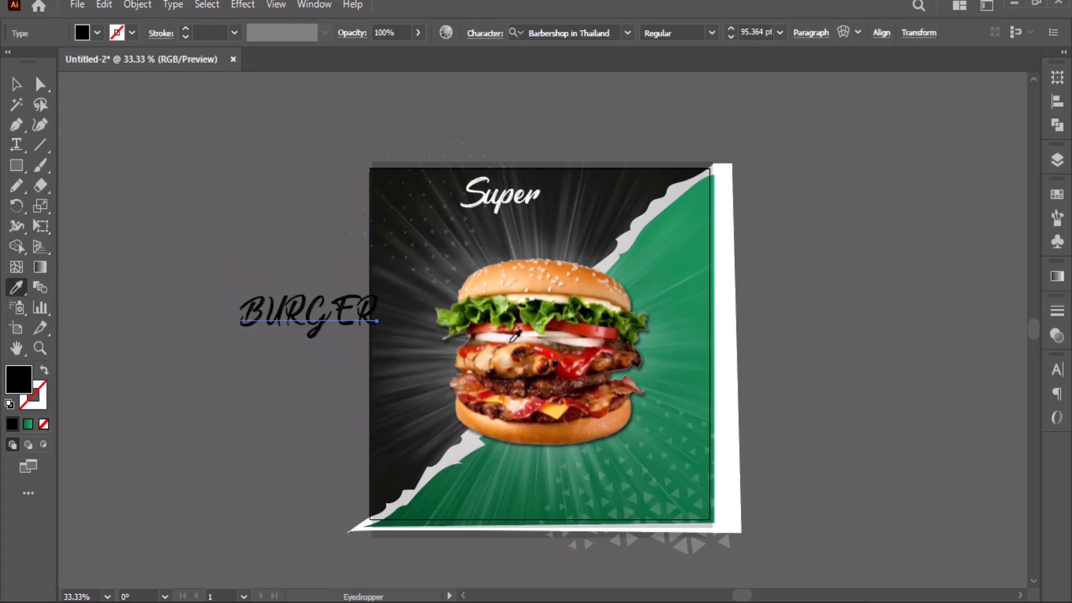
left_click(514, 337)
left_click(17, 85)
Position the "BURGER" text directly beneath "Super" and fill it with red.
mouse_move(316, 316)
left_mouse_down()
mouse_move(533, 231)
mouse_move(522, 227)
left_mouse_up()
left_click(84, 33)
left_click(57, 62)
left_click(134, 185)
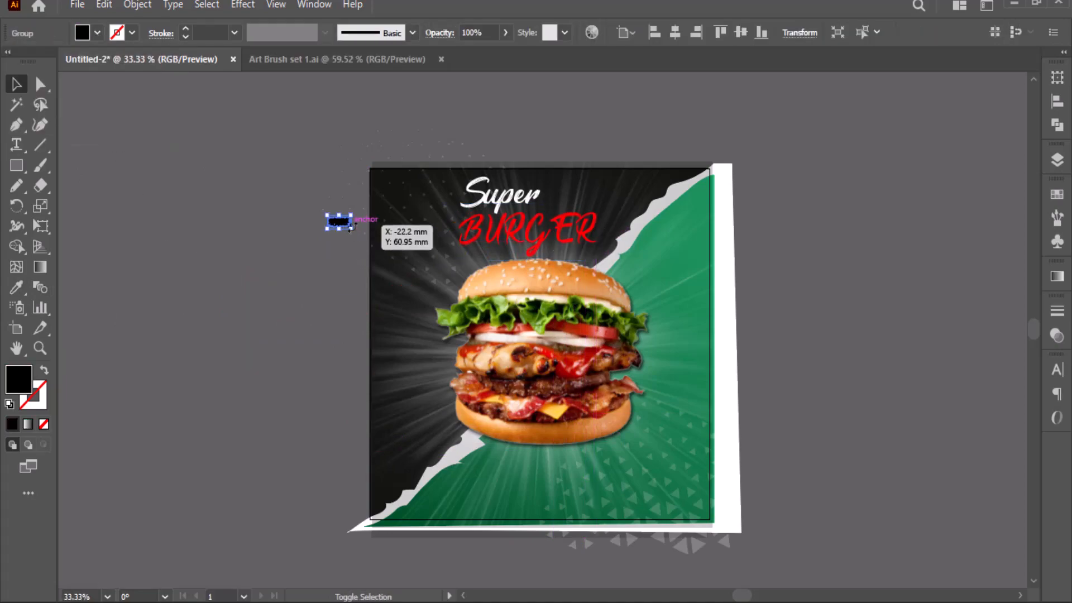
Try a black brush stroke, enlarged and placed at the poster's lower-right corner, and remove it again.
mouse_move(352, 226)
left_mouse_down()
mouse_move(411, 240)
mouse_move(698, 499)
left_mouse_up()
left_click(802, 497)
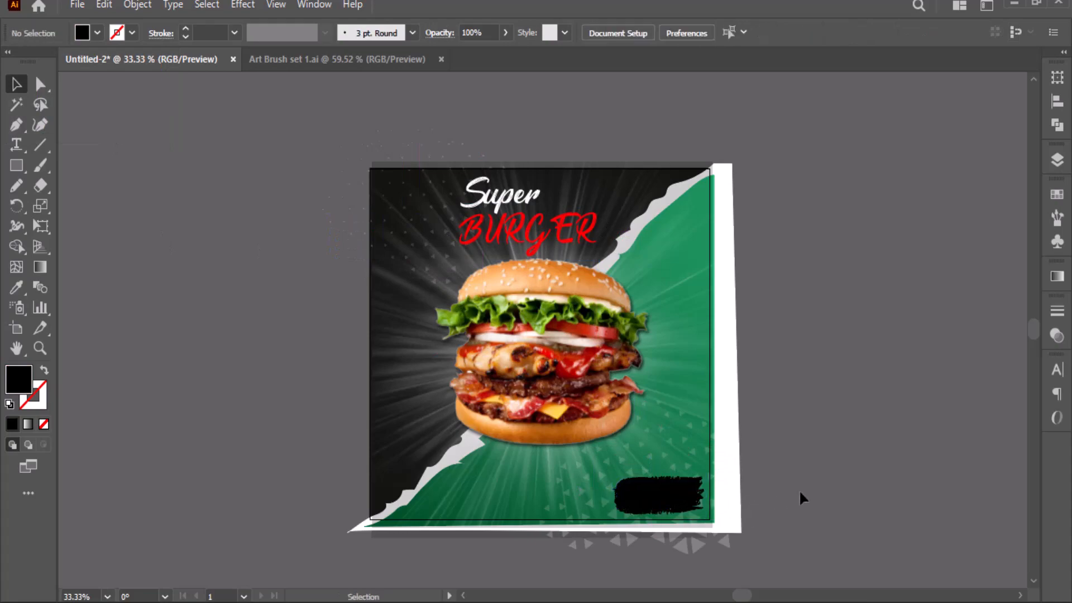
left_click_drag(800, 497, 688, 499)
key("ctrl+shift+a")
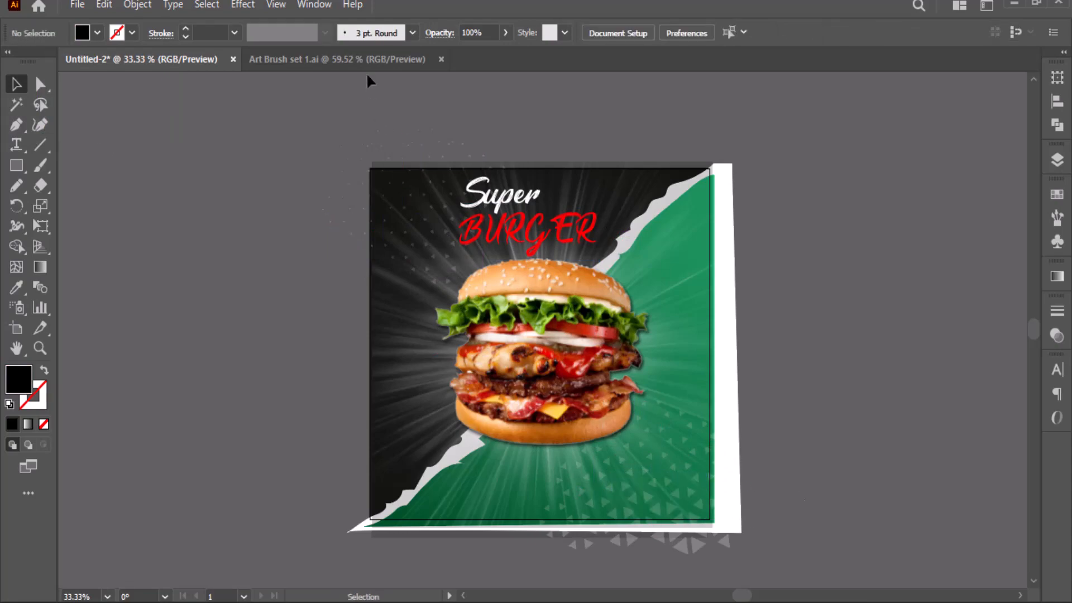
Copy a short, thick brush stroke from Art Brush set 1.ai into the poster's lower-right corner and enlarge it.
left_click(370, 68)
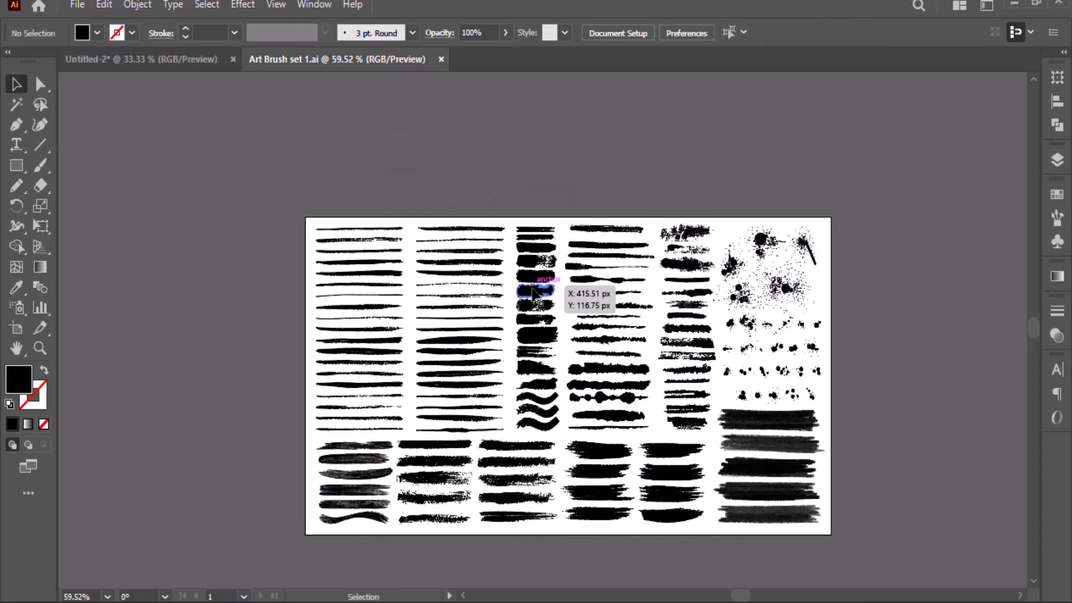
mouse_move(532, 289)
left_mouse_down()
mouse_move(310, 203)
mouse_move(224, 149)
mouse_move(655, 488)
mouse_move(698, 505)
mouse_move(667, 493)
mouse_move(663, 478)
mouse_move(681, 501)
left_mouse_up()
left_click(763, 483)
left_click(774, 492)
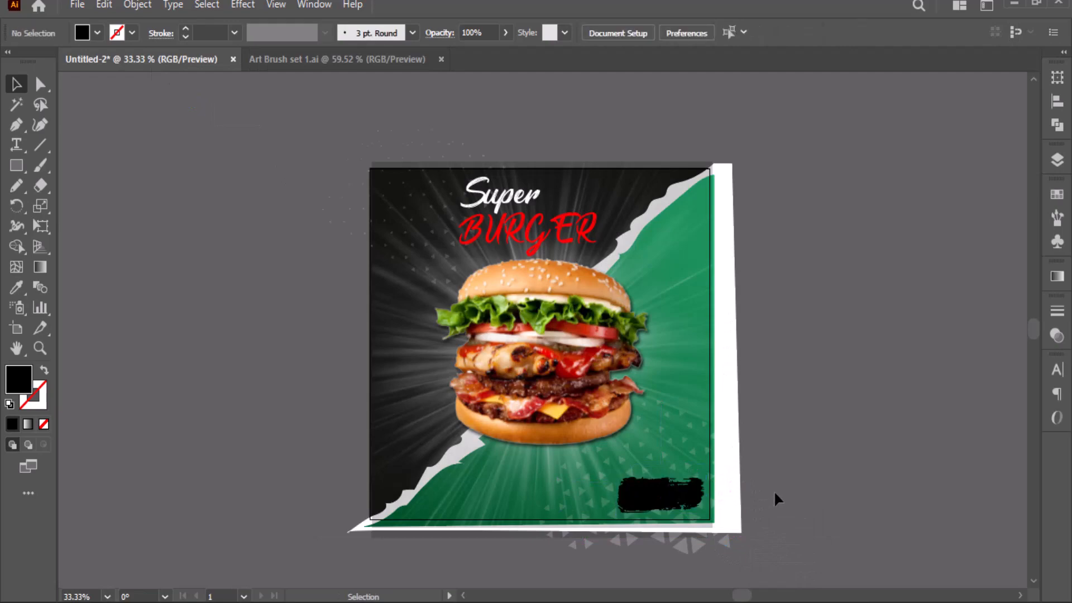
Fill the brush stroke in the poster's lower-right corner with white.
left_click(664, 500)
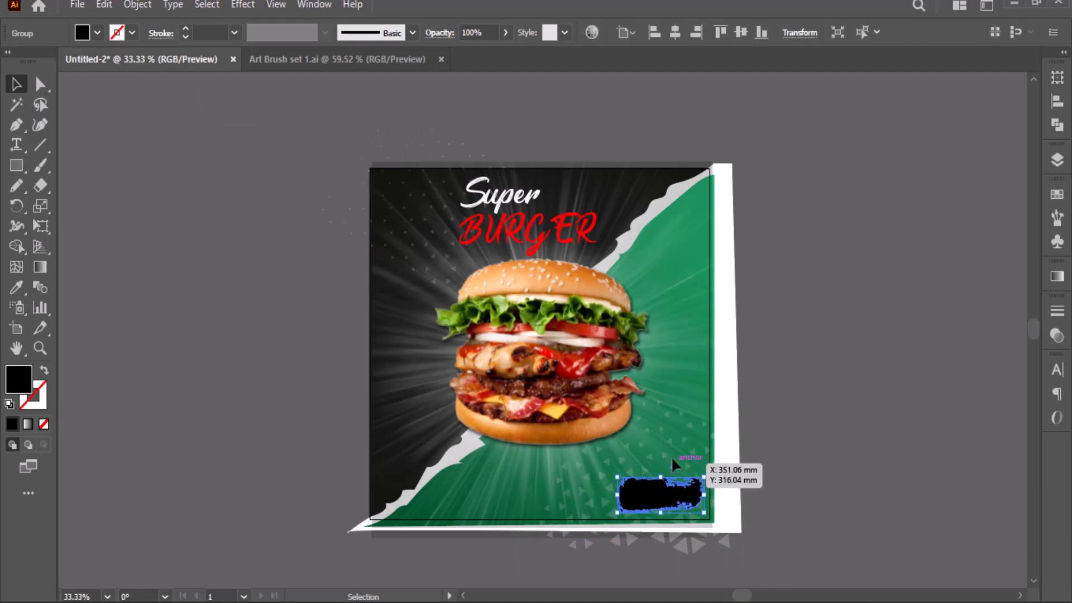
left_click(97, 33)
left_click(32, 61)
left_click(252, 433)
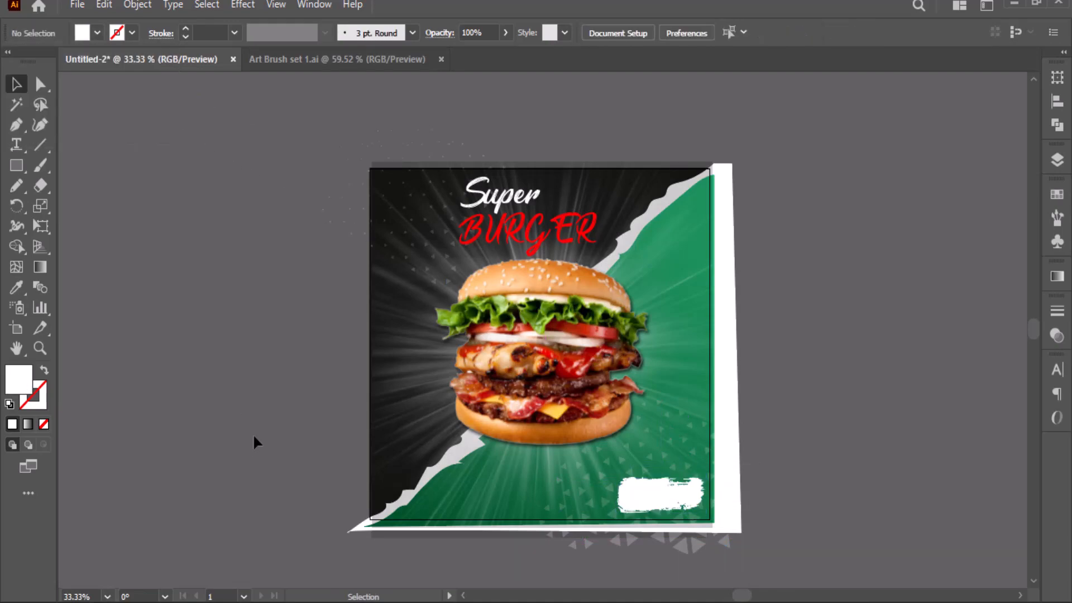
Add the two-line text "ORDER NOW" in the a Absolute Empire font at about 63 pt and centre its lines.
key("t")
left_click(144, 277)
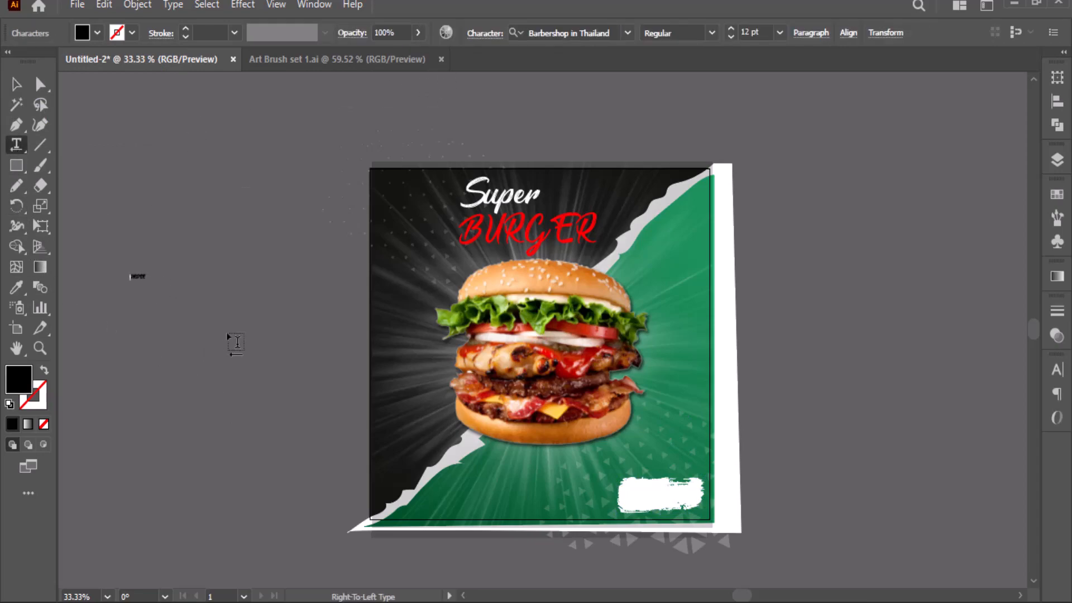
left_click(16, 84)
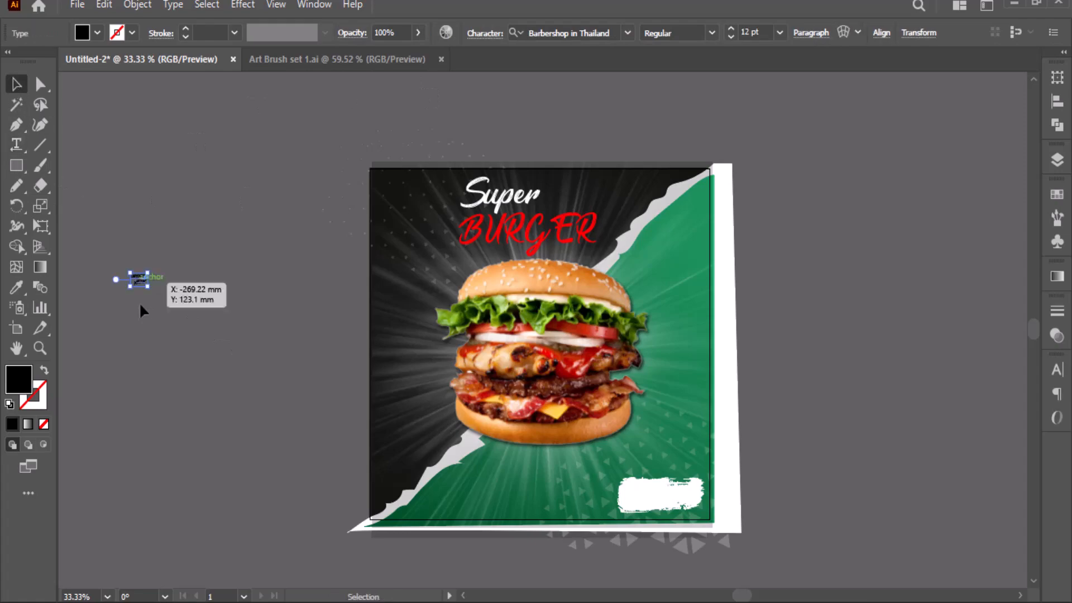
left_click_drag(147, 285, 216, 329)
left_click(628, 32)
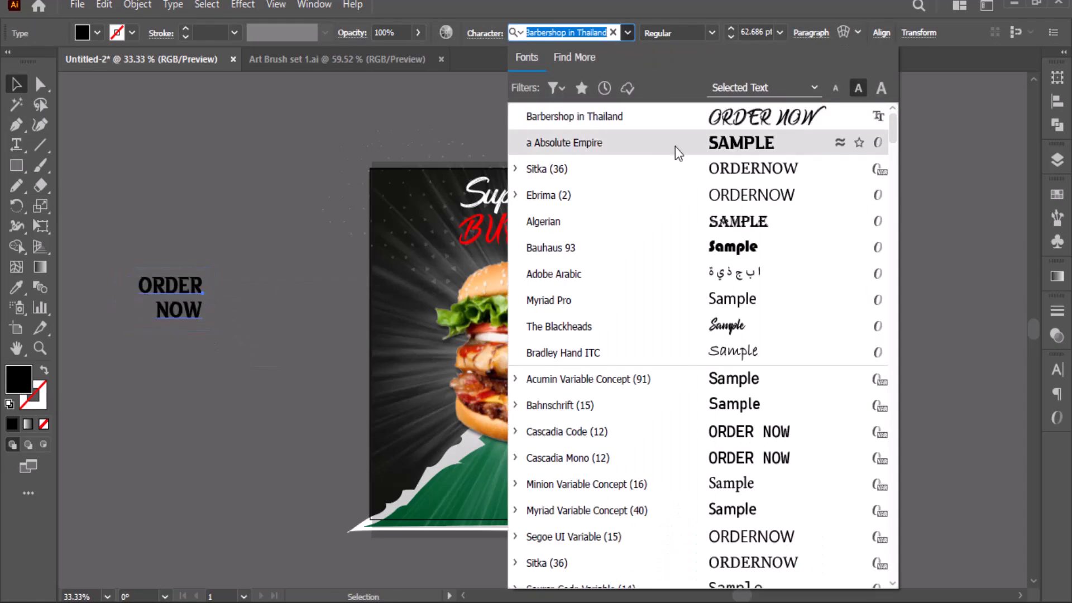
left_click(675, 146)
left_click(812, 32)
left_click(686, 62)
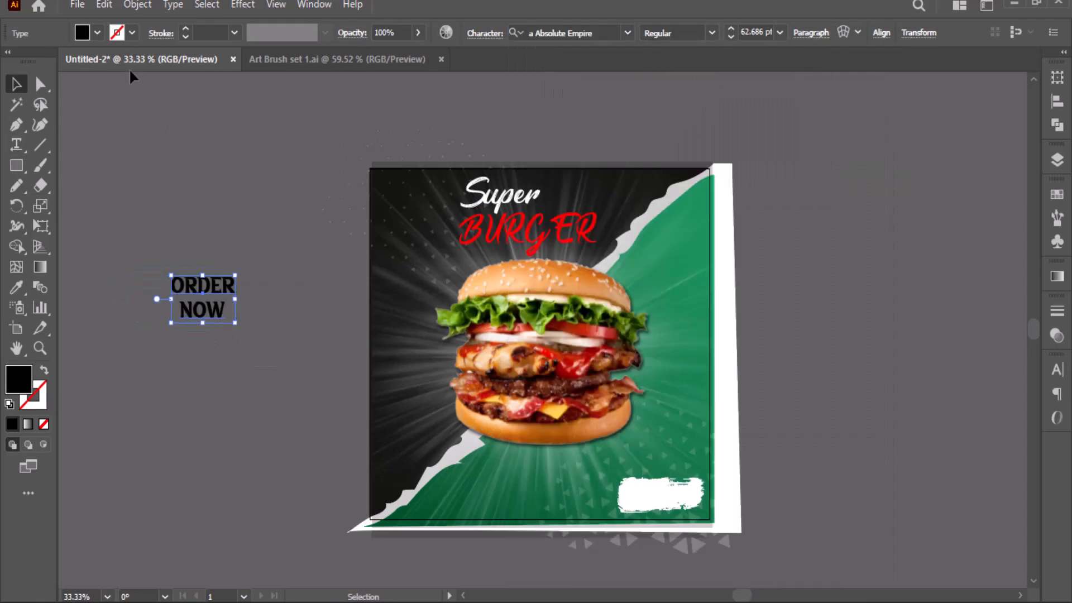
Fill "ORDER NOW" with dark green, scale it down and place it on the white brush stroke.
left_click(97, 33)
left_click(76, 73)
left_click_drag(236, 275, 211, 293)
mouse_move(191, 308)
left_mouse_down()
mouse_move(646, 499)
mouse_move(674, 484)
mouse_move(657, 499)
mouse_move(688, 496)
left_mouse_up()
key("ctrl+z")
Lock the triangle pattern group on the green panel.
left_click(692, 498)
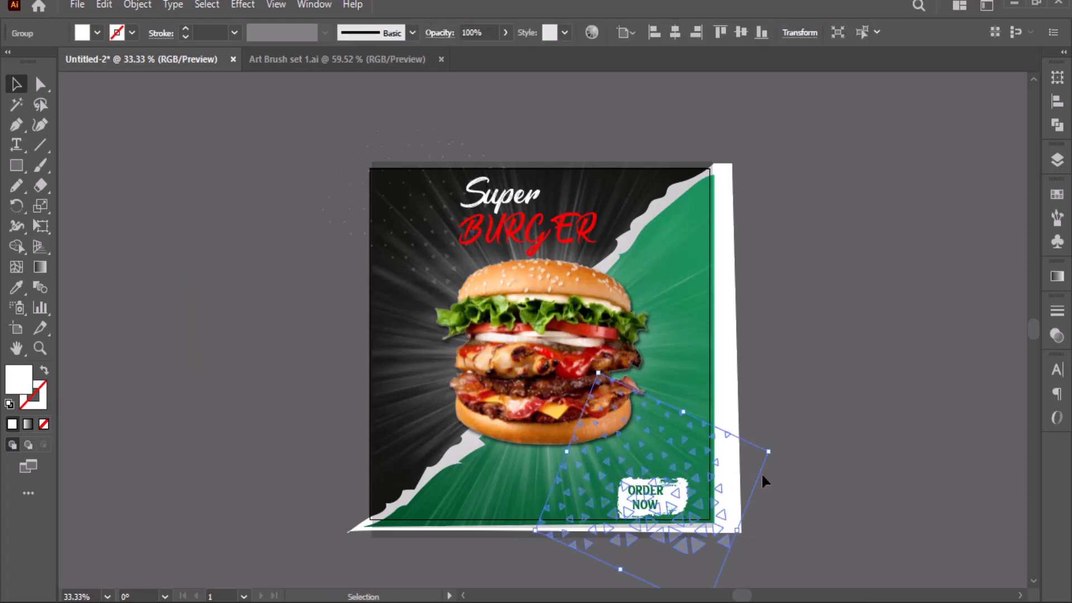
left_click(792, 488)
left_click(713, 486)
left_click(1057, 161)
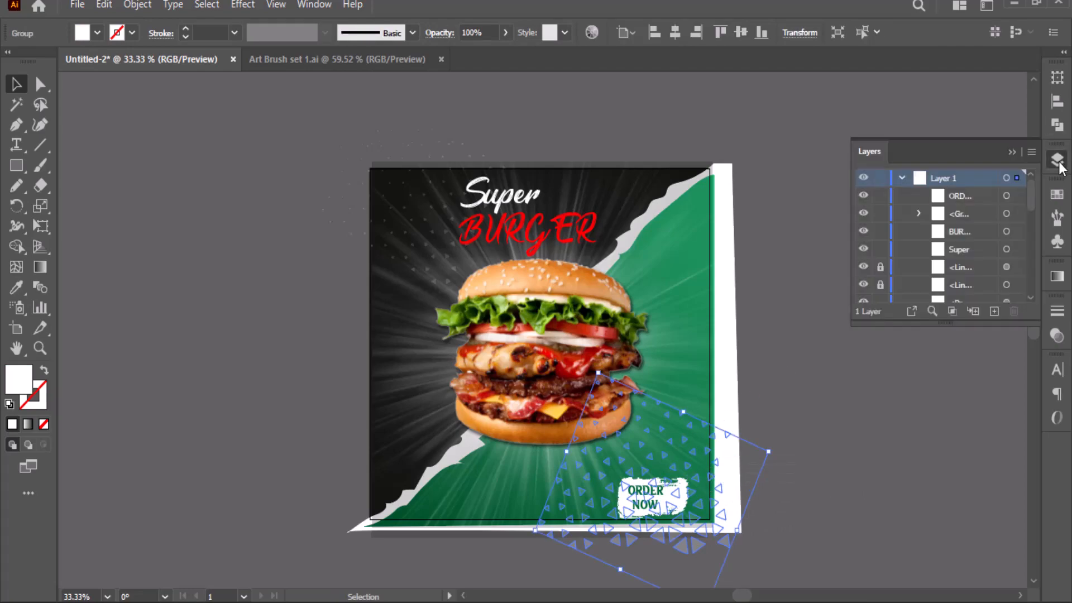
scroll(943, 256, "down", 5)
left_click(880, 223)
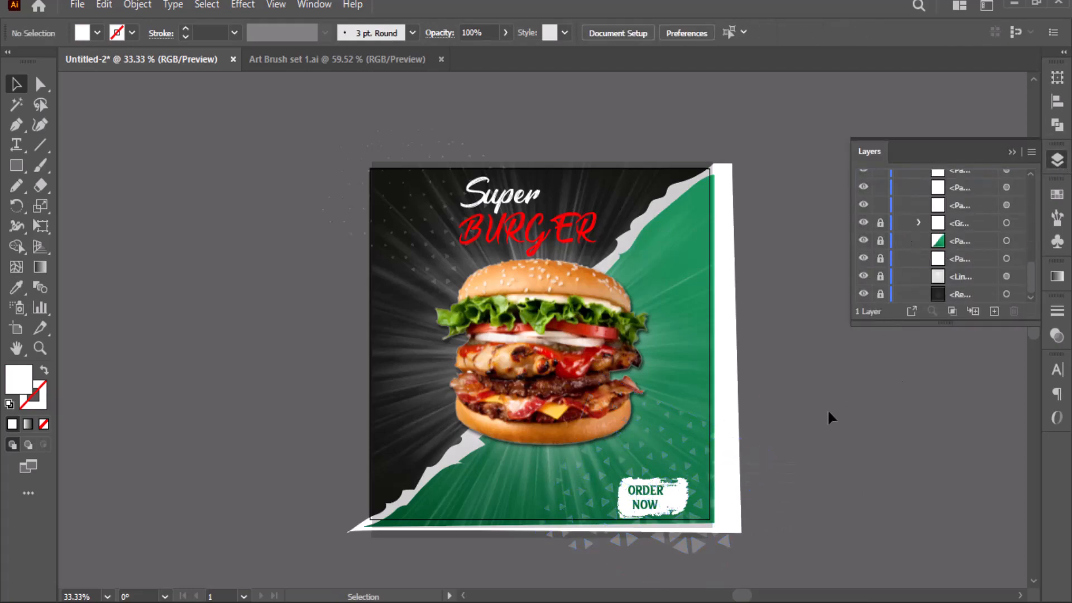
Move the "ORDER NOW" badge up and to the right, then fine-tune the text position and flatten the brush stroke slightly.
left_click_drag(714, 494, 666, 483)
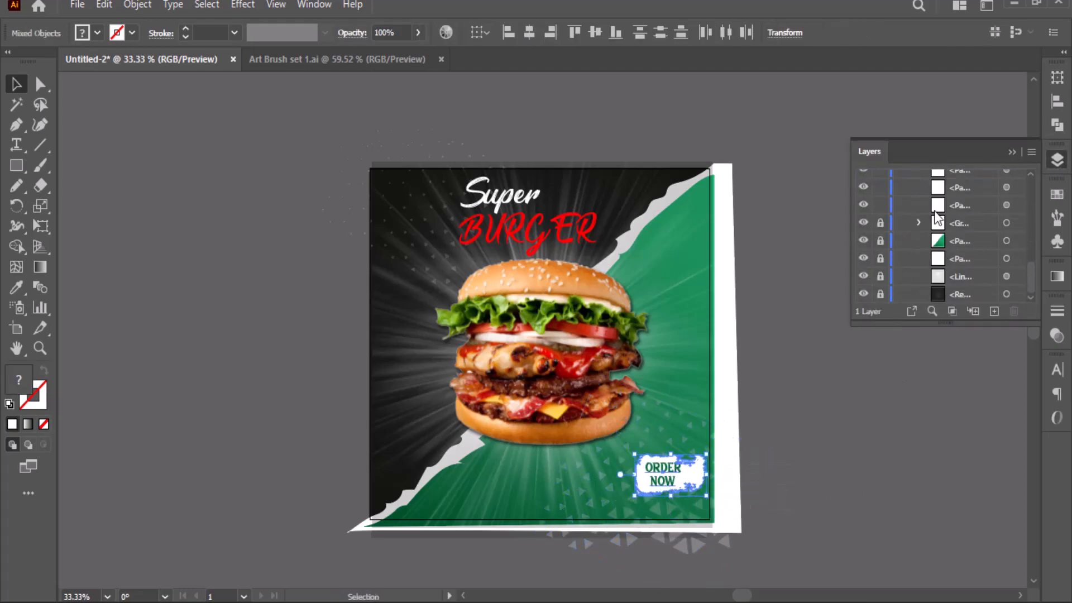
left_click(1012, 152)
key("ctrl+equal")
key("ctrl+equal")
left_click(815, 368)
left_click_drag(516, 344, 531, 348)
left_click(752, 373)
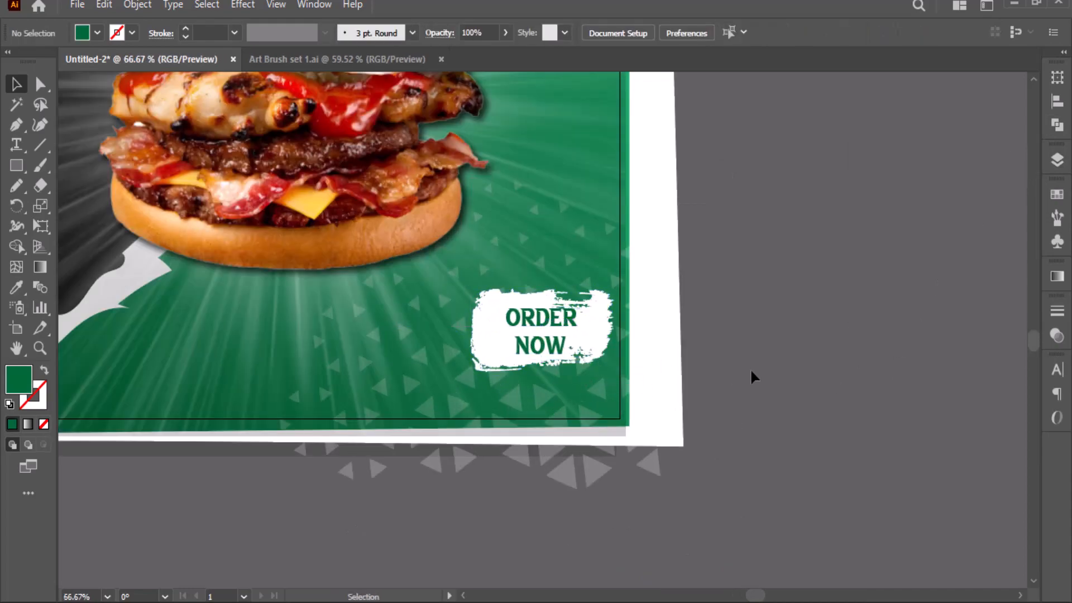
left_click(503, 340)
left_click(688, 317)
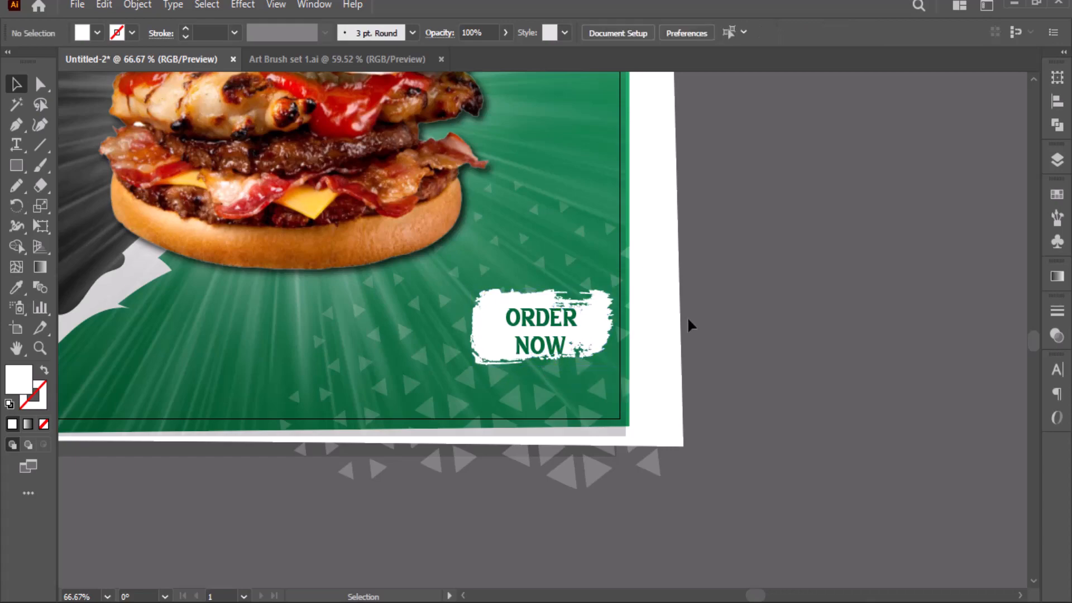
Flatten and widen the white brush stroke, and place "ORDER NOW" on it as a single line of text.
left_click_drag(541, 290, 539, 317)
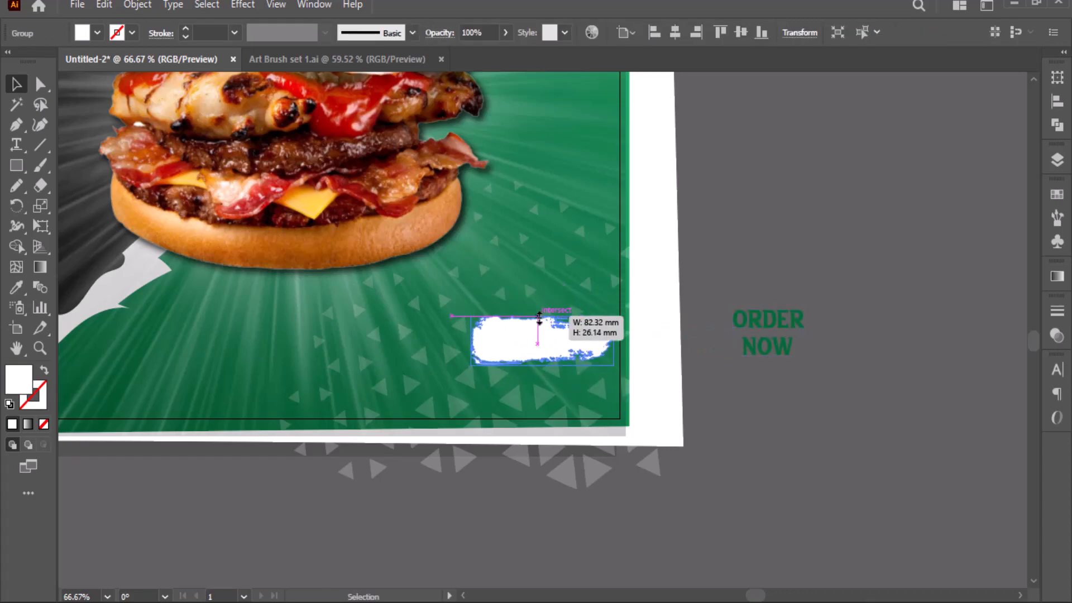
left_click_drag(471, 341, 426, 341)
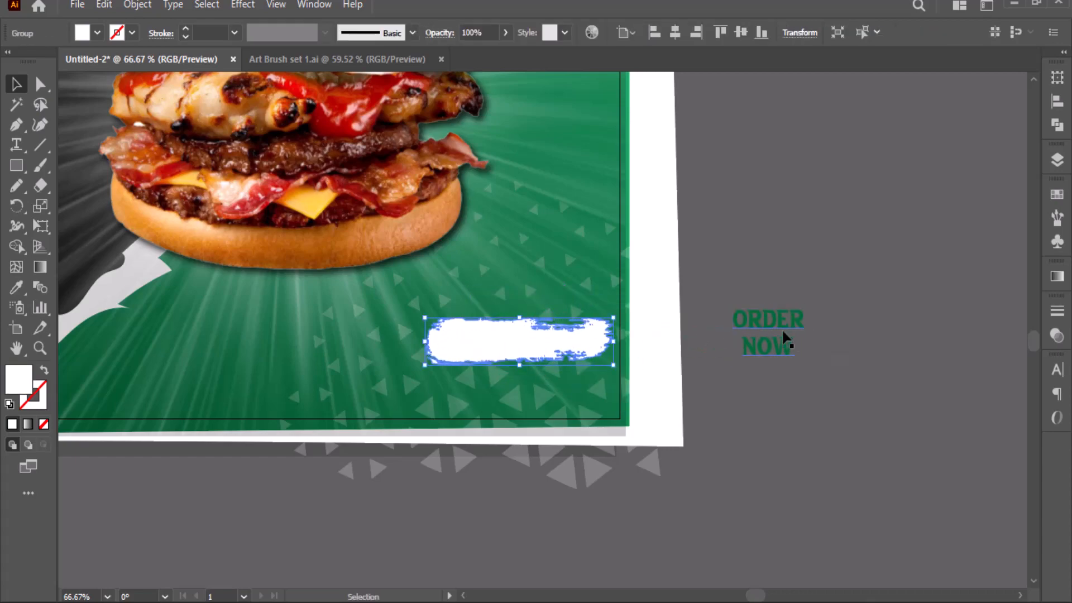
double_click(782, 328)
left_click(811, 329)
type("NOW")
left_click_drag(803, 343, 731, 363)
key("ctrl+z")
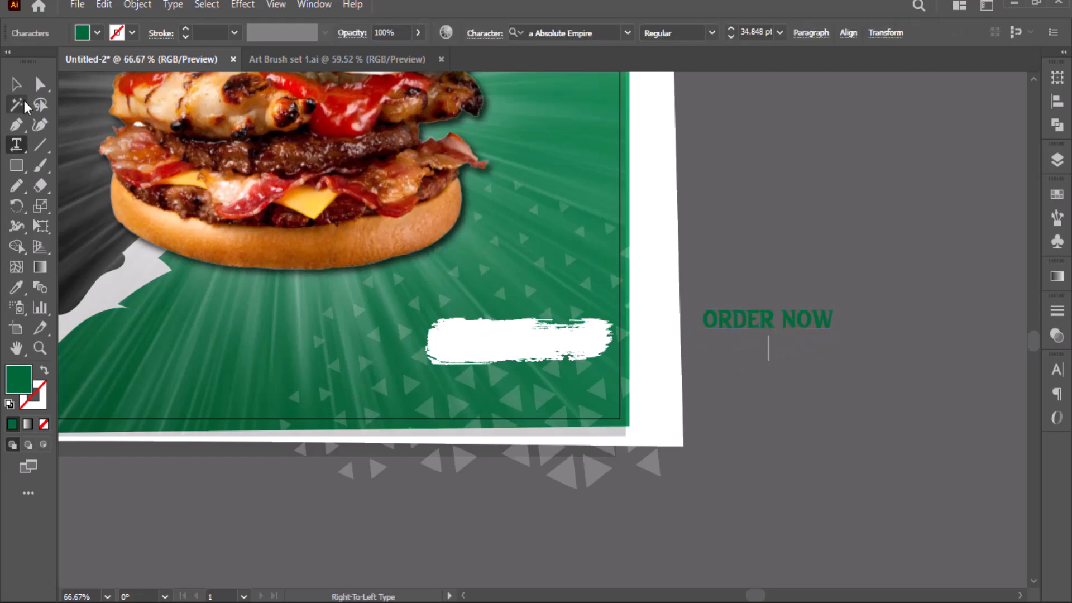
left_click(16, 85)
left_click_drag(757, 322, 504, 342)
left_click(795, 397)
Add the phone number as text below the "ORDER NOW" badge, fill it white and enlarge it slightly.
left_click(17, 145)
left_click(97, 33)
left_click(32, 61)
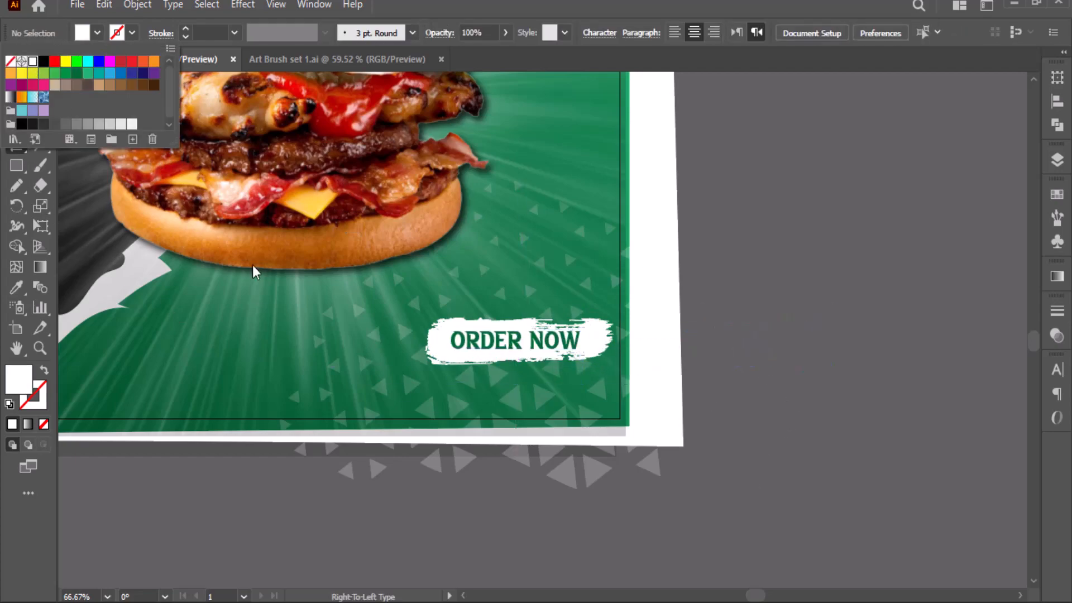
left_click(465, 403)
left_click(462, 400)
type("98866")
type("+")
key("Escape")
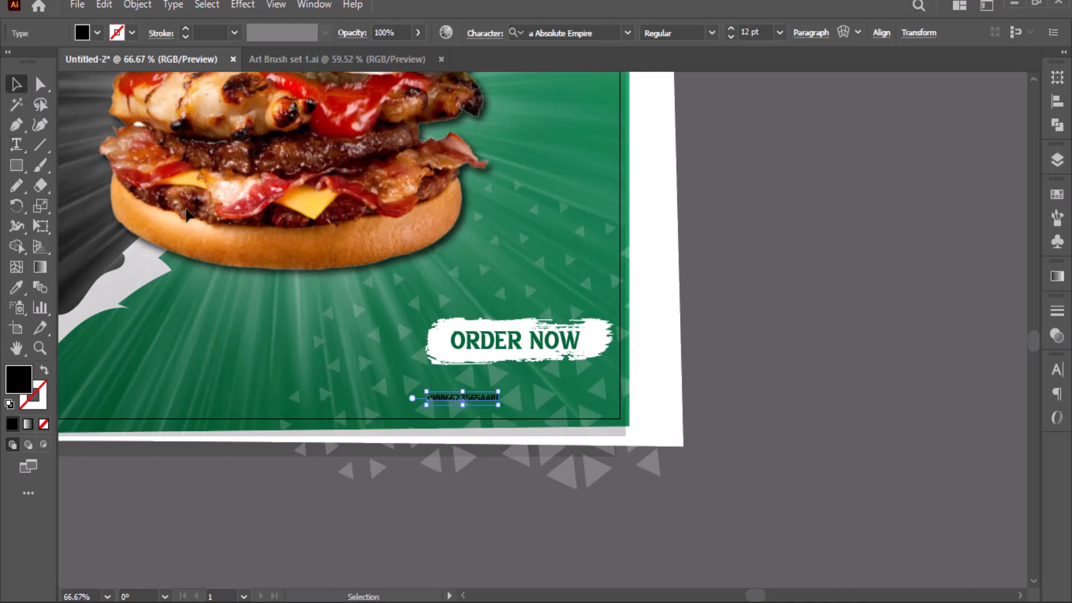
left_click(97, 32)
left_click(33, 61)
mouse_move(498, 406)
left_mouse_down()
mouse_move(589, 453)
mouse_move(525, 406)
left_mouse_up()
Move the "ORDER NOW" text and its brush stroke down, closer to the phone number.
left_click_drag(698, 291, 496, 349)
left_click_drag(486, 353, 484, 369)
left_click(736, 328)
Draw a white many-pointed star on the empty canvas beside the poster and round its points into a scalloped seal.
key("ctrl+minus")
key("ctrl+minus")
mouse_move(670, 249)
left_mouse_down()
mouse_move(675, 334)
mouse_move(742, 353)
left_mouse_up()
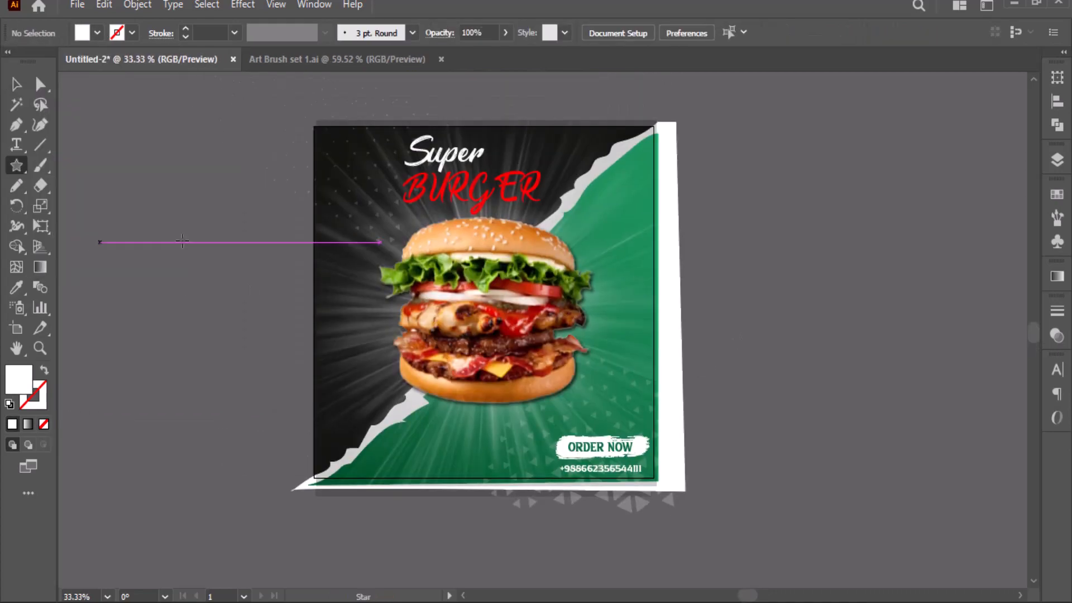
left_click_drag(215, 226, 191, 266)
left_click(40, 85)
left_click_drag(171, 211, 180, 219)
left_click(17, 85)
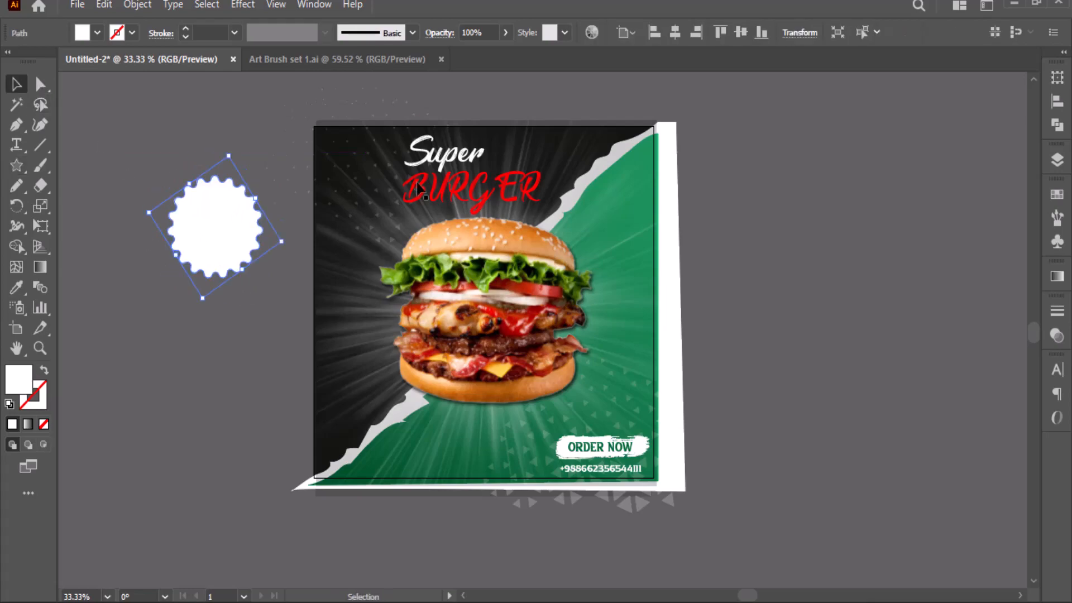
Fill the seal with a three-stop vertical linear gradient running from red at the top to orange-red at the bottom.
left_click(1057, 275)
left_click(875, 299)
double_click(871, 427)
left_click(854, 244)
left_click_drag(1009, 428, 938, 428)
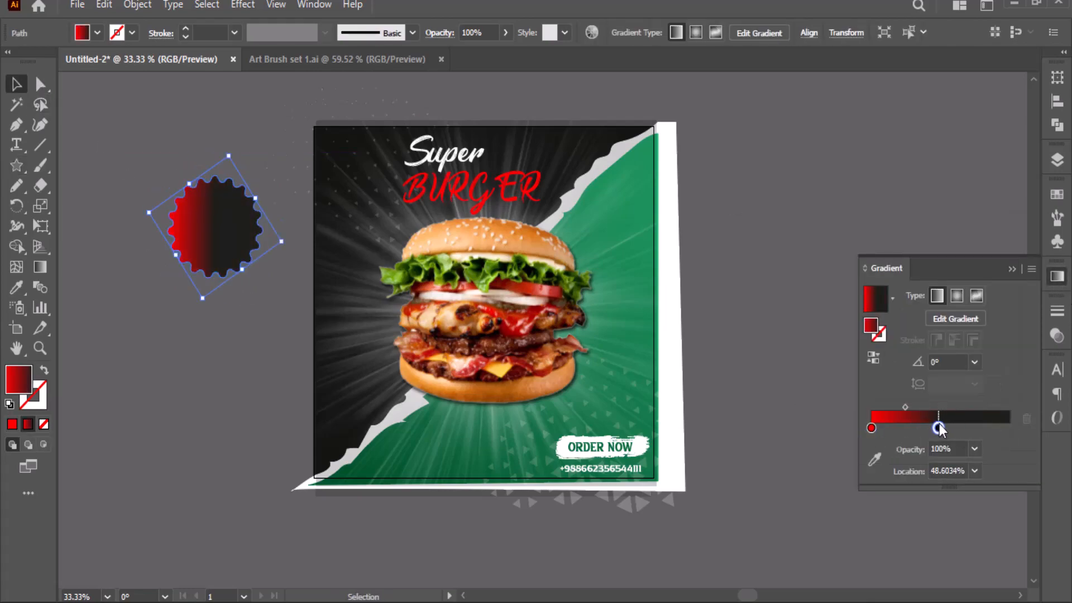
double_click(938, 428)
left_click(851, 239)
left_click(1009, 428)
double_click(1009, 428)
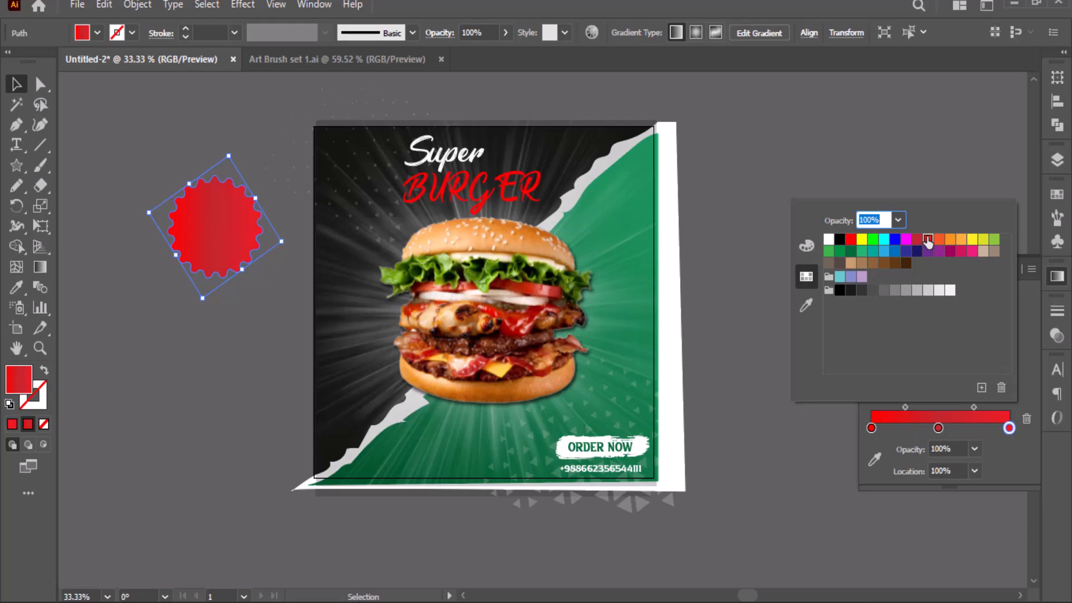
left_click(927, 240)
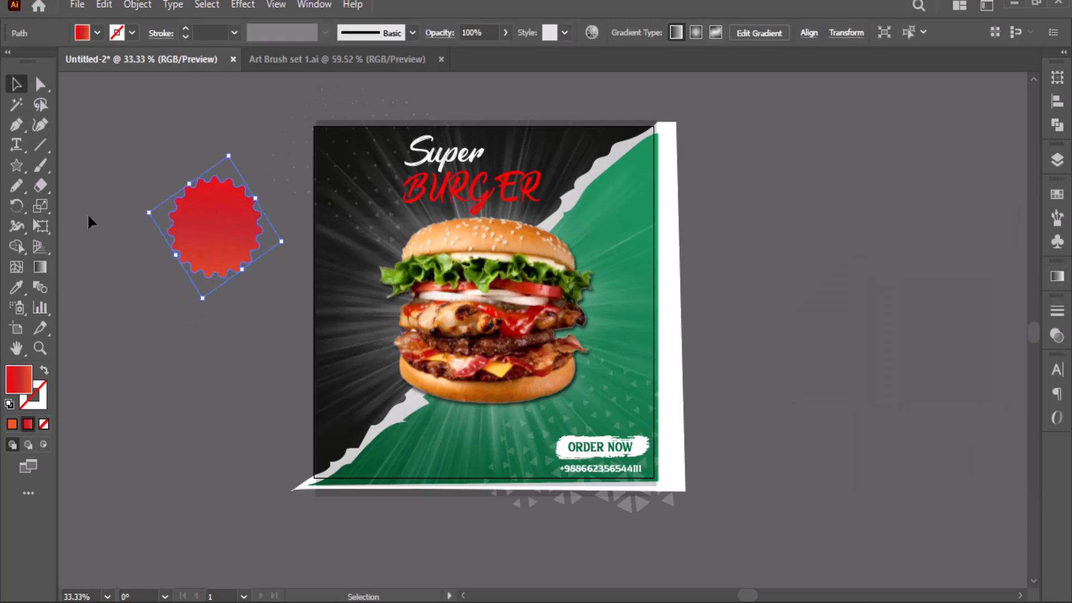
Offset the seal's path inward by -8 mm with Miter joins and a miter limit of 4.
left_click(137, 5)
mouse_move(203, 409)
left_click(436, 474)
left_click(450, 347)
left_click(536, 352)
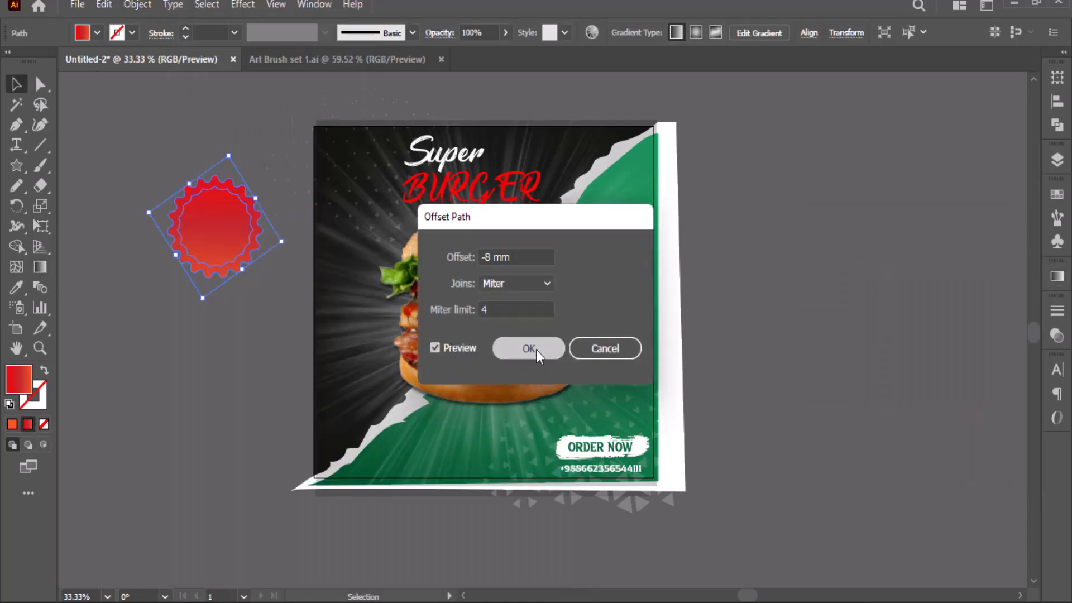
Give the seal's inner offset shape a white 10 pt stroke.
left_click(85, 33)
left_click(32, 63)
left_click(186, 29)
left_click(266, 169)
left_click(267, 168)
left_click(278, 162)
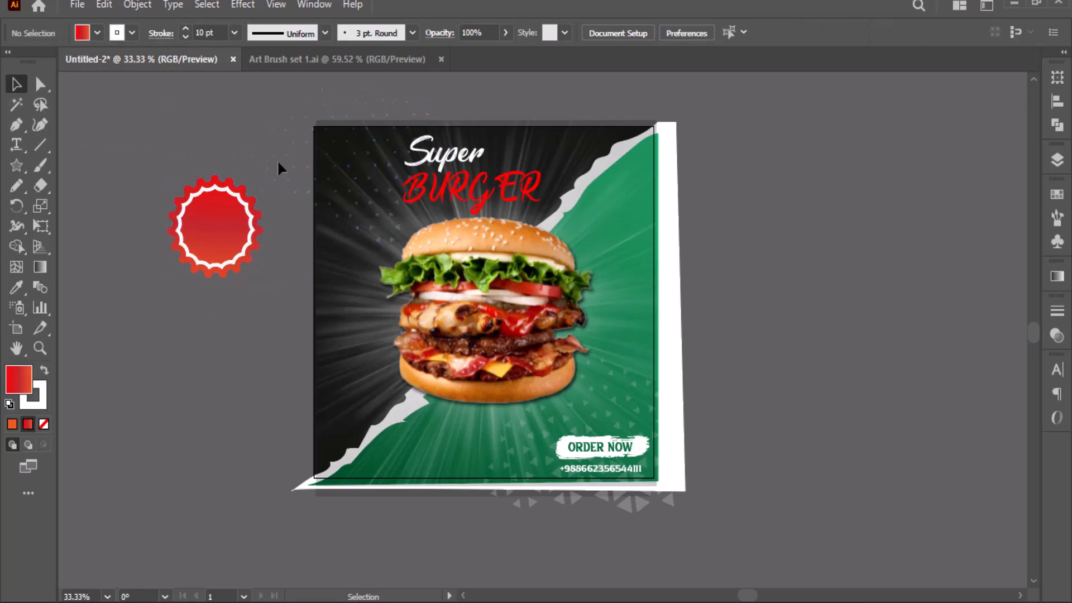
Lock the group containing the "Super BURGER" title and the triangle pattern behind it.
left_click(310, 291)
left_click(1057, 160)
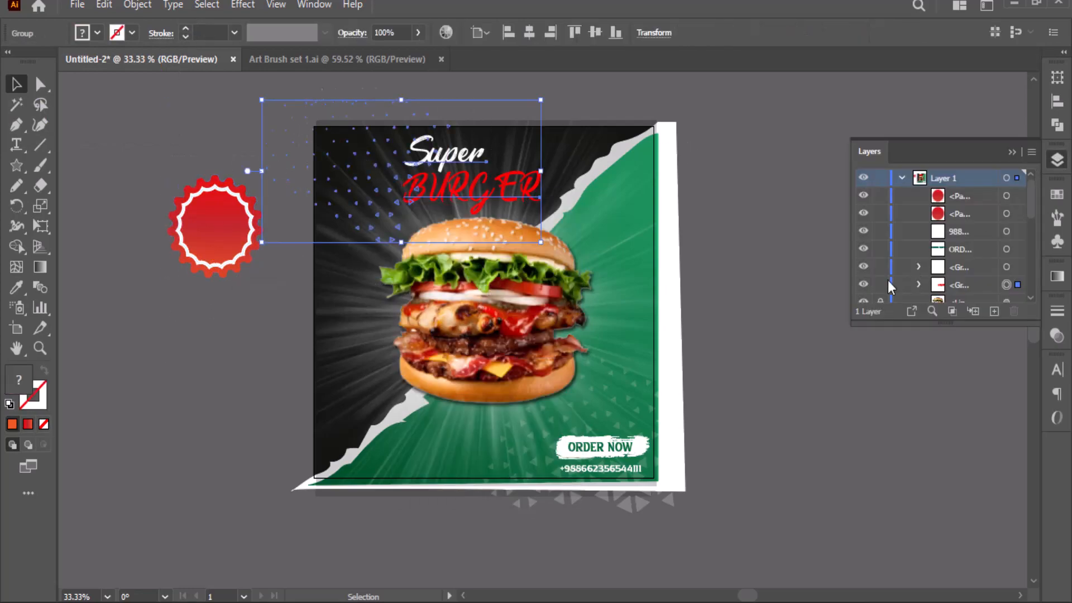
Move both seal shapes onto the green panel above the "ORDER NOW" badge and scale them down.
left_click(244, 202)
left_click(279, 146)
left_click_drag(279, 146, 631, 243)
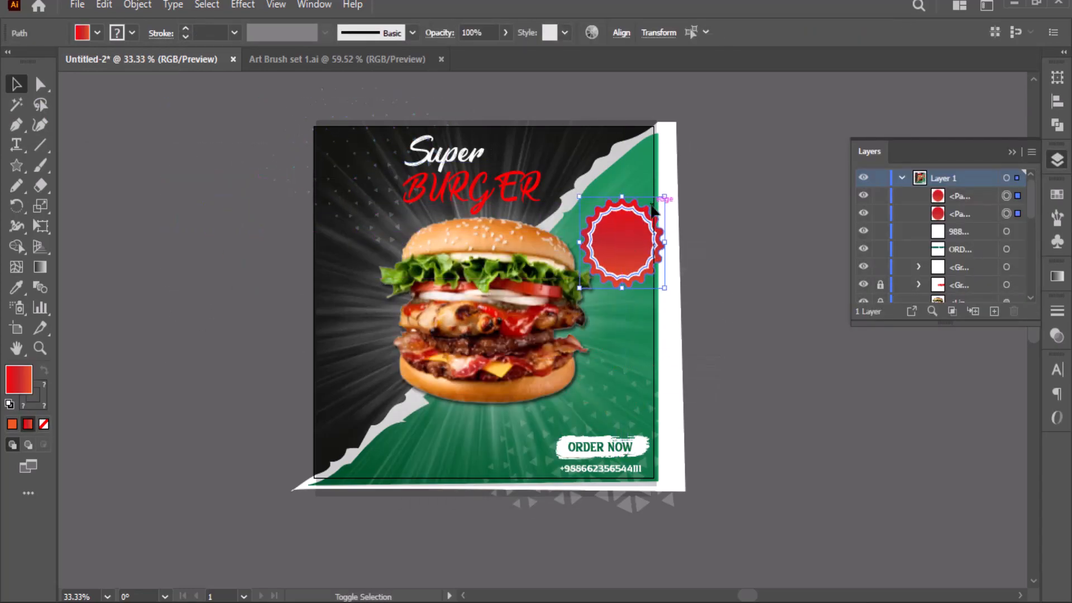
left_click_drag(672, 191, 649, 213)
left_click_drag(617, 245, 609, 385)
Add the two-line text "50% OFF" in the a Absolute Empire font, enlarge it inside the seal and fill it white.
key("ctrl+1")
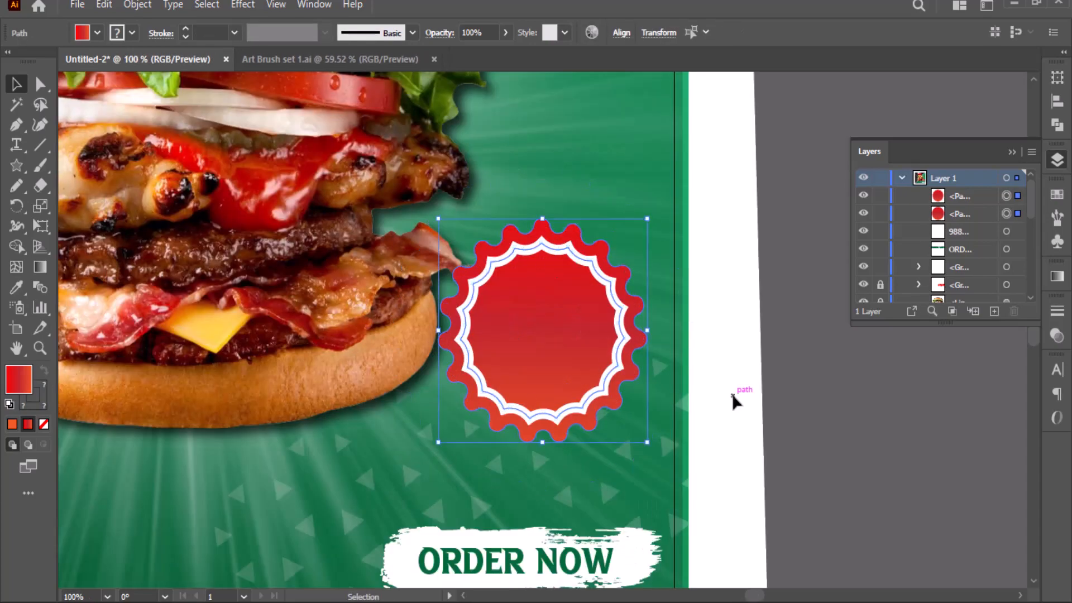
left_click(537, 299)
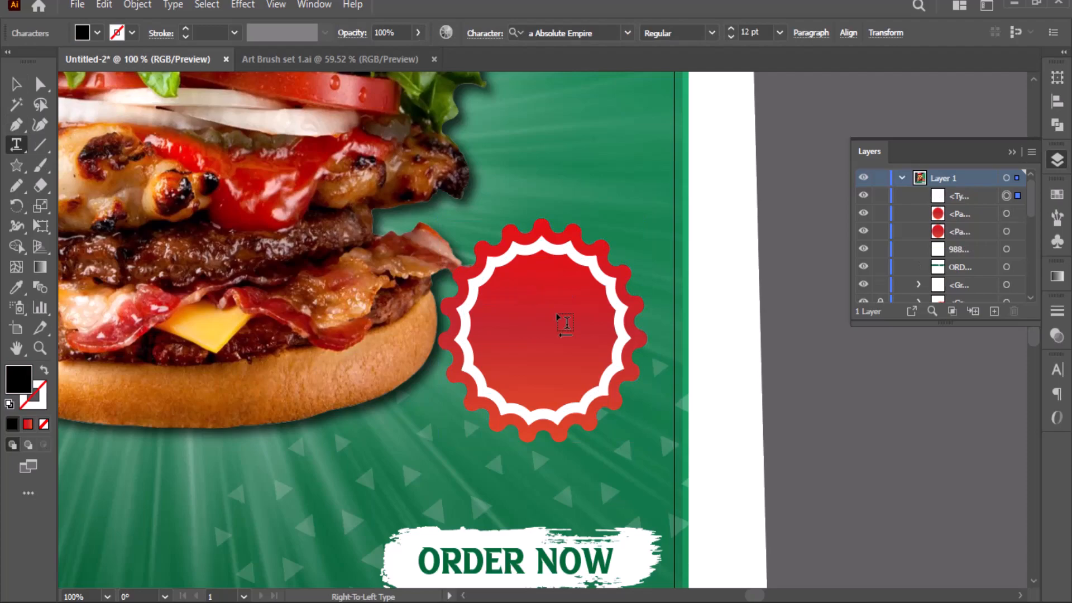
left_click(17, 84)
left_click_drag(547, 314, 565, 359)
left_click(97, 33)
left_click(36, 66)
left_click(782, 389)
Group the "50% OFF" text with both seal shapes.
left_click(630, 371)
left_click(569, 358, "shift")
left_click(527, 381, "shift")
right_click(527, 384)
left_click(561, 190)
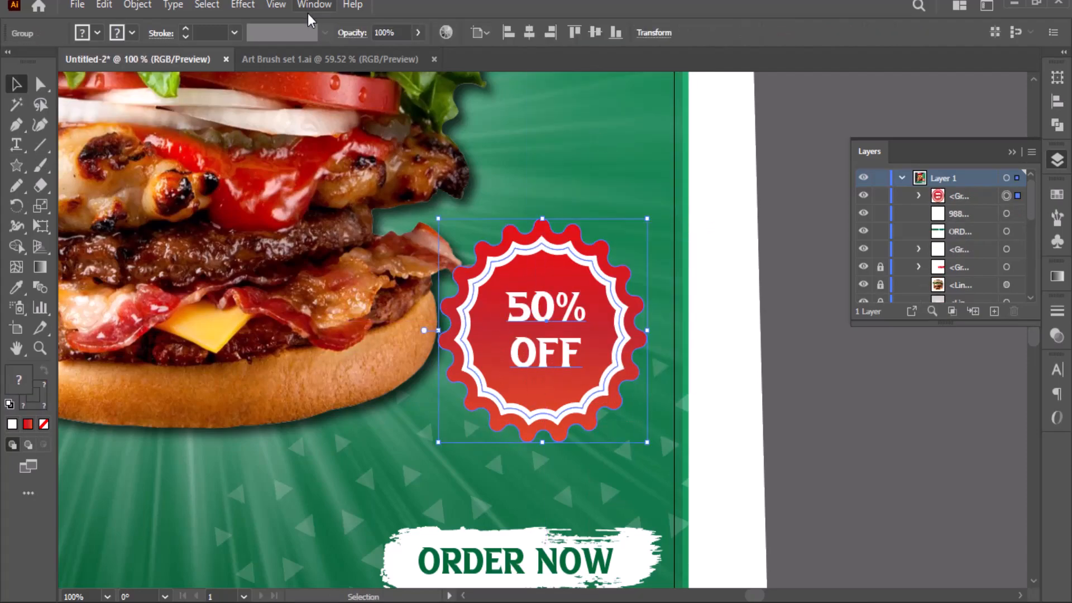
Apply a drop shadow to the "50% OFF" seal group.
left_click(242, 5)
mouse_move(335, 195)
left_click(441, 196)
left_click(276, 353)
left_click(635, 169)
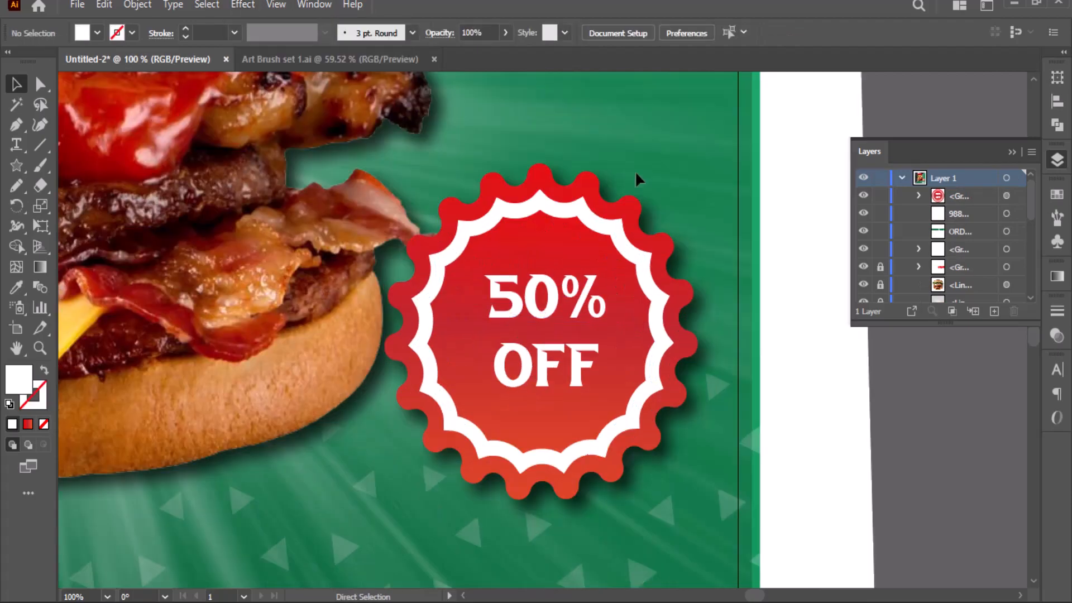
Move the "50% OFF" seal up and to the left so it overlaps the burger's lower right edge.
key("ctrl+minus")
key("ctrl+minus")
key("ctrl+minus")
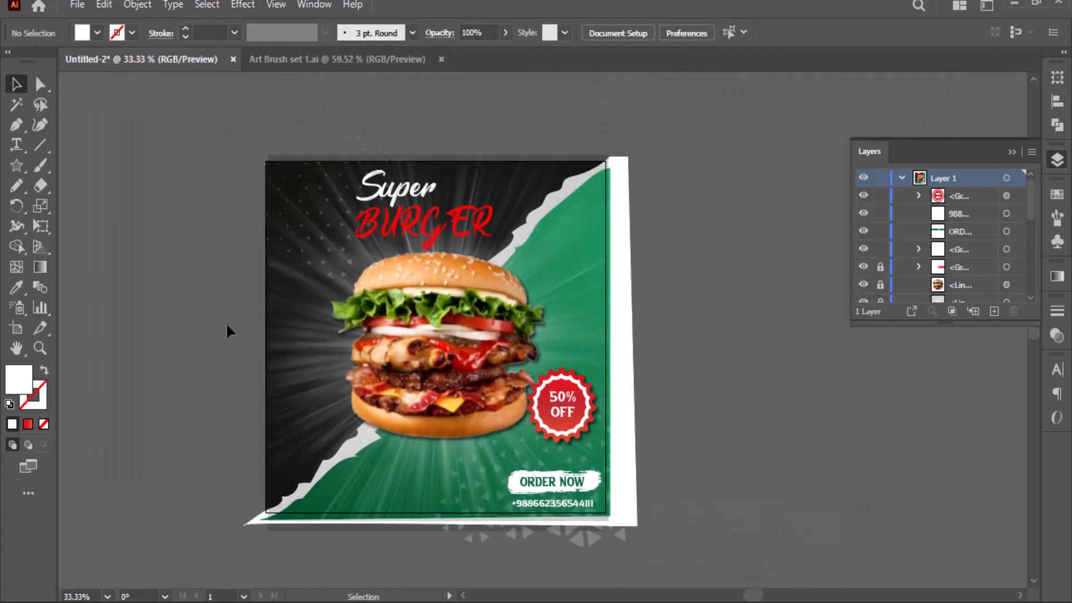
left_click_drag(579, 412, 561, 397)
left_click(689, 383)
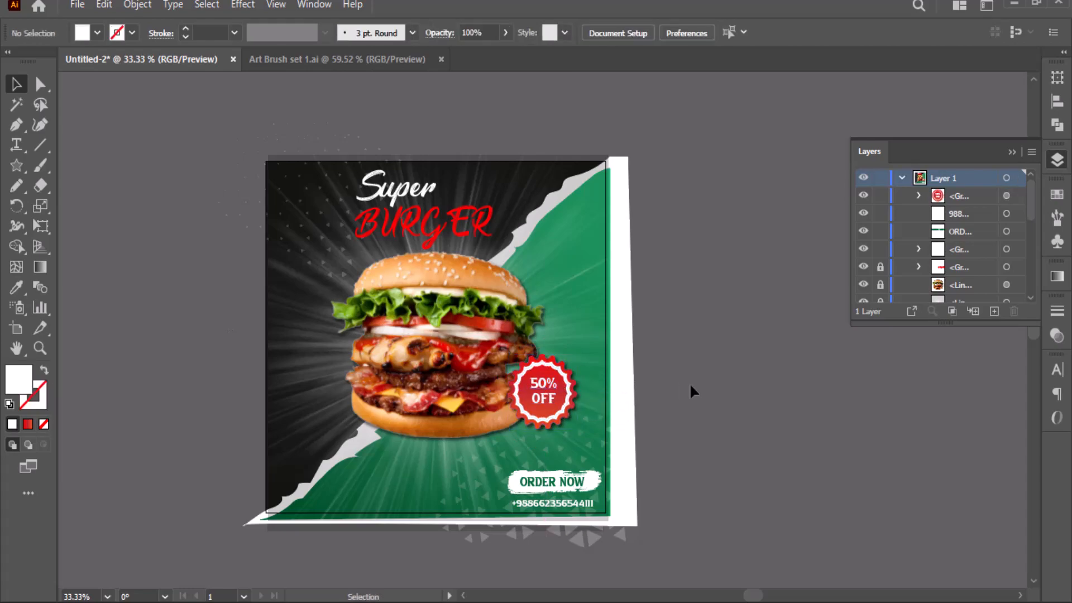
Place the Facebook icon image.png from the social media folder at a small size near the poster's left edge.
left_click(77, 4)
left_click(166, 305)
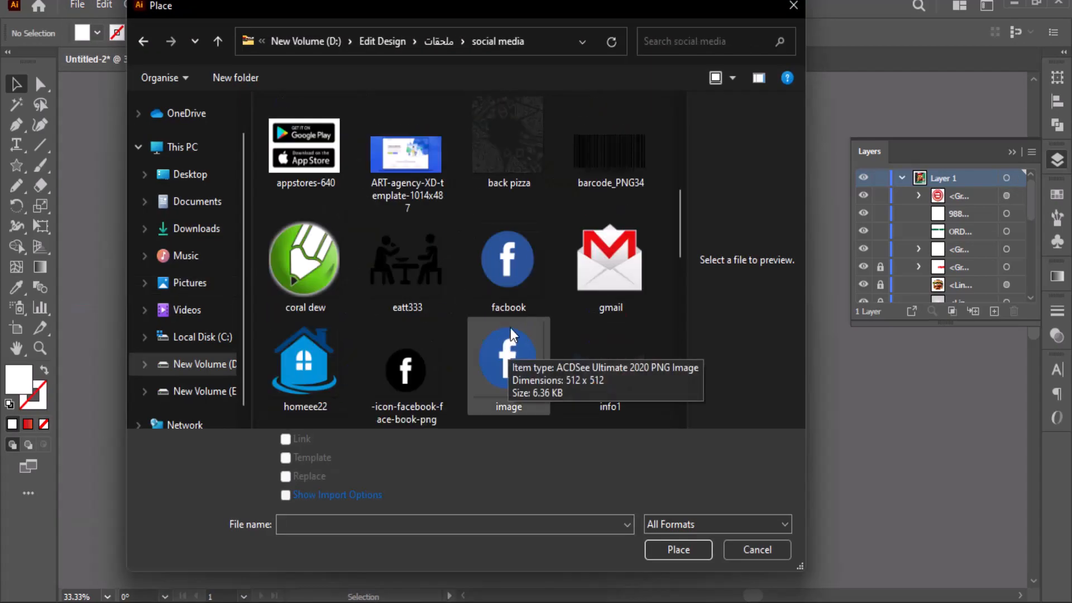
scroll(511, 326, "down", 5)
scroll(510, 325, "up", 3)
double_click(504, 239)
left_click_drag(290, 299, 284, 339)
left_click(185, 241)
Place the gmail icon below the Facebook icon and adjust both into a column along the poster's left edge.
left_click(77, 5)
left_click(162, 310)
scroll(416, 286, "down", 3)
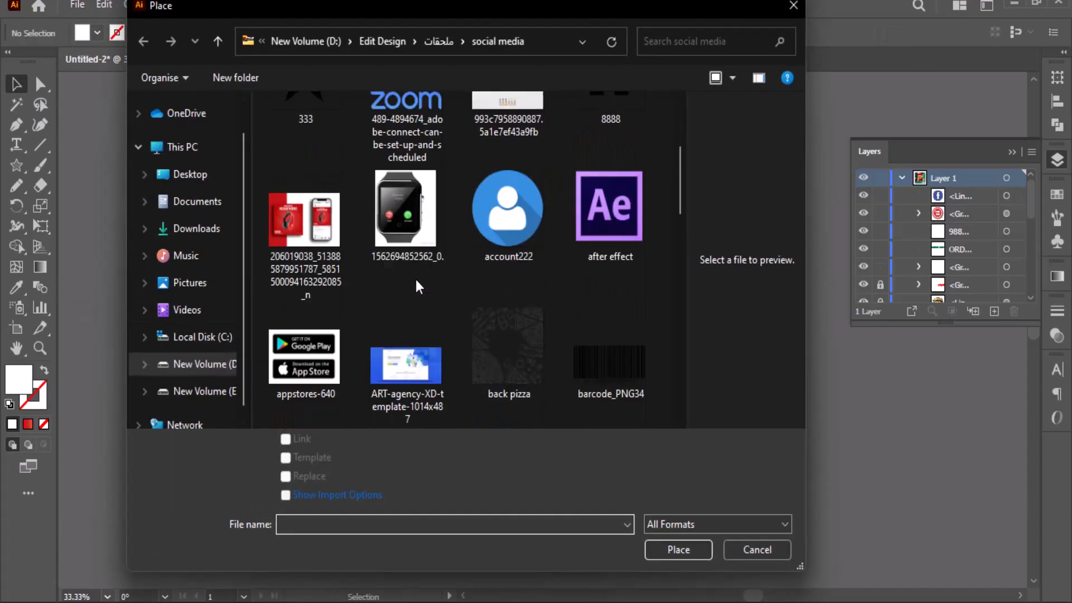
scroll(416, 280, "down", 3)
double_click(603, 282)
mouse_move(239, 367)
left_mouse_down()
mouse_move(194, 397)
mouse_move(208, 394)
left_mouse_up()
left_click_drag(225, 385, 284, 381)
left_click(202, 349)
key("ctrl+=")
left_click_drag(160, 409, 159, 399)
left_click_drag(155, 347, 153, 346)
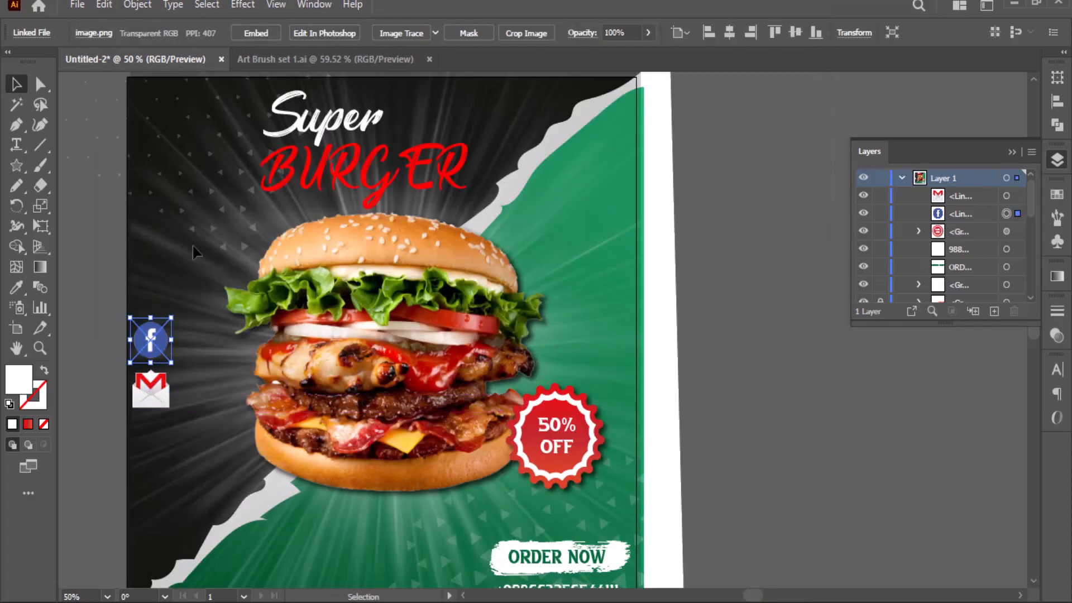
Place the insta icon from the social media folder and fit it below the gmail icon in the same column.
left_click(77, 5)
left_click(156, 313)
scroll(292, 323, "down", 3)
scroll(298, 283, "up", 2)
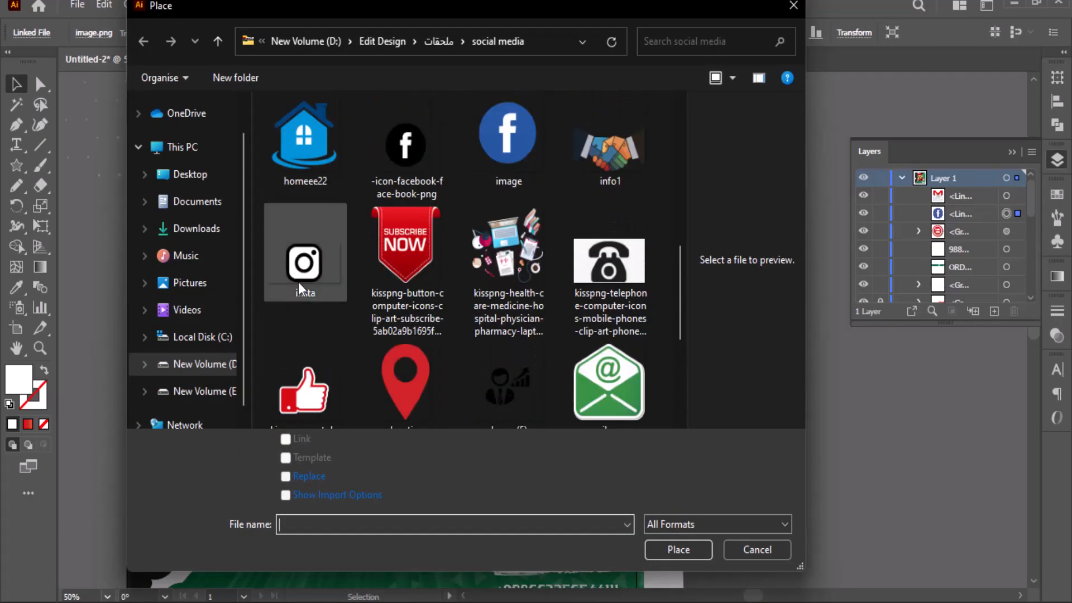
double_click(298, 283)
mouse_move(163, 431)
left_mouse_down()
mouse_move(119, 487)
mouse_move(94, 488)
left_mouse_up()
left_click_drag(136, 457, 155, 448)
left_click(94, 394)
scroll(95, 394, "up", 4)
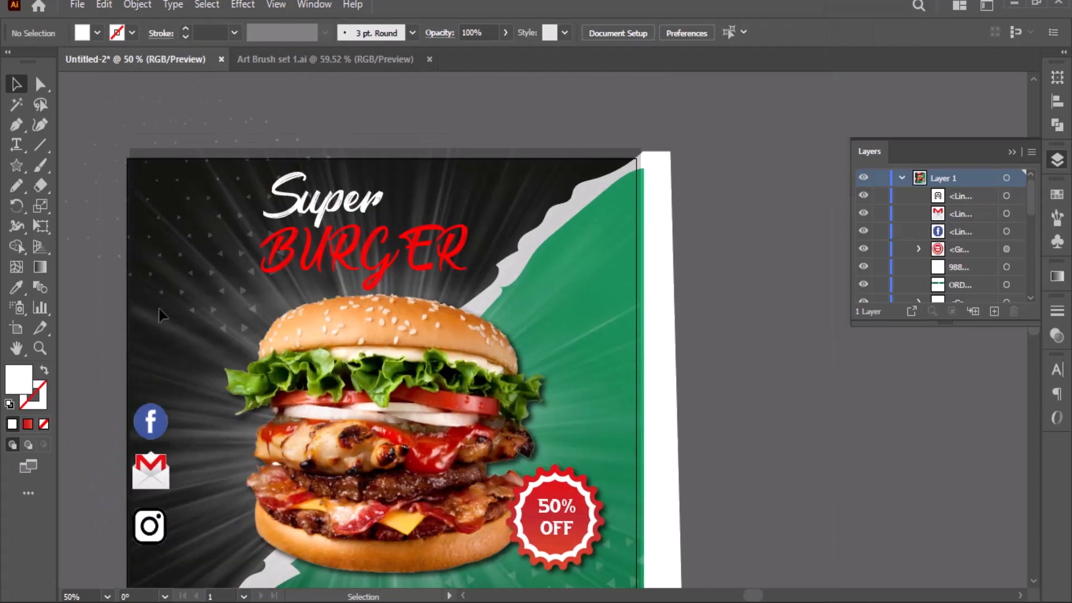
left_click(151, 471)
left_click(77, 323)
Place the image "logo eat 444" from the food folder at a small size in the poster's upper left corner.
left_click(77, 4)
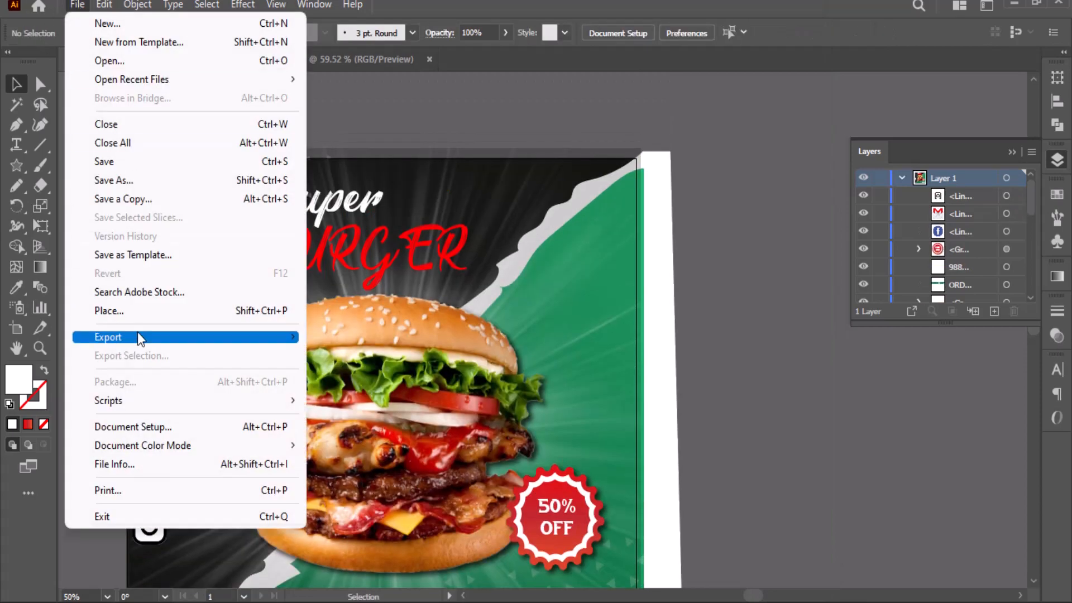
left_click(138, 312)
left_click(218, 42)
double_click(510, 173)
scroll(513, 224, "down", 8)
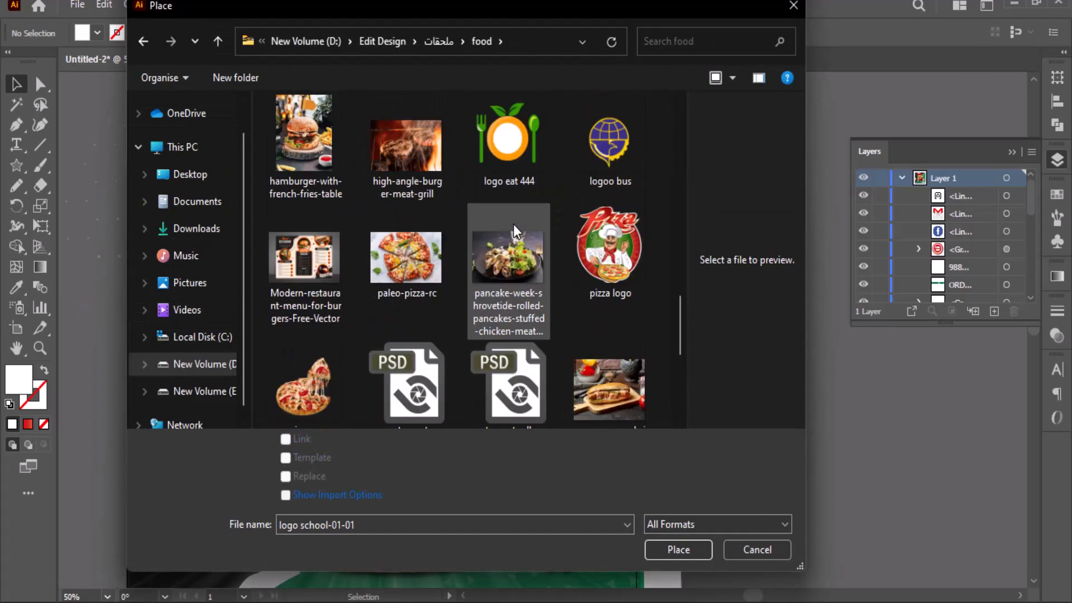
scroll(513, 223, "up", 1)
double_click(514, 223)
left_click_drag(157, 208, 213, 262)
left_click_drag(185, 243, 172, 208)
left_click(571, 229)
Scale down the three social media icons together and nudge them to the right.
scroll(708, 152, "down", 1)
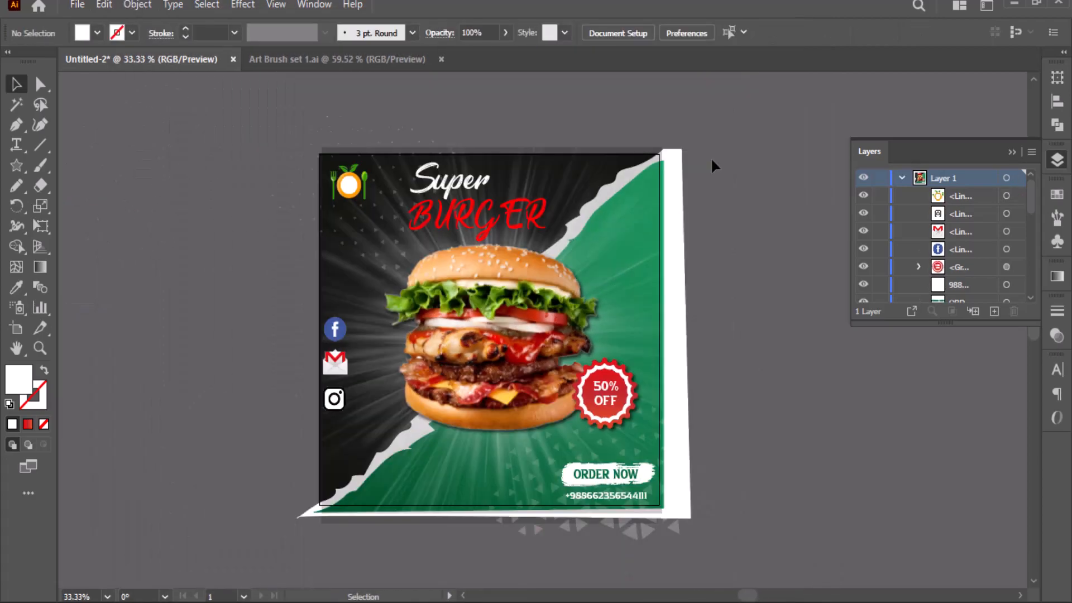
left_click_drag(360, 307, 297, 420)
left_click_drag(357, 315, 351, 328)
key("shift+Right")
left_click(278, 334)
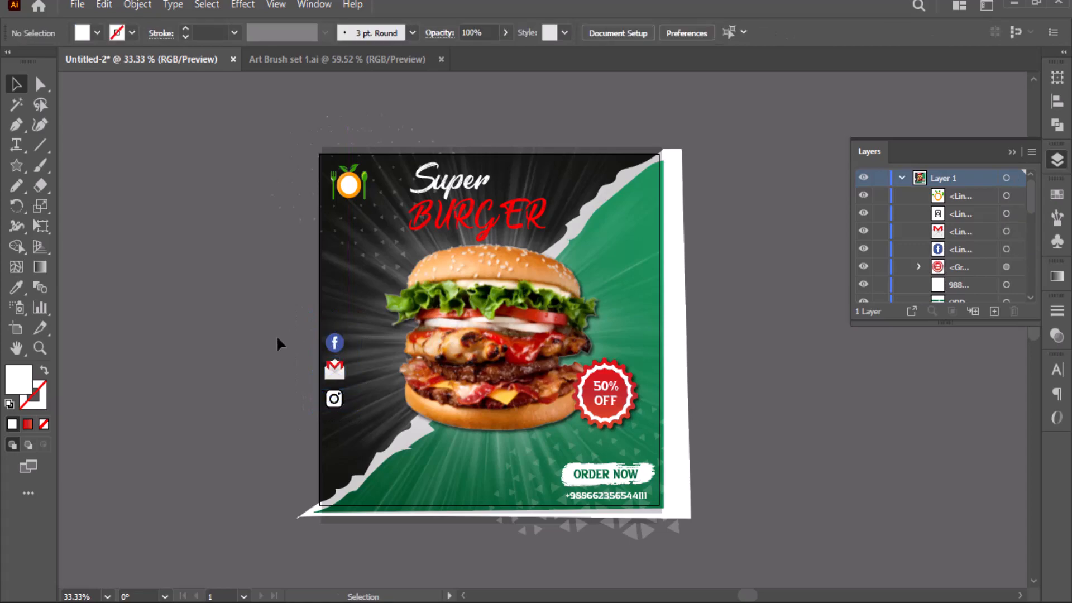
Draw a rectangle covering the artboard and use it as a clipping mask for all the poster artwork.
left_click_drag(17, 165, 63, 167)
left_click_drag(660, 156, 321, 505)
key("v")
key("ctrl+a")
key("ctrl+7")
left_click(769, 267)
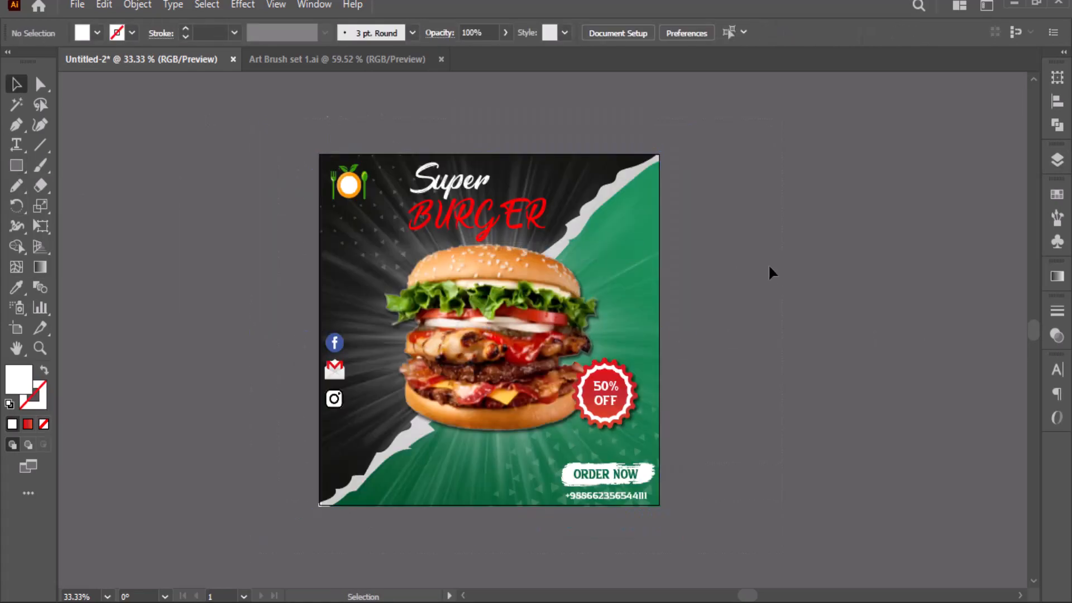